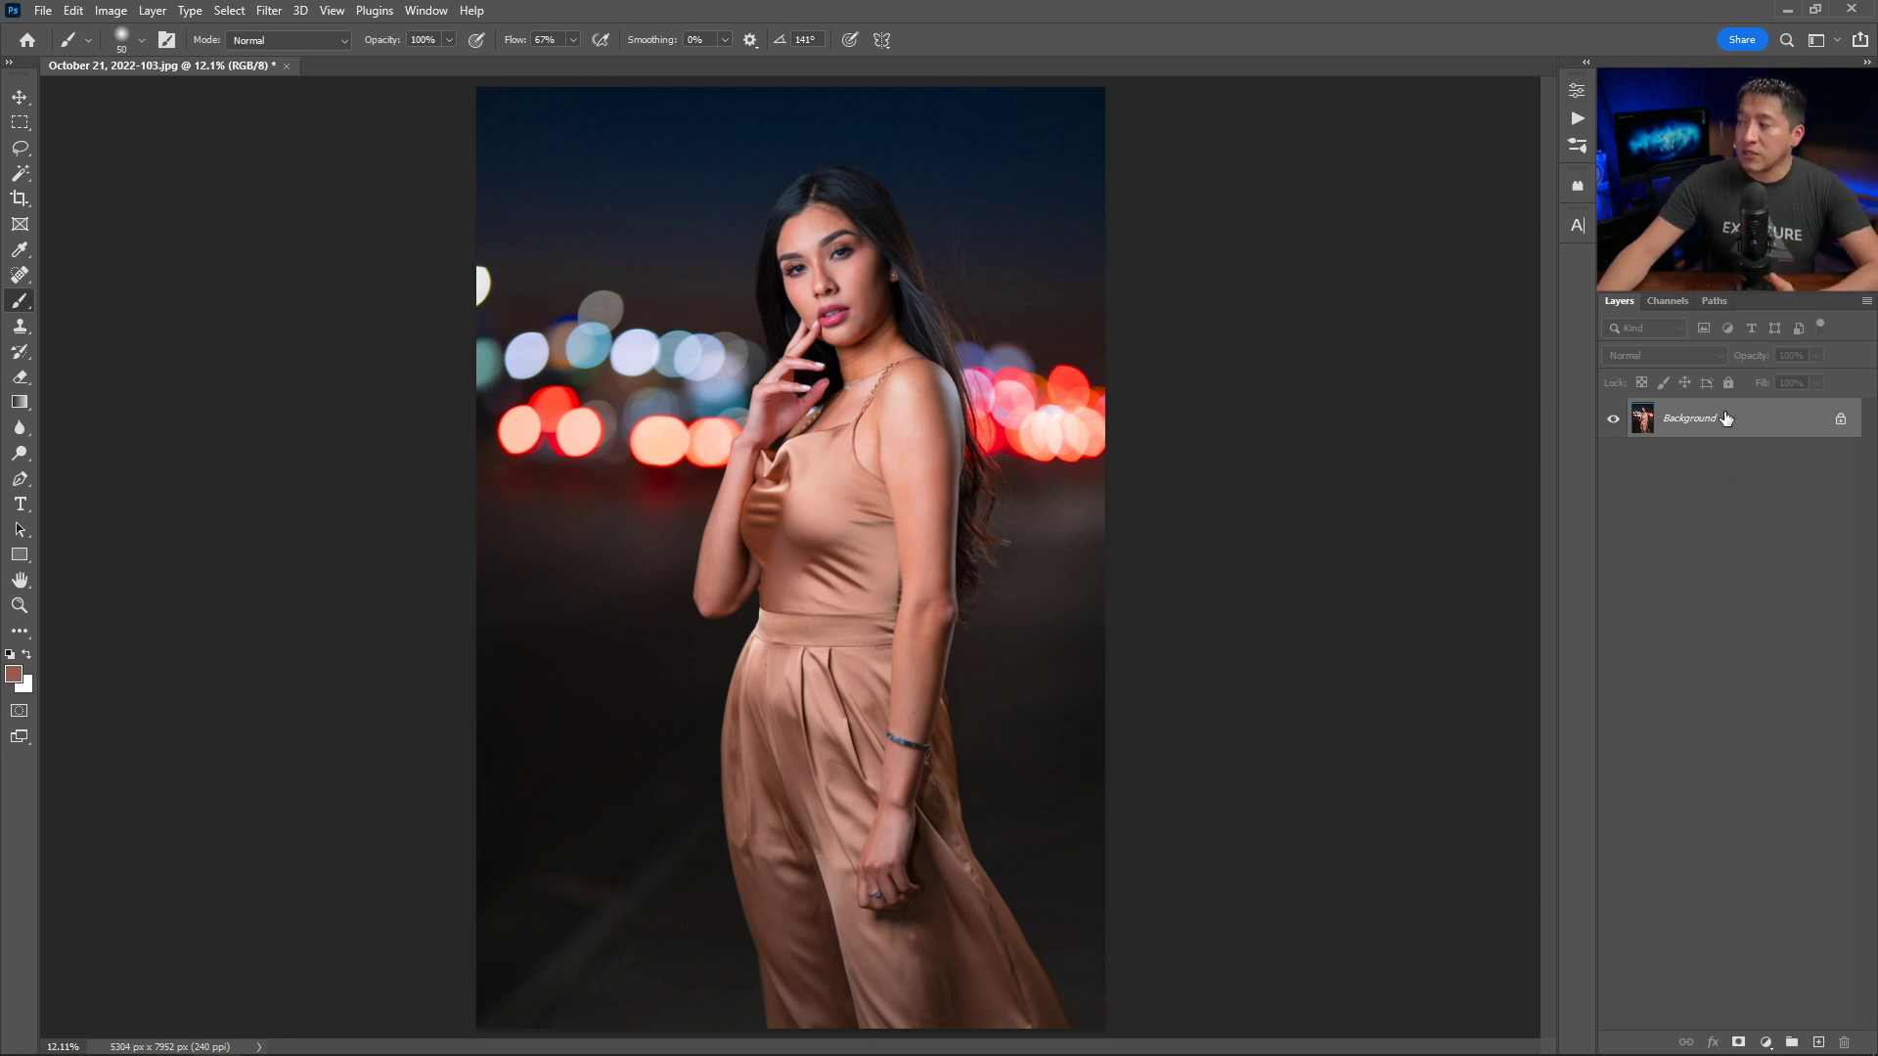
# Duplicate the Background layer twice and name the lower copy Color.
pyautogui.moveTo(1723, 420); pyautogui.dragTo(1818, 1041)
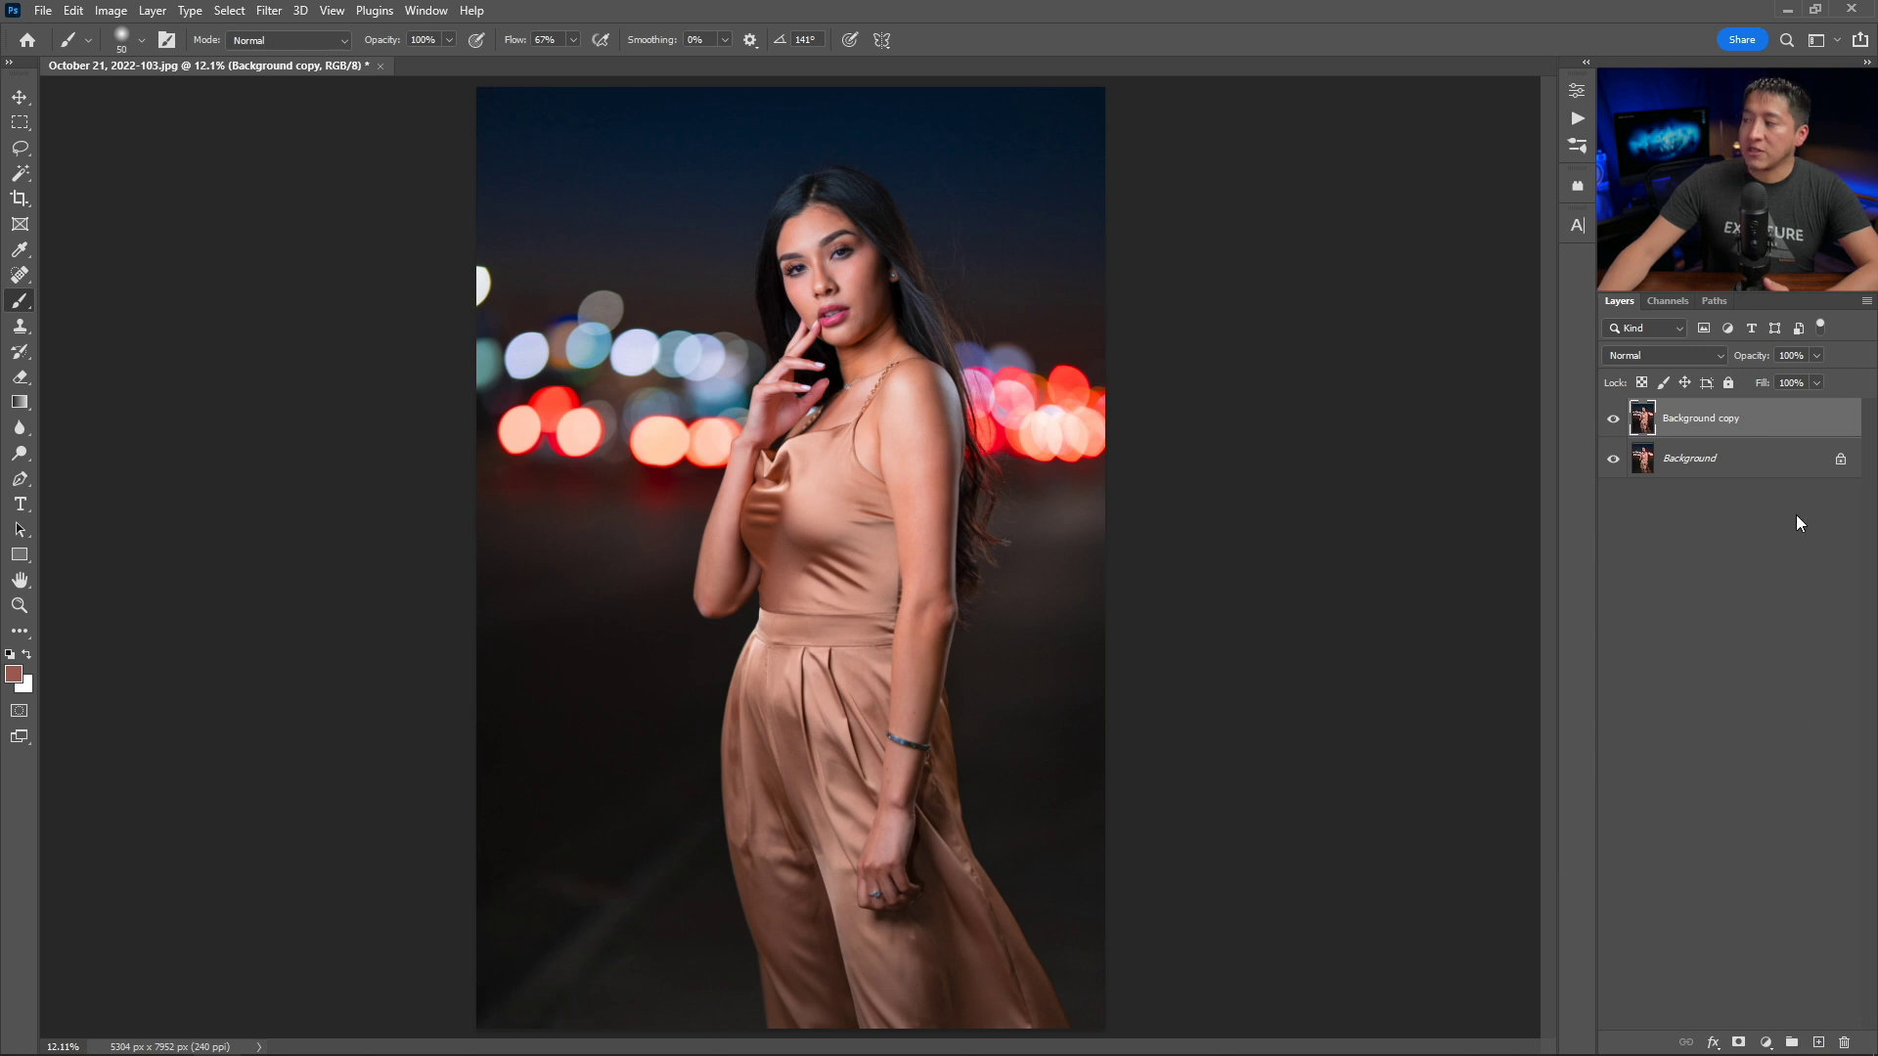
pyautogui.moveTo(1739, 421); pyautogui.dragTo(1819, 1041)
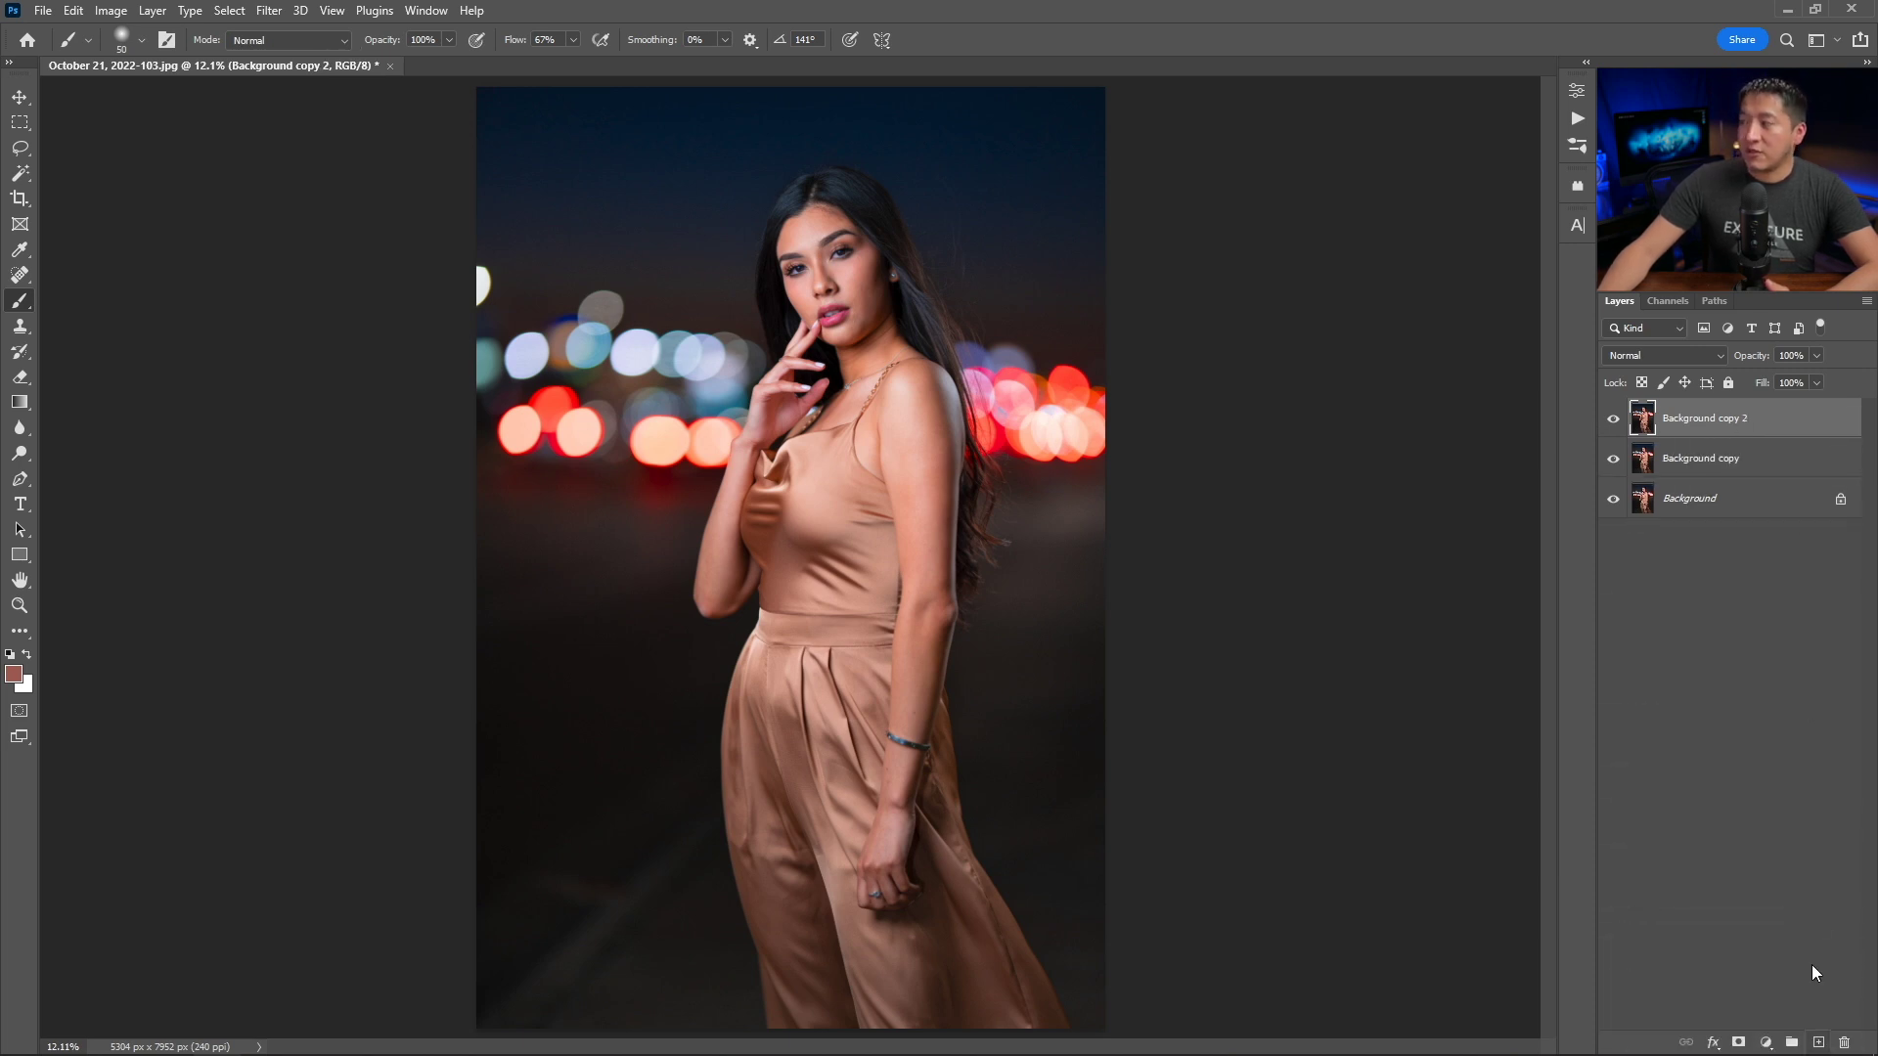
pyautogui.doubleClick(1696, 459)
pyautogui.write('Color')
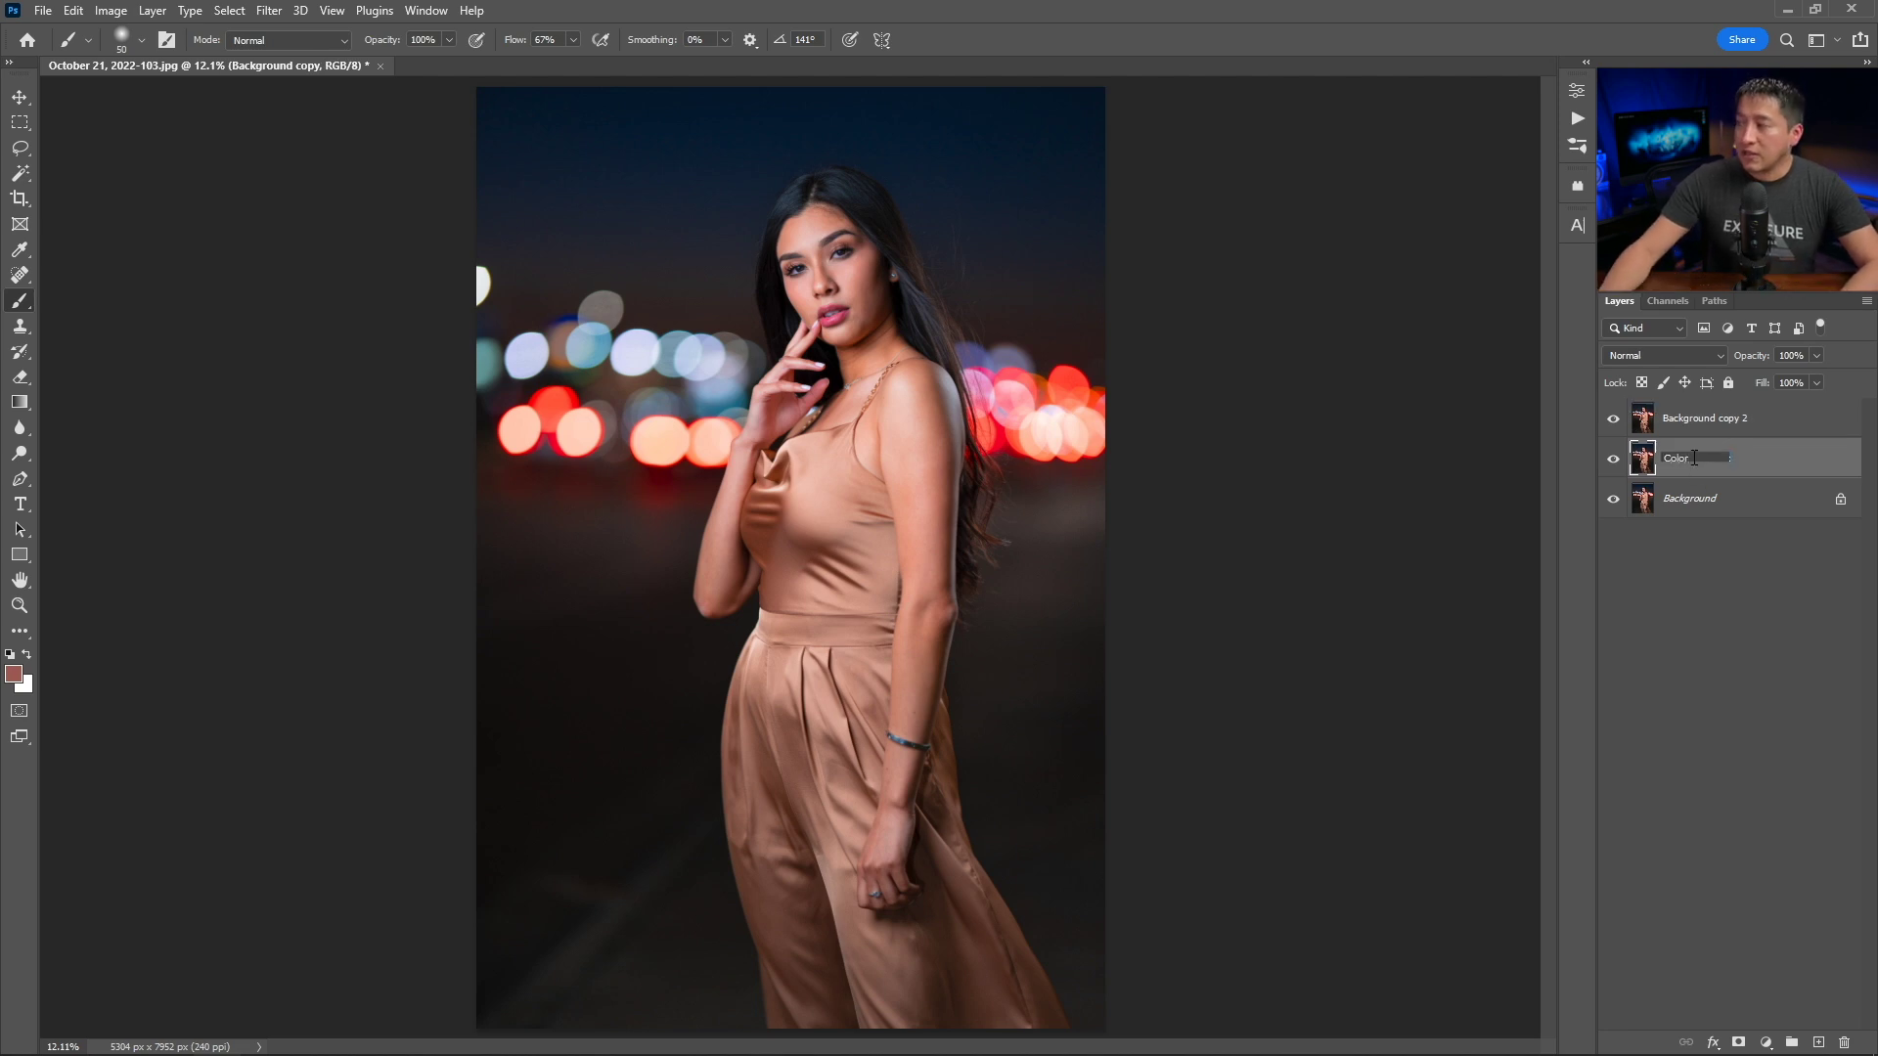
# Name the top copy Texture and add the Color layer to the selection.
pyautogui.doubleClick(1688, 419)
pyautogui.write('Texture')
pyautogui.press('Return')
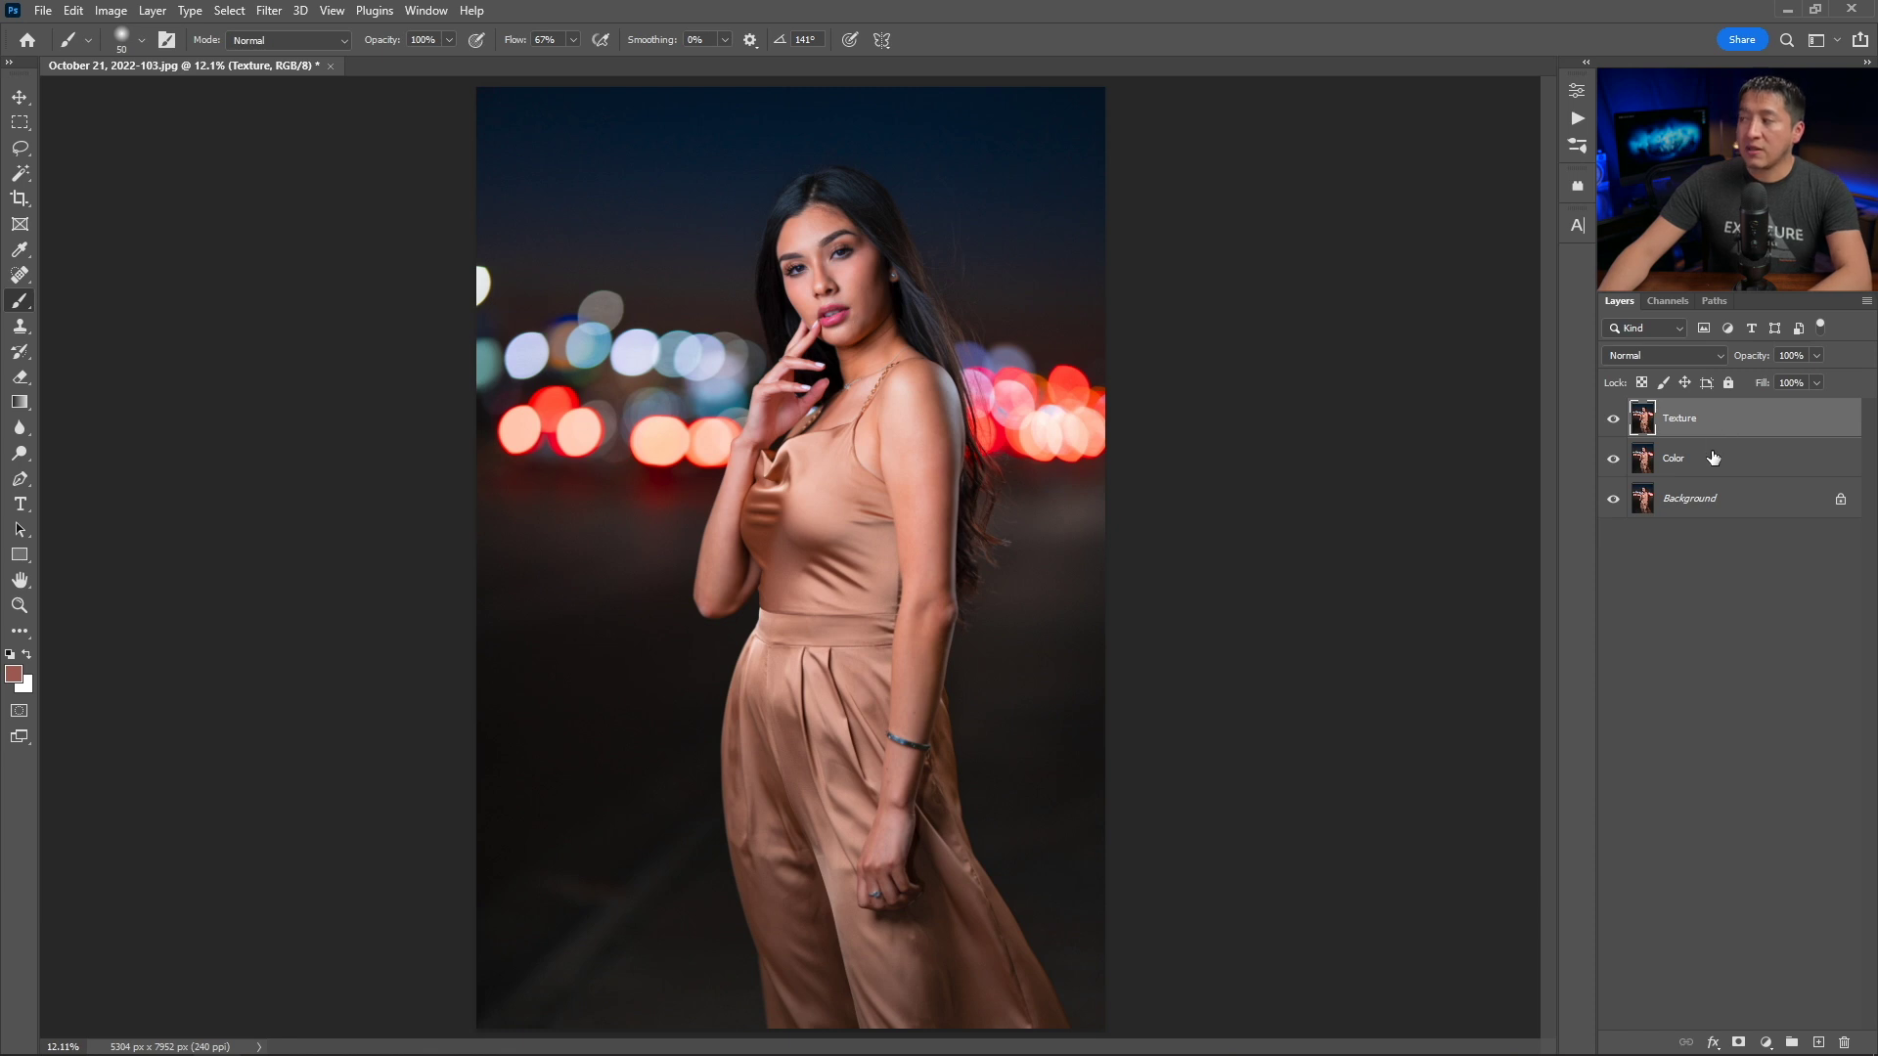
pyautogui.keyDown('shift'); pyautogui.click(1721, 462); pyautogui.keyUp('shift')
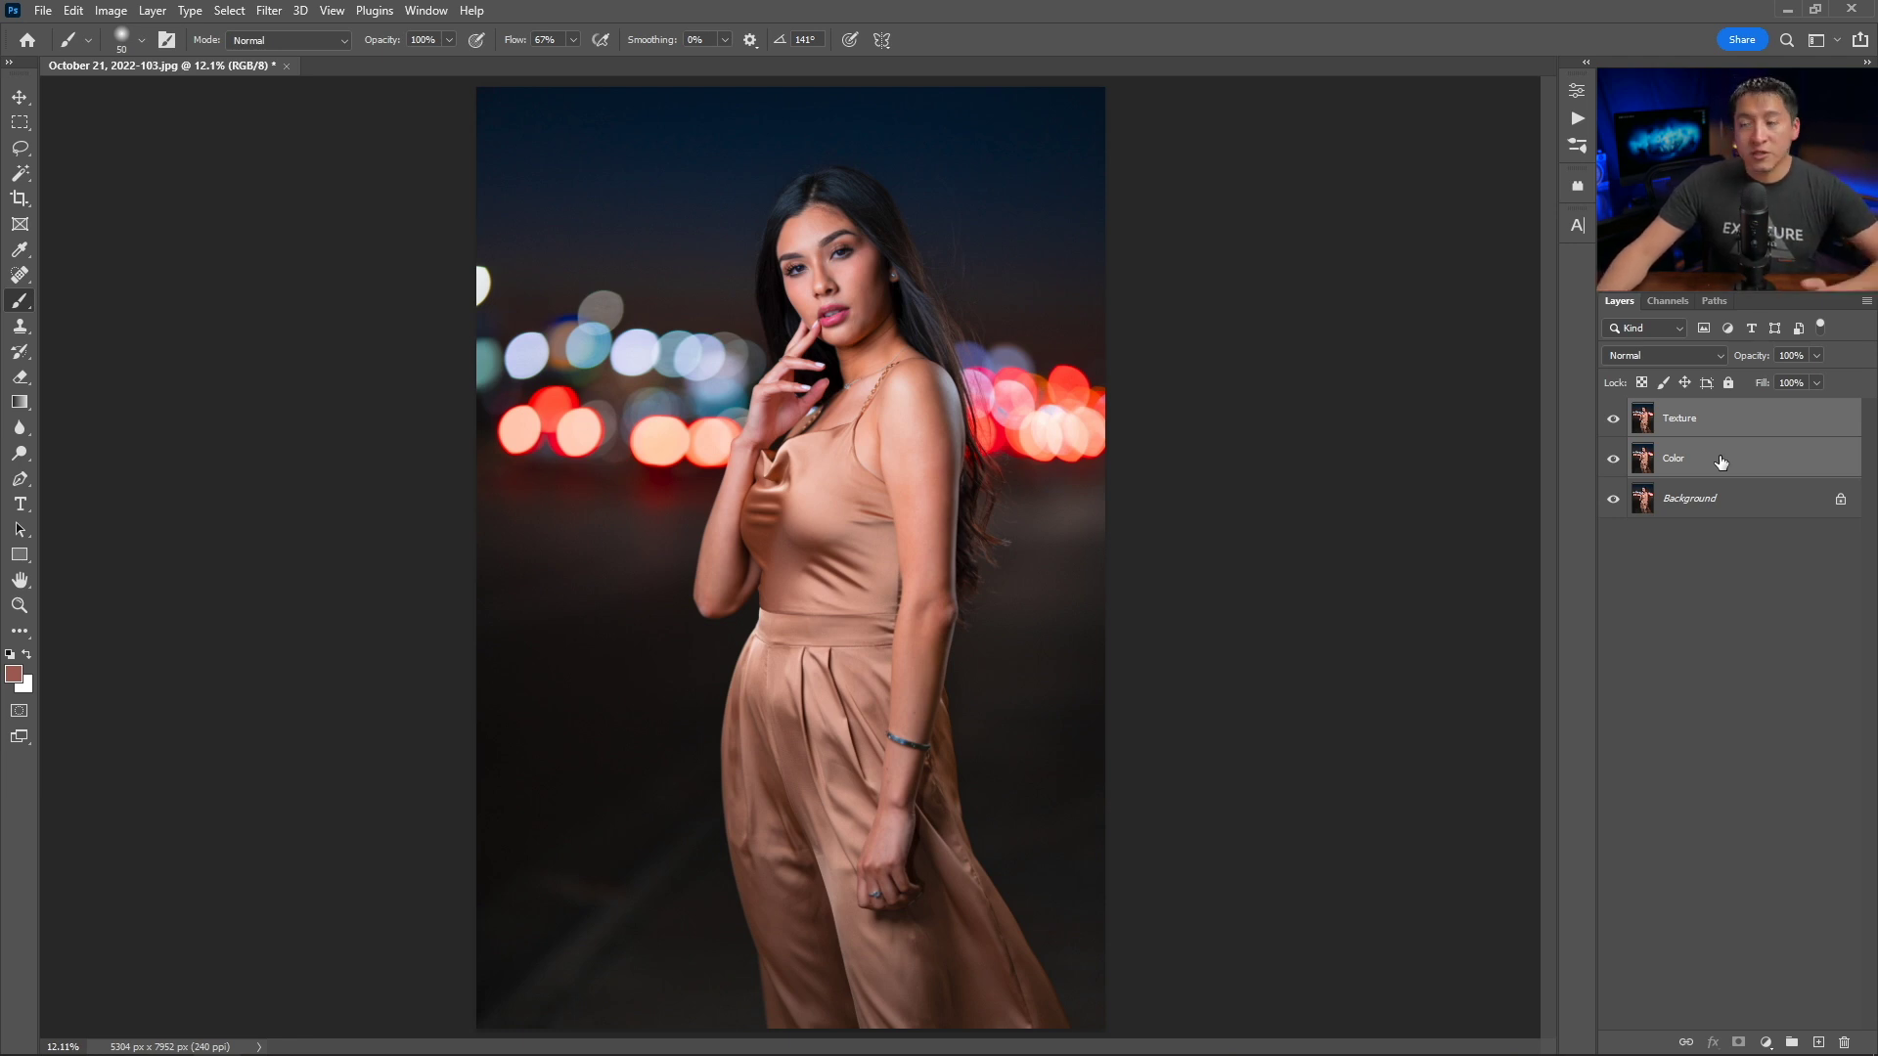
# Group Texture and Color into a group named FS, select Color, and hide Texture.
pyautogui.moveTo(1721, 462); pyautogui.dragTo(1790, 1039)
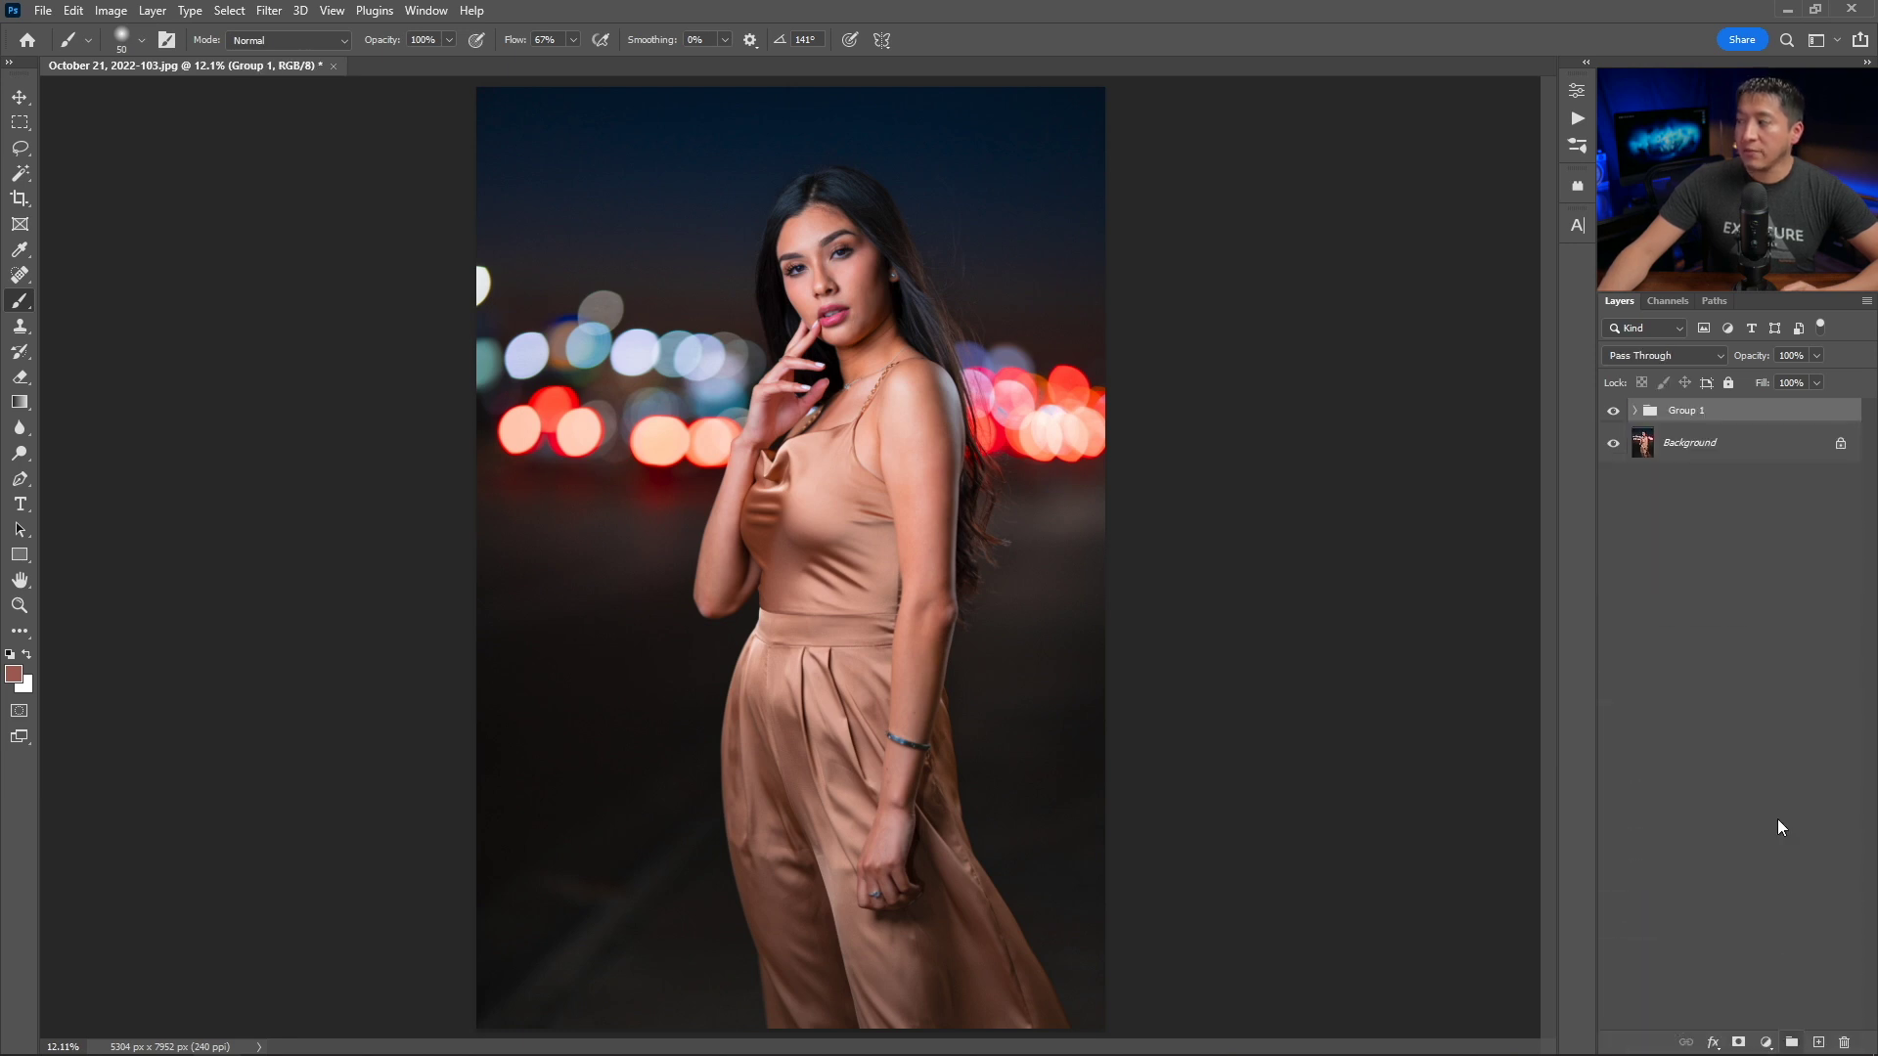
pyautogui.doubleClick(1694, 412)
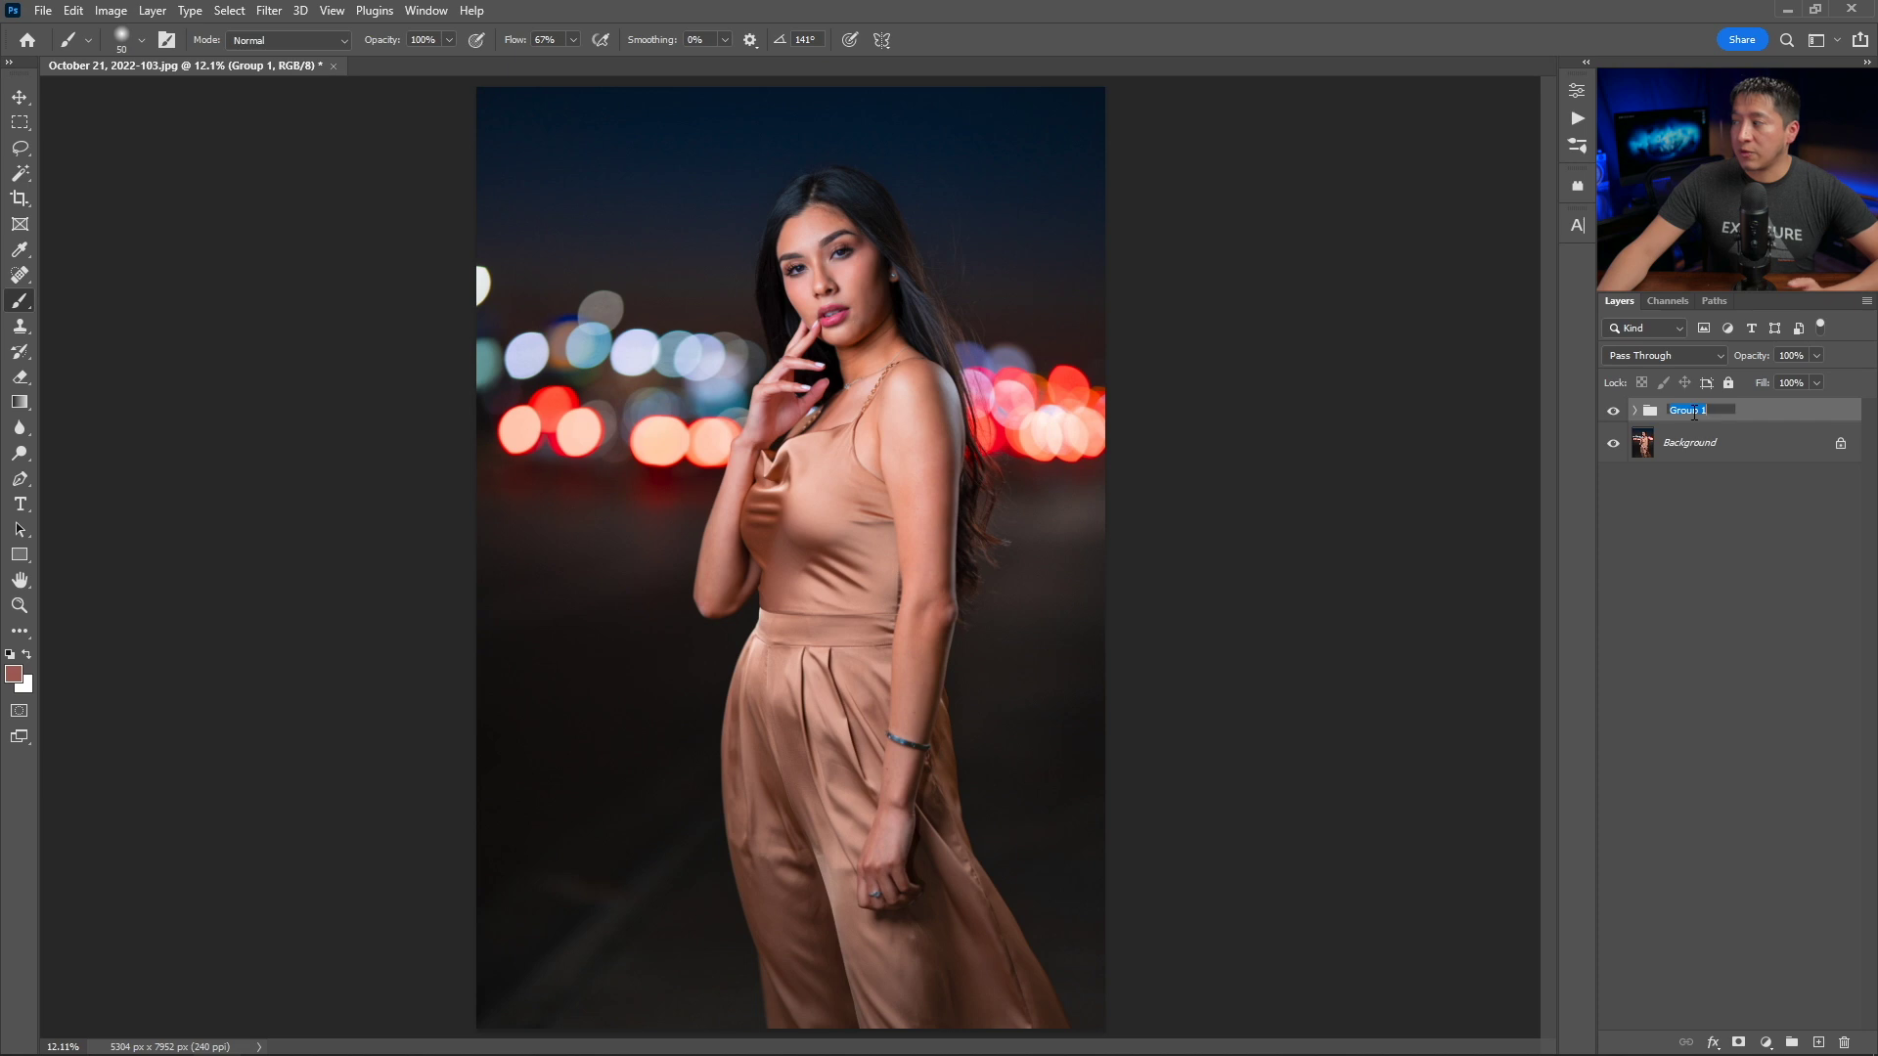
pyautogui.write('FS')
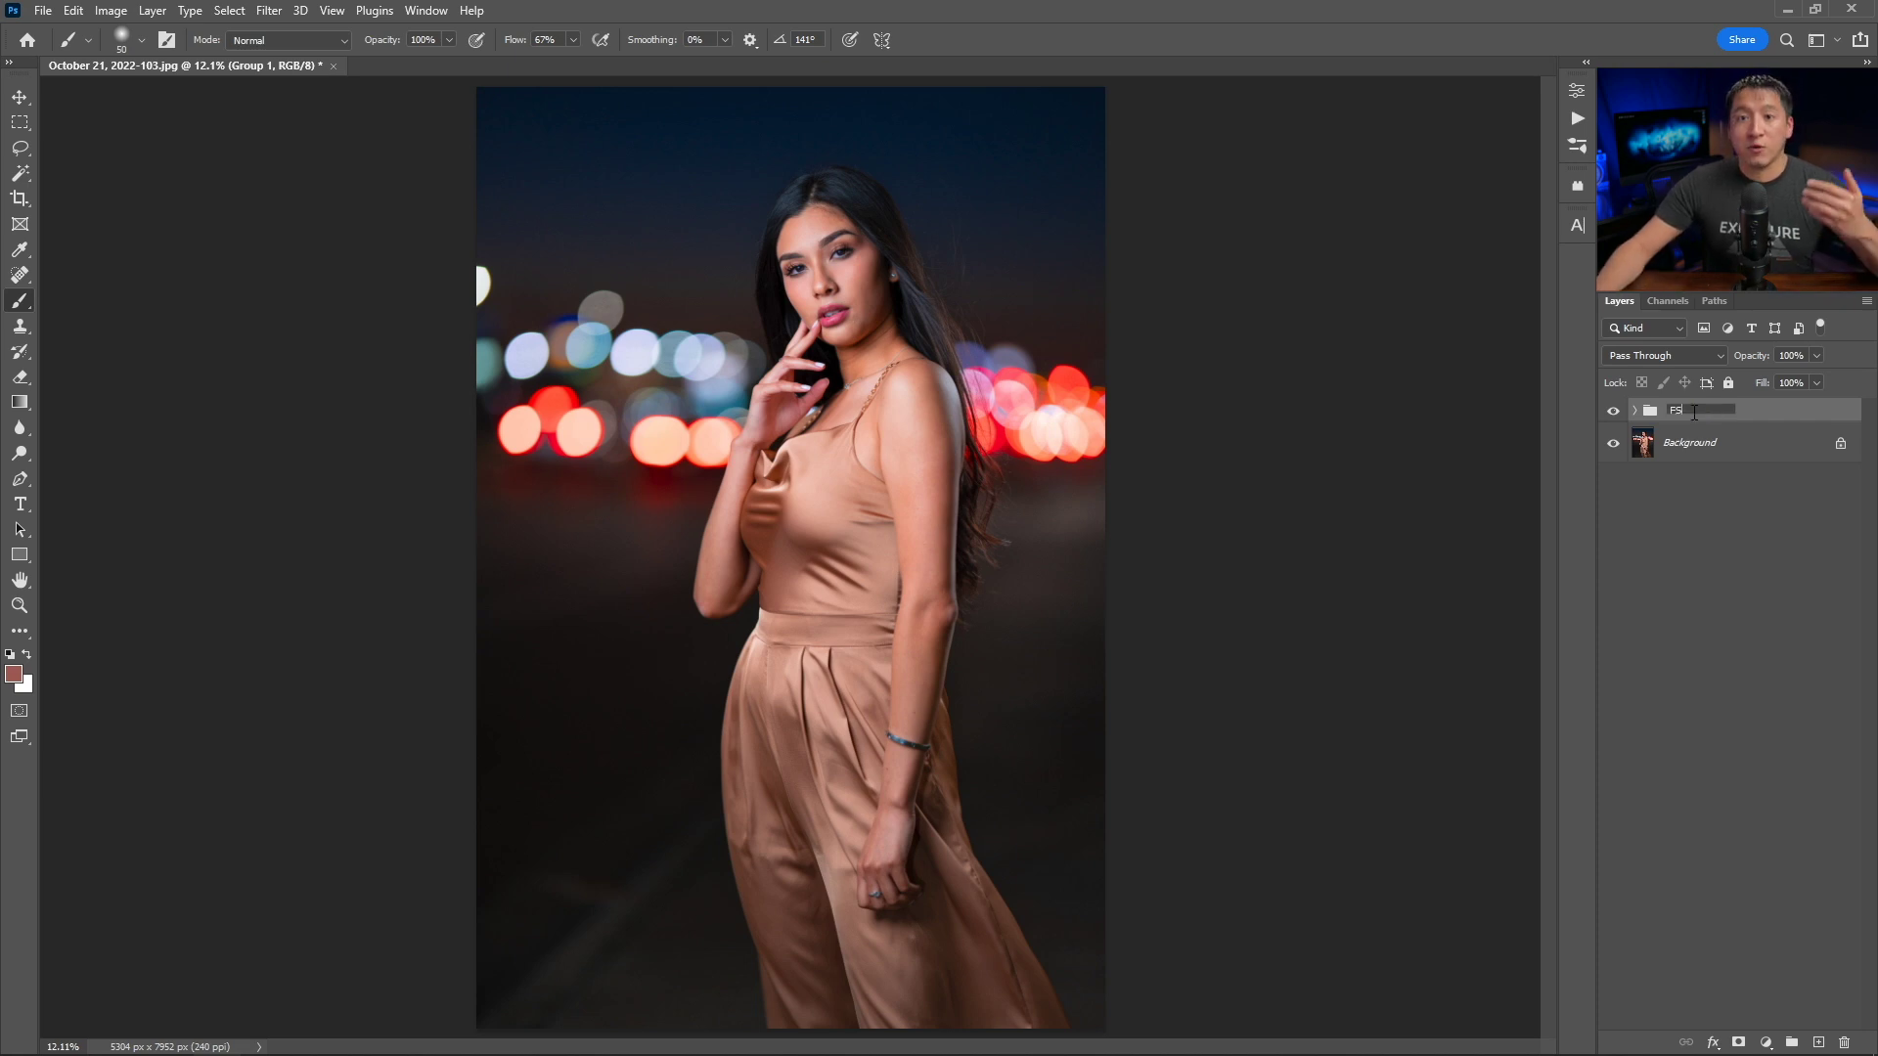
pyautogui.press('Return')
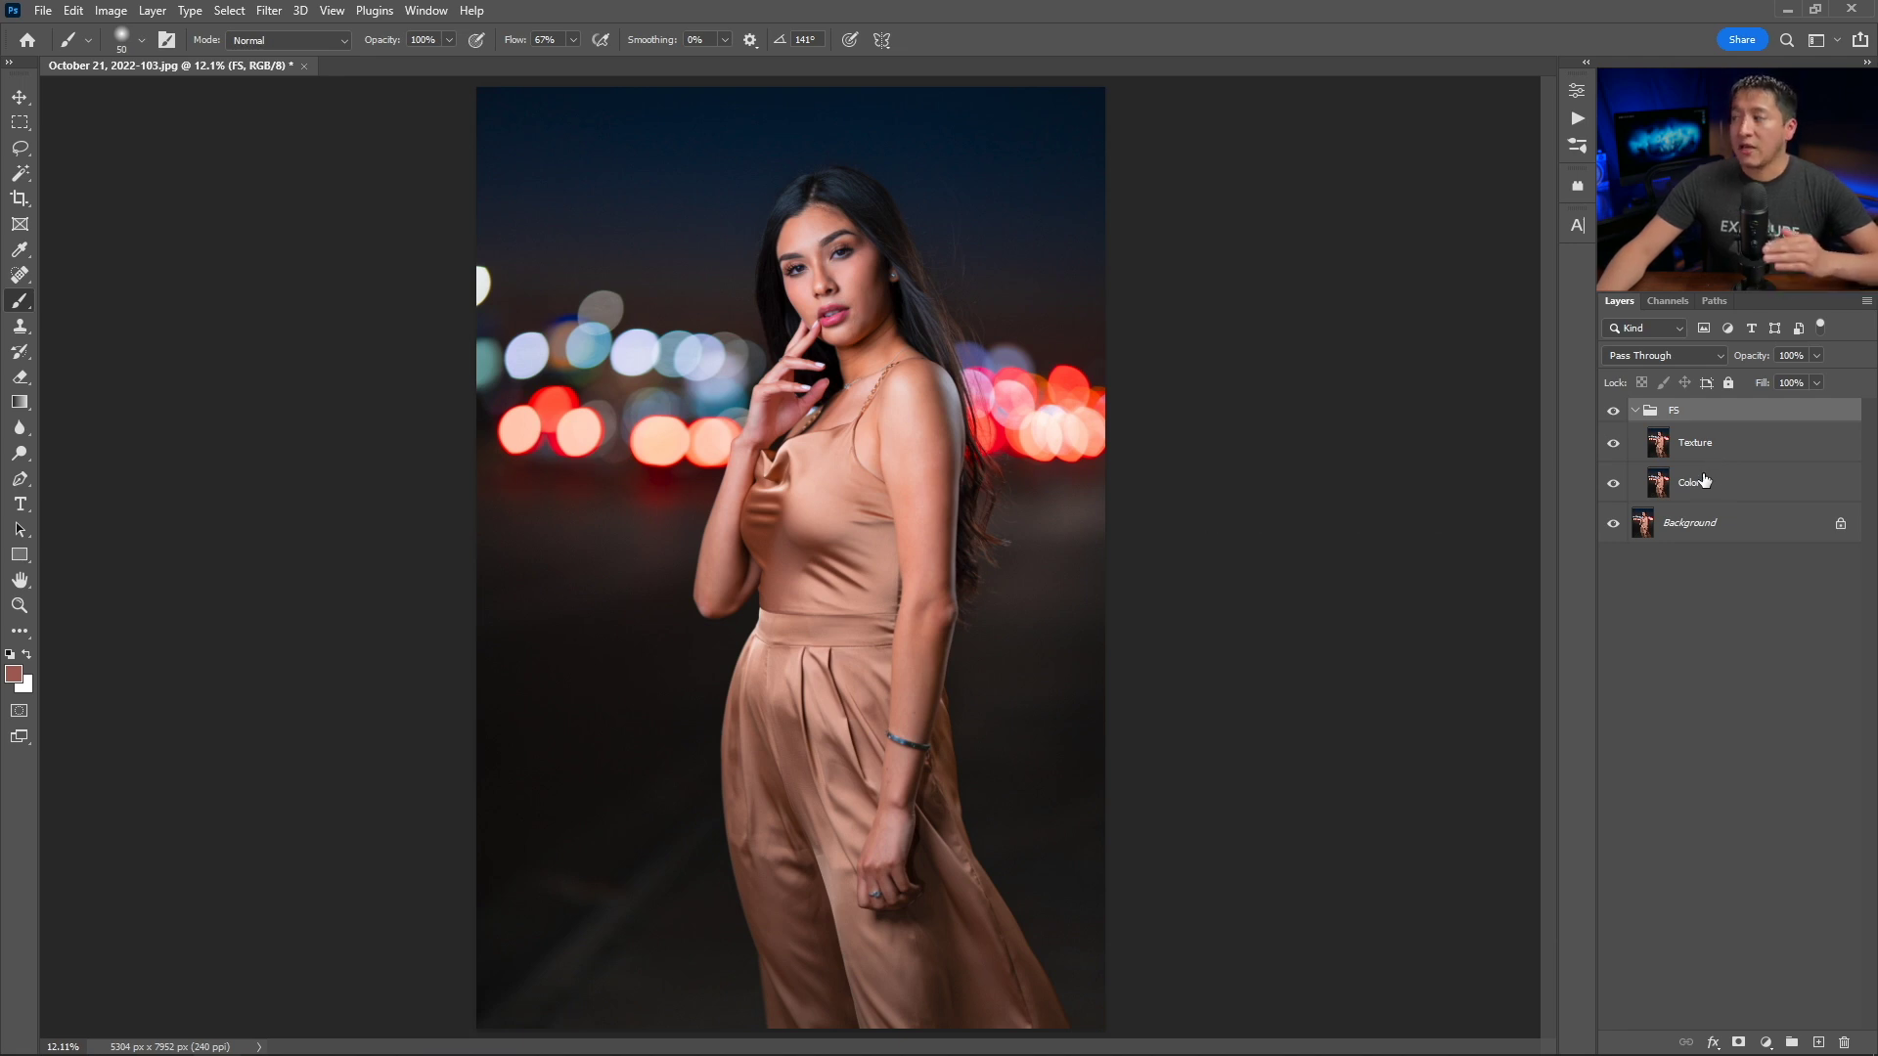
pyautogui.click(1656, 483)
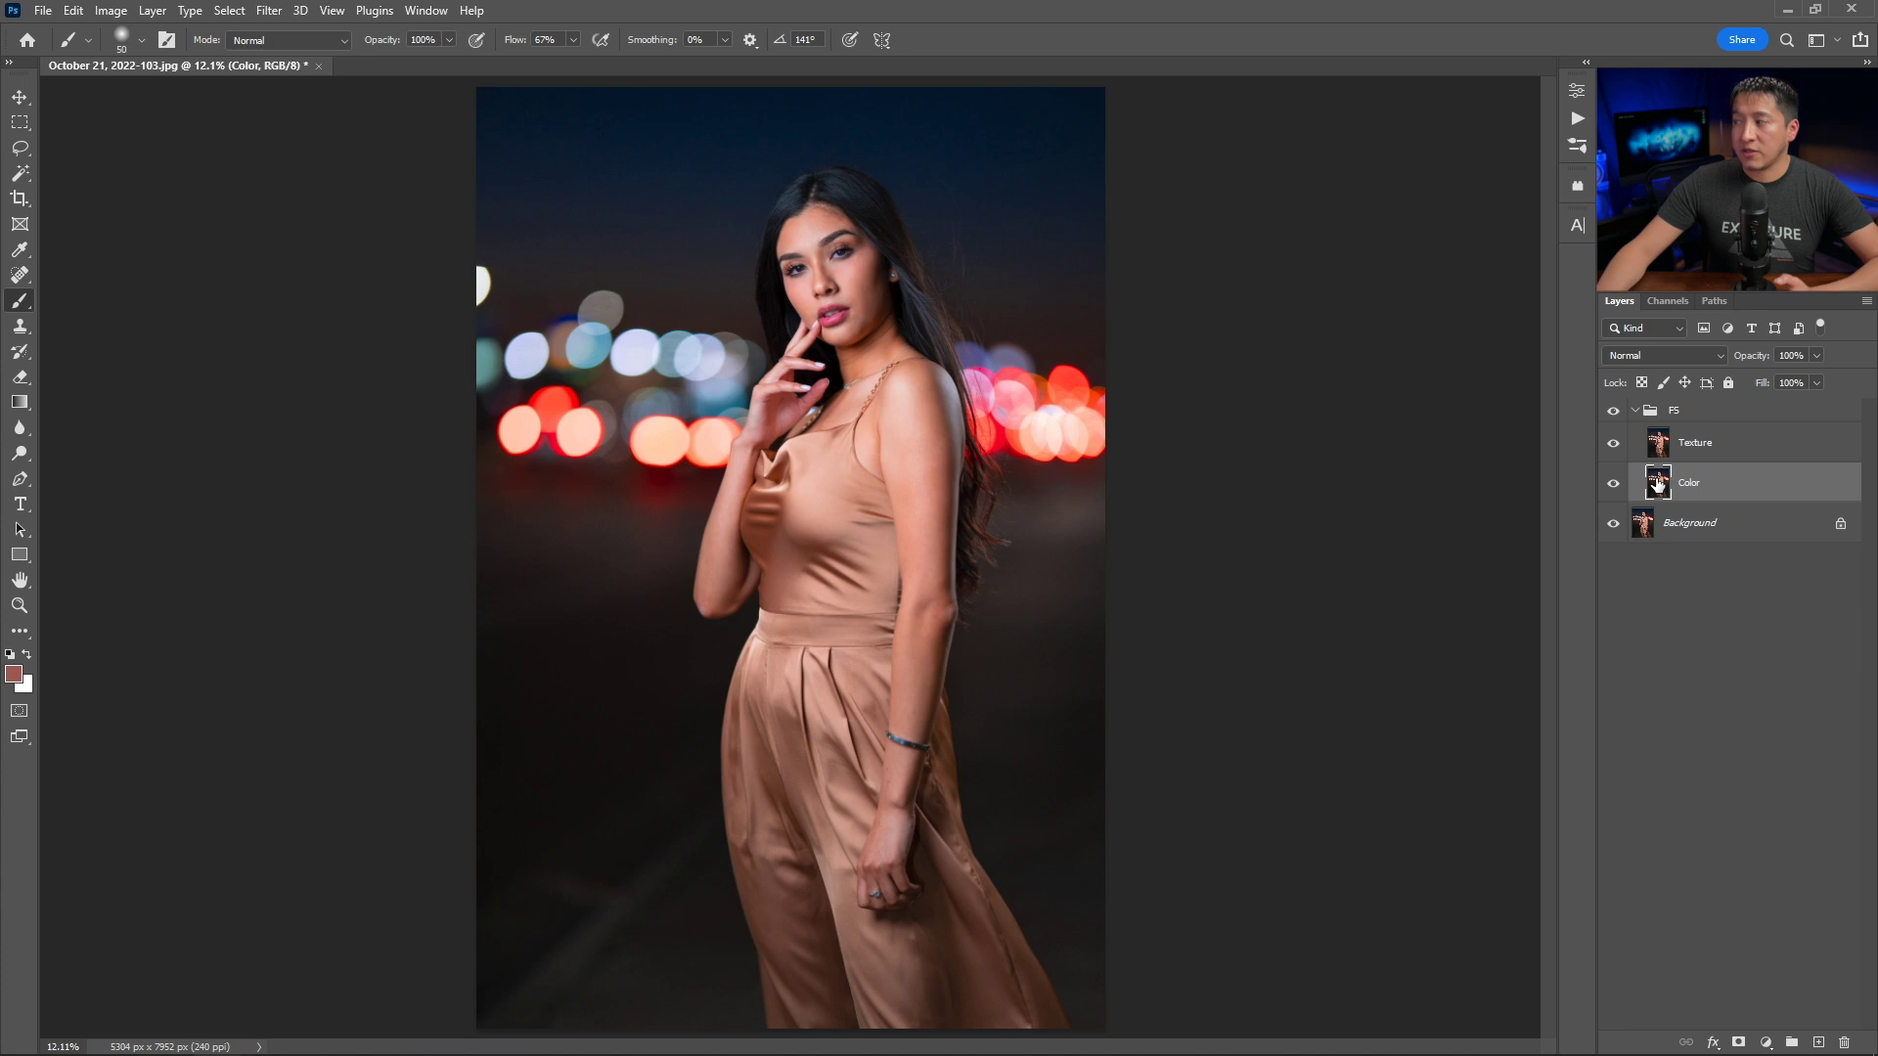
pyautogui.click(1613, 446)
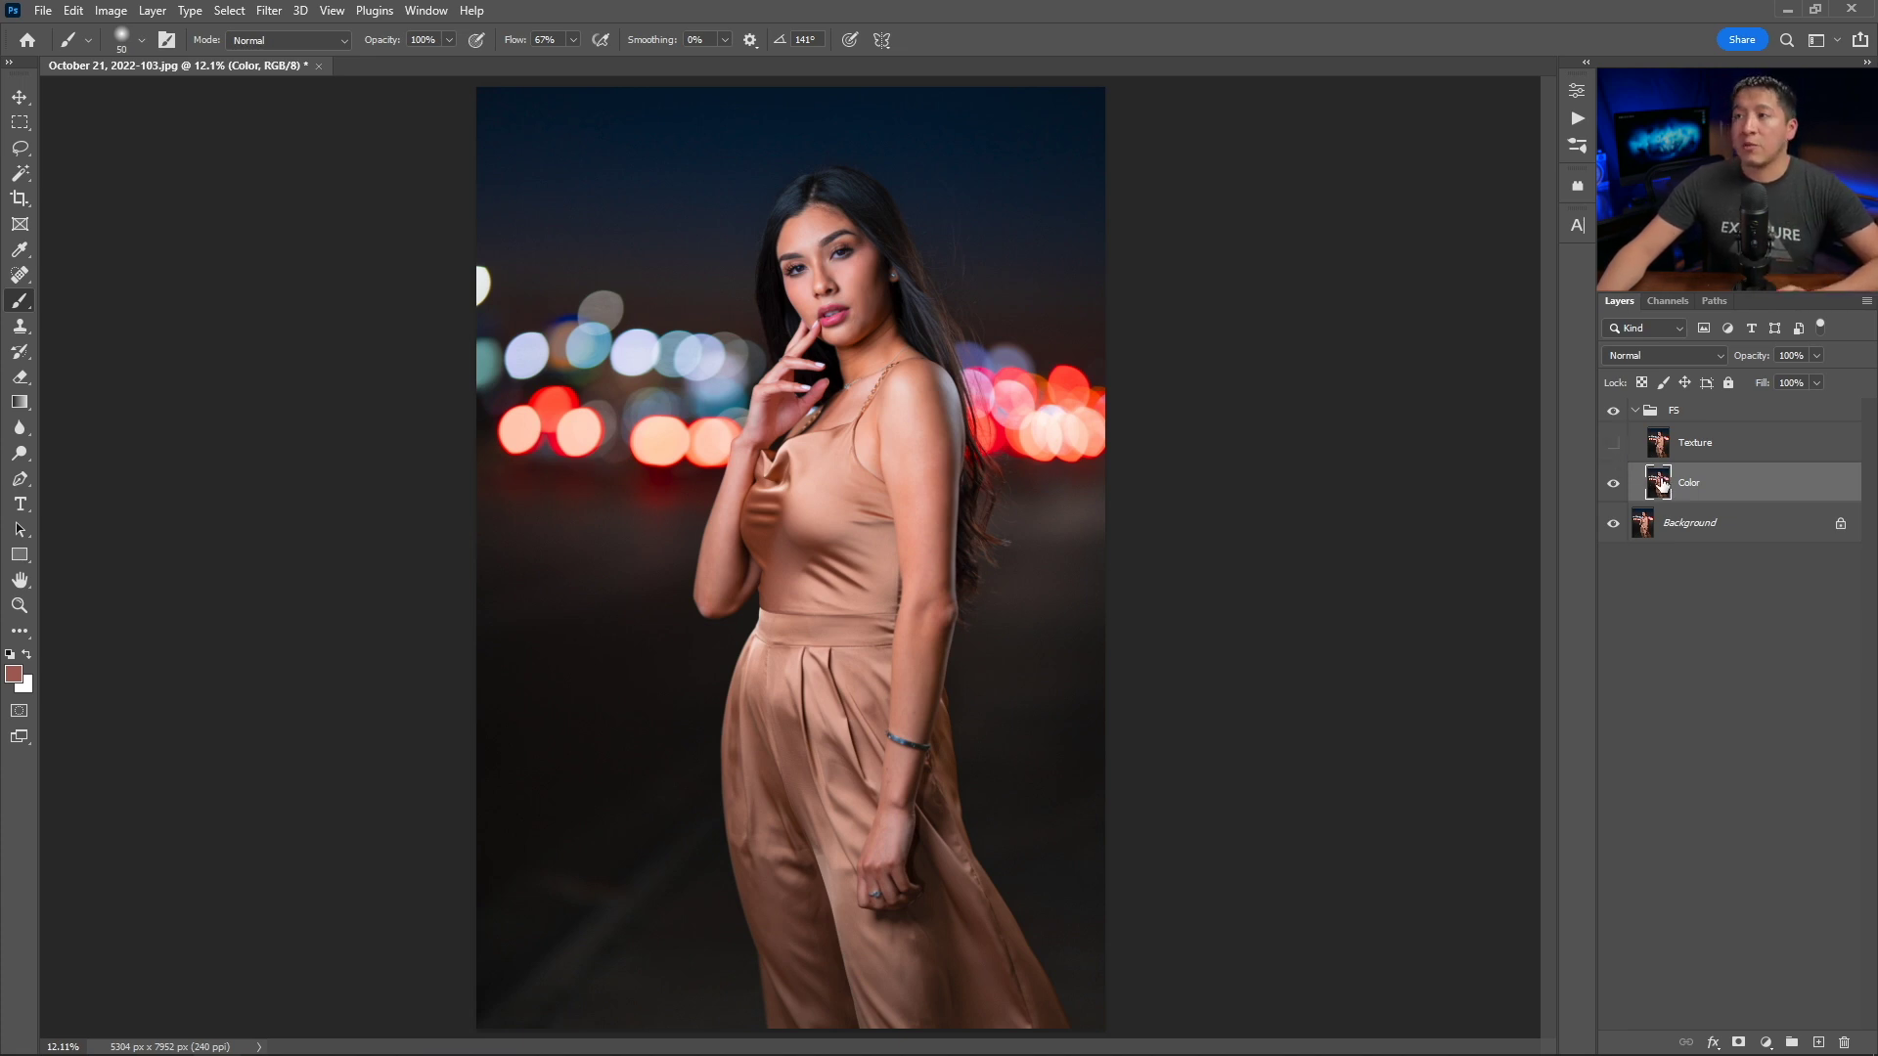
# Apply a 5-pixel Gaussian Blur to the Color layer, previewing on the chest and neck skin.
pyautogui.click(269, 9)
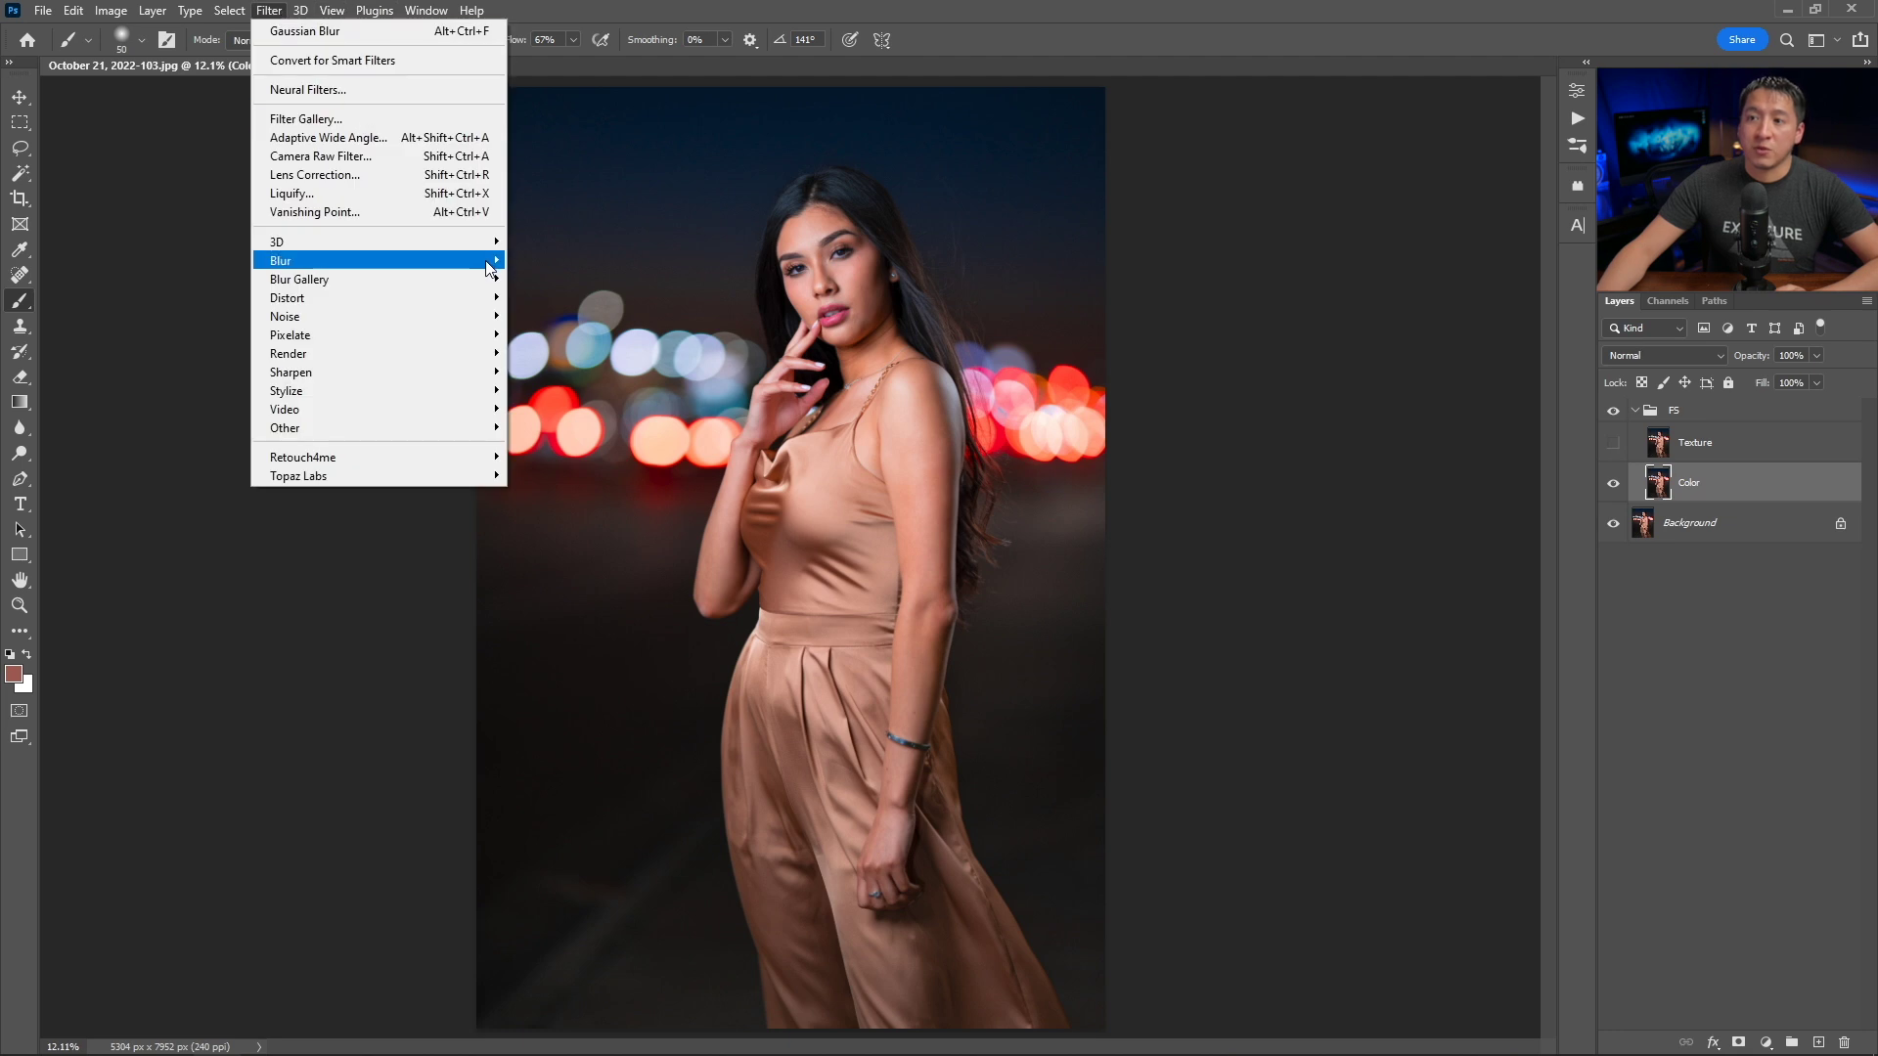
pyautogui.moveTo(489, 269)
pyautogui.click(579, 335)
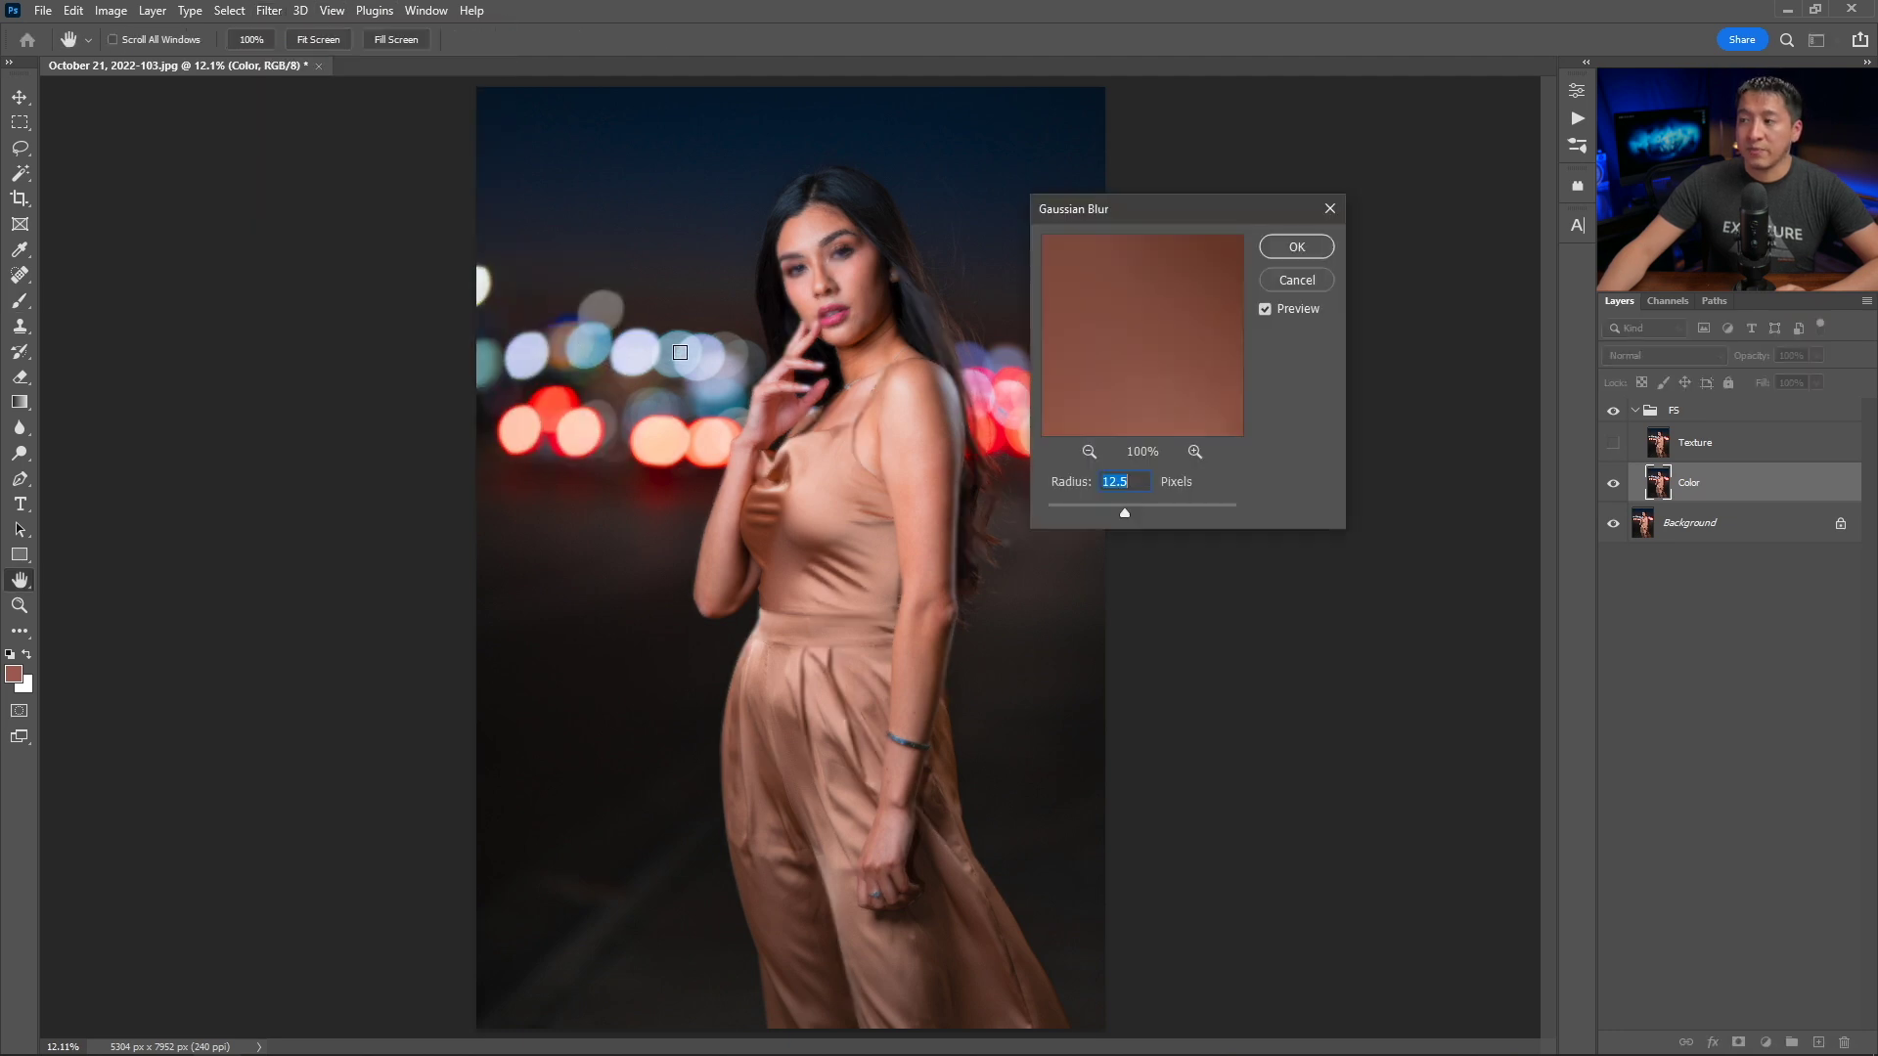
pyautogui.click(847, 440)
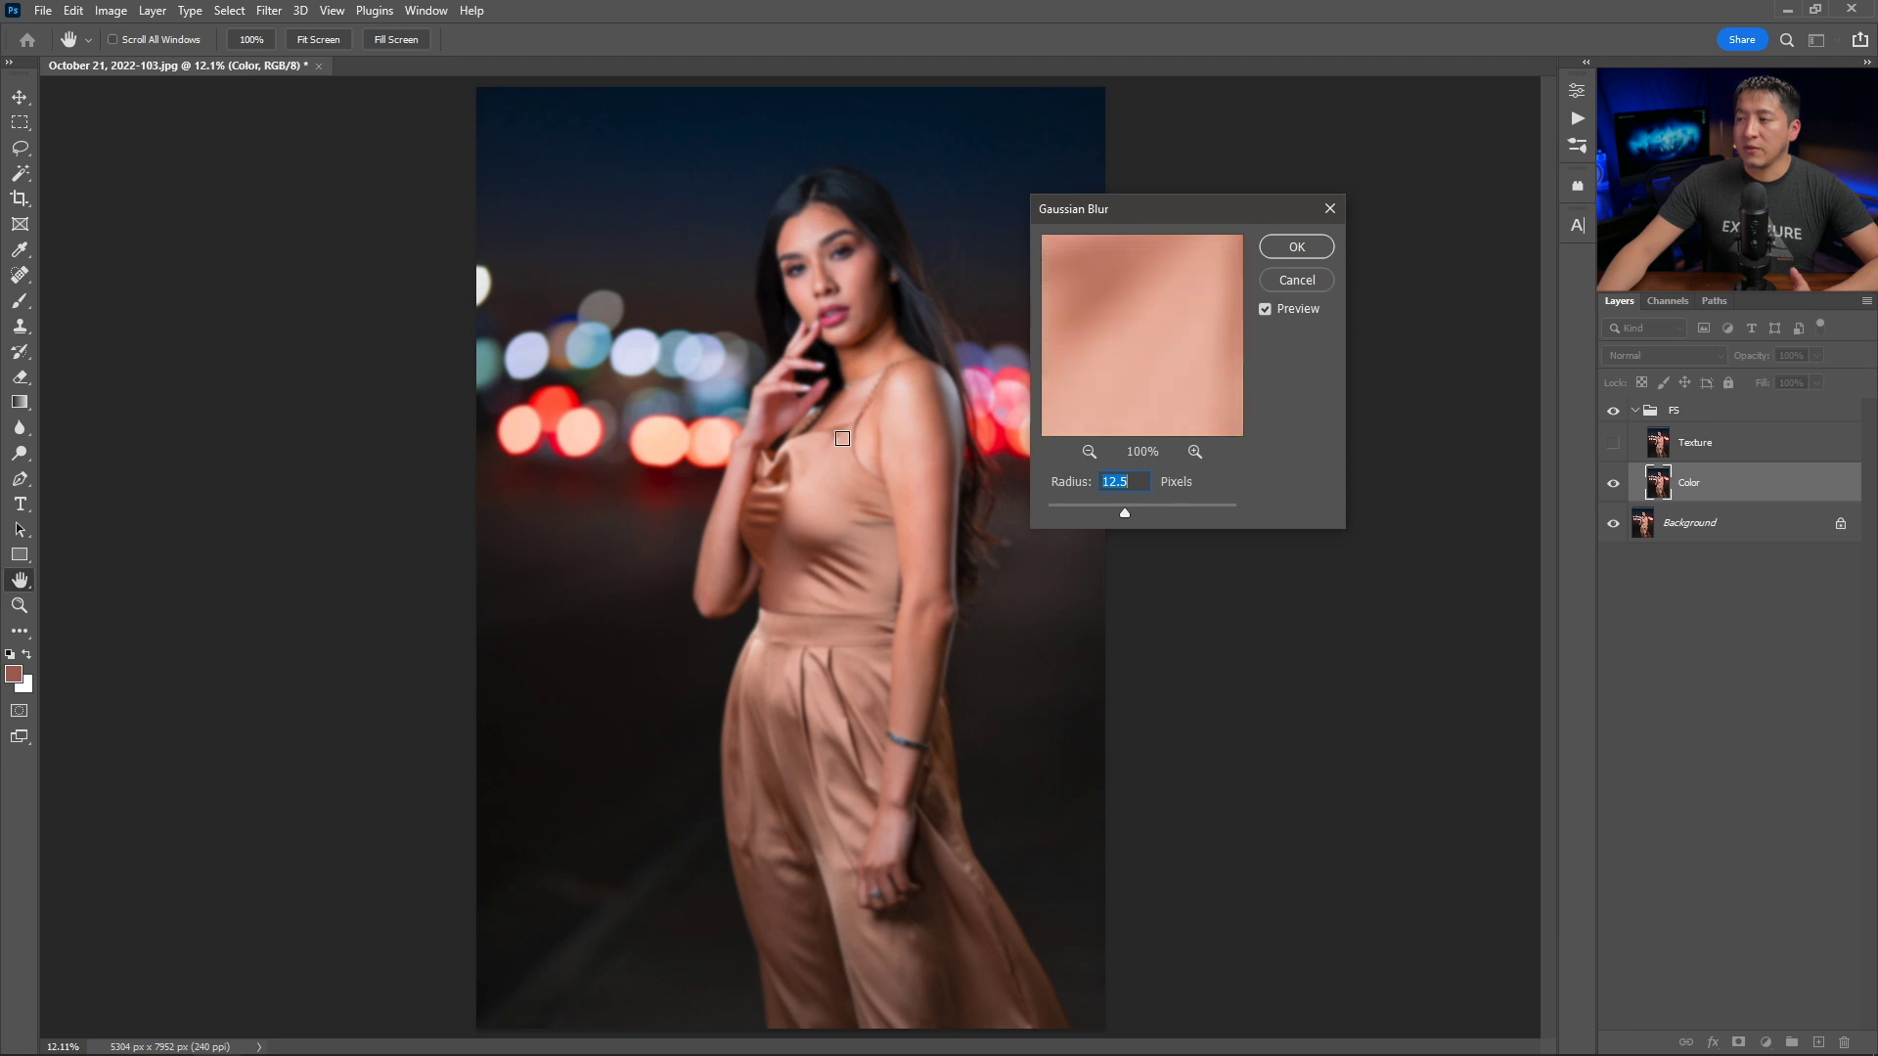
pyautogui.click(1064, 504)
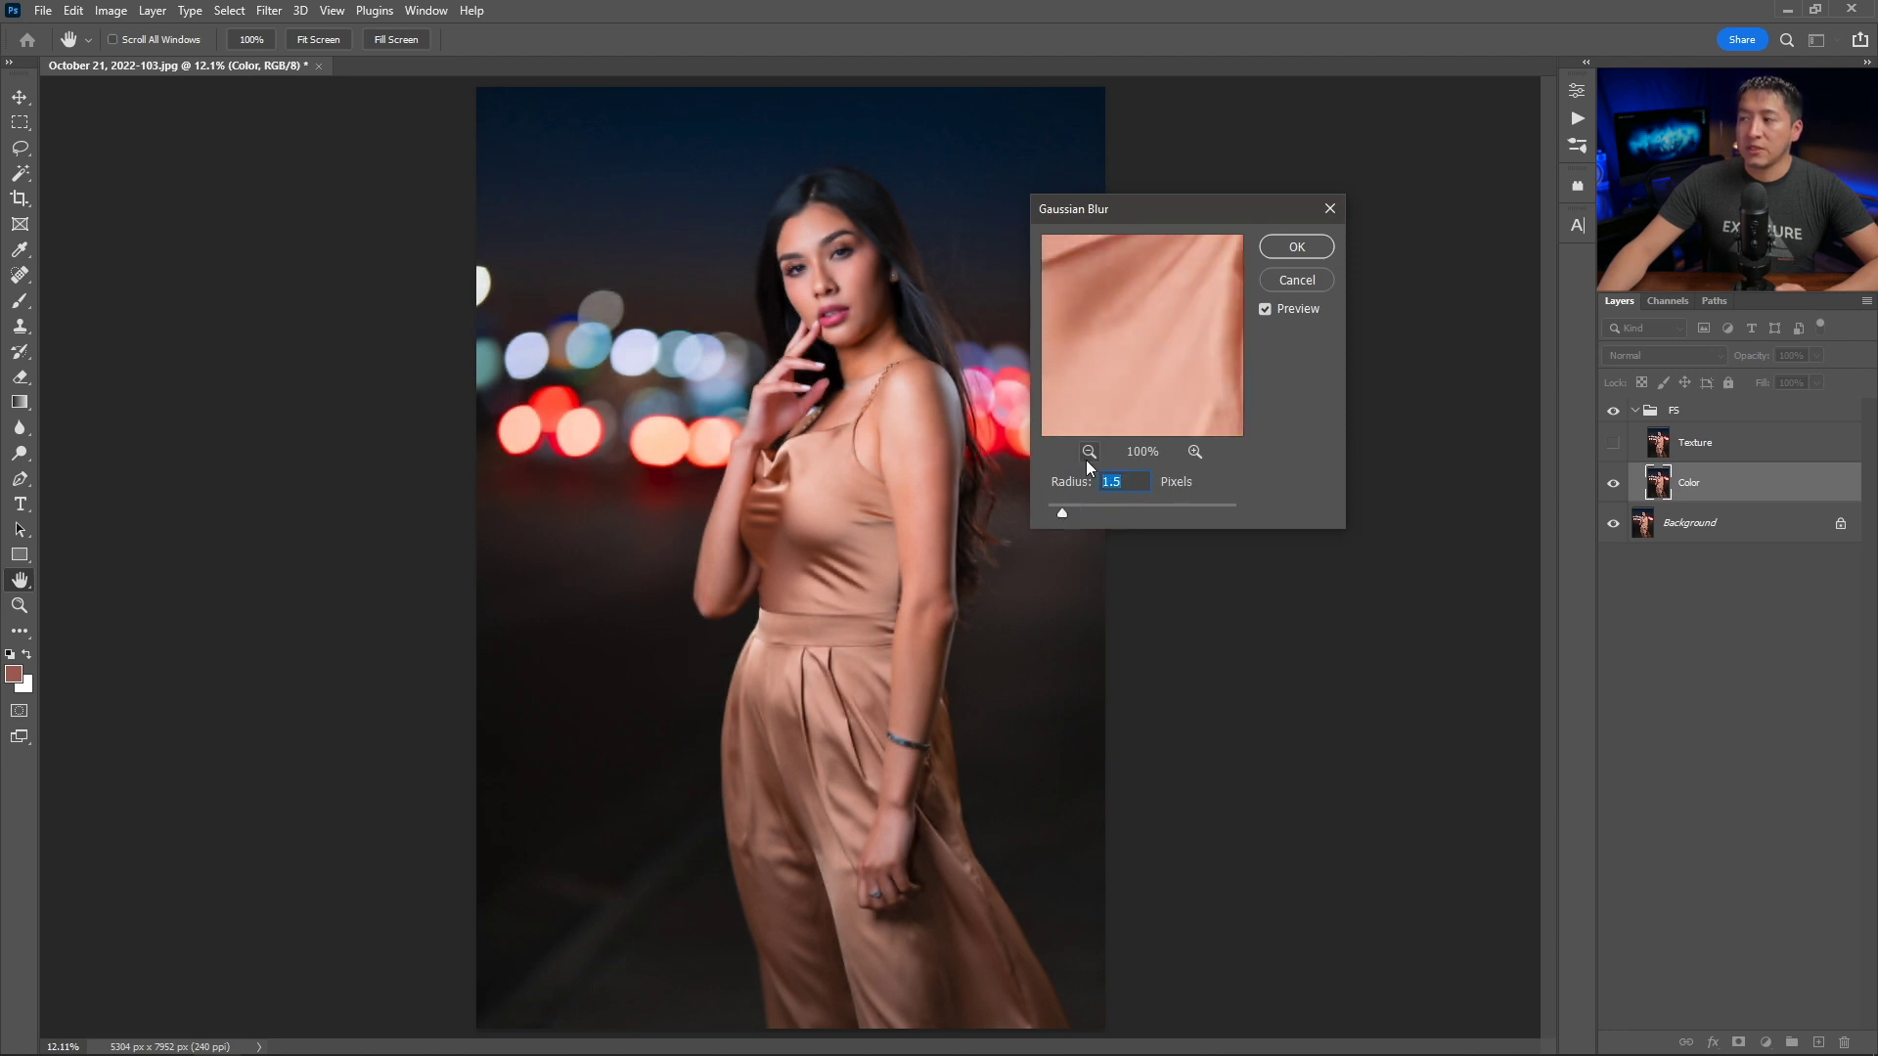
pyautogui.moveTo(1060, 504); pyautogui.dragTo(1052, 507)
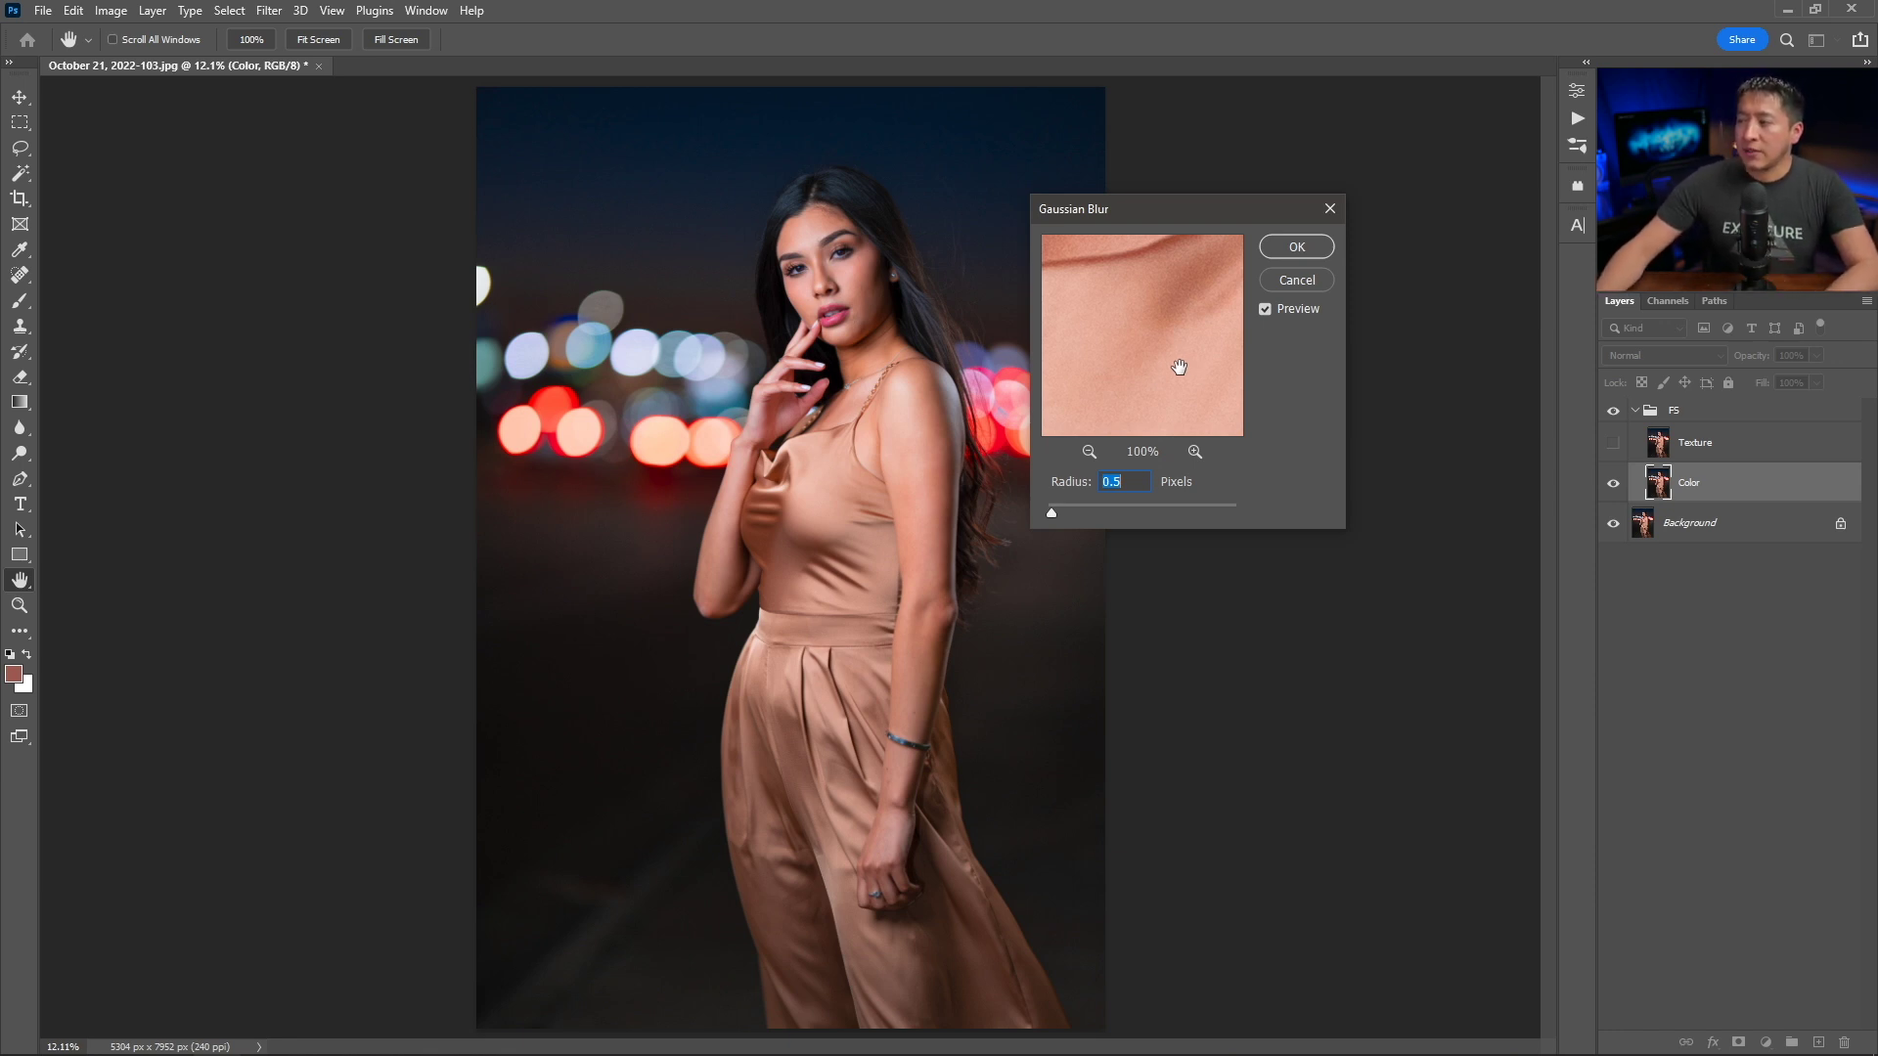
pyautogui.moveTo(1089, 385); pyautogui.dragTo(1187, 377)
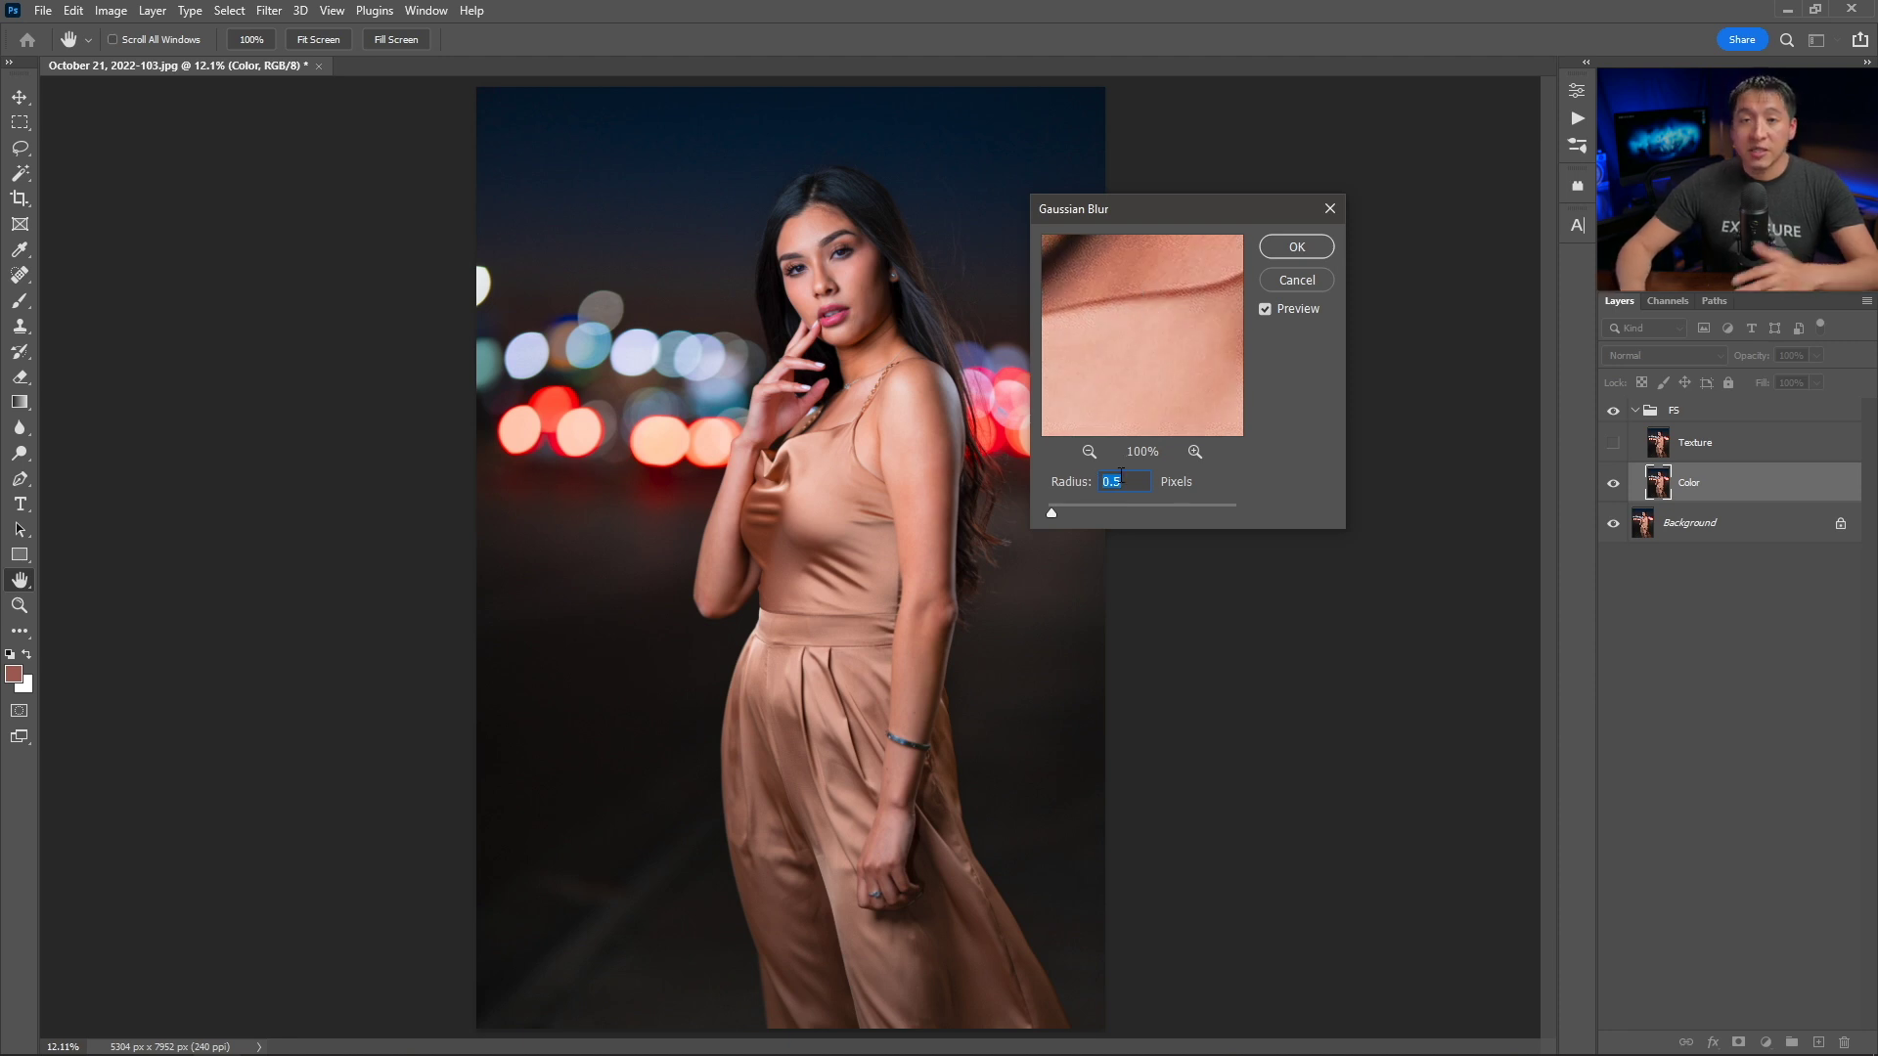
pyautogui.write('5')
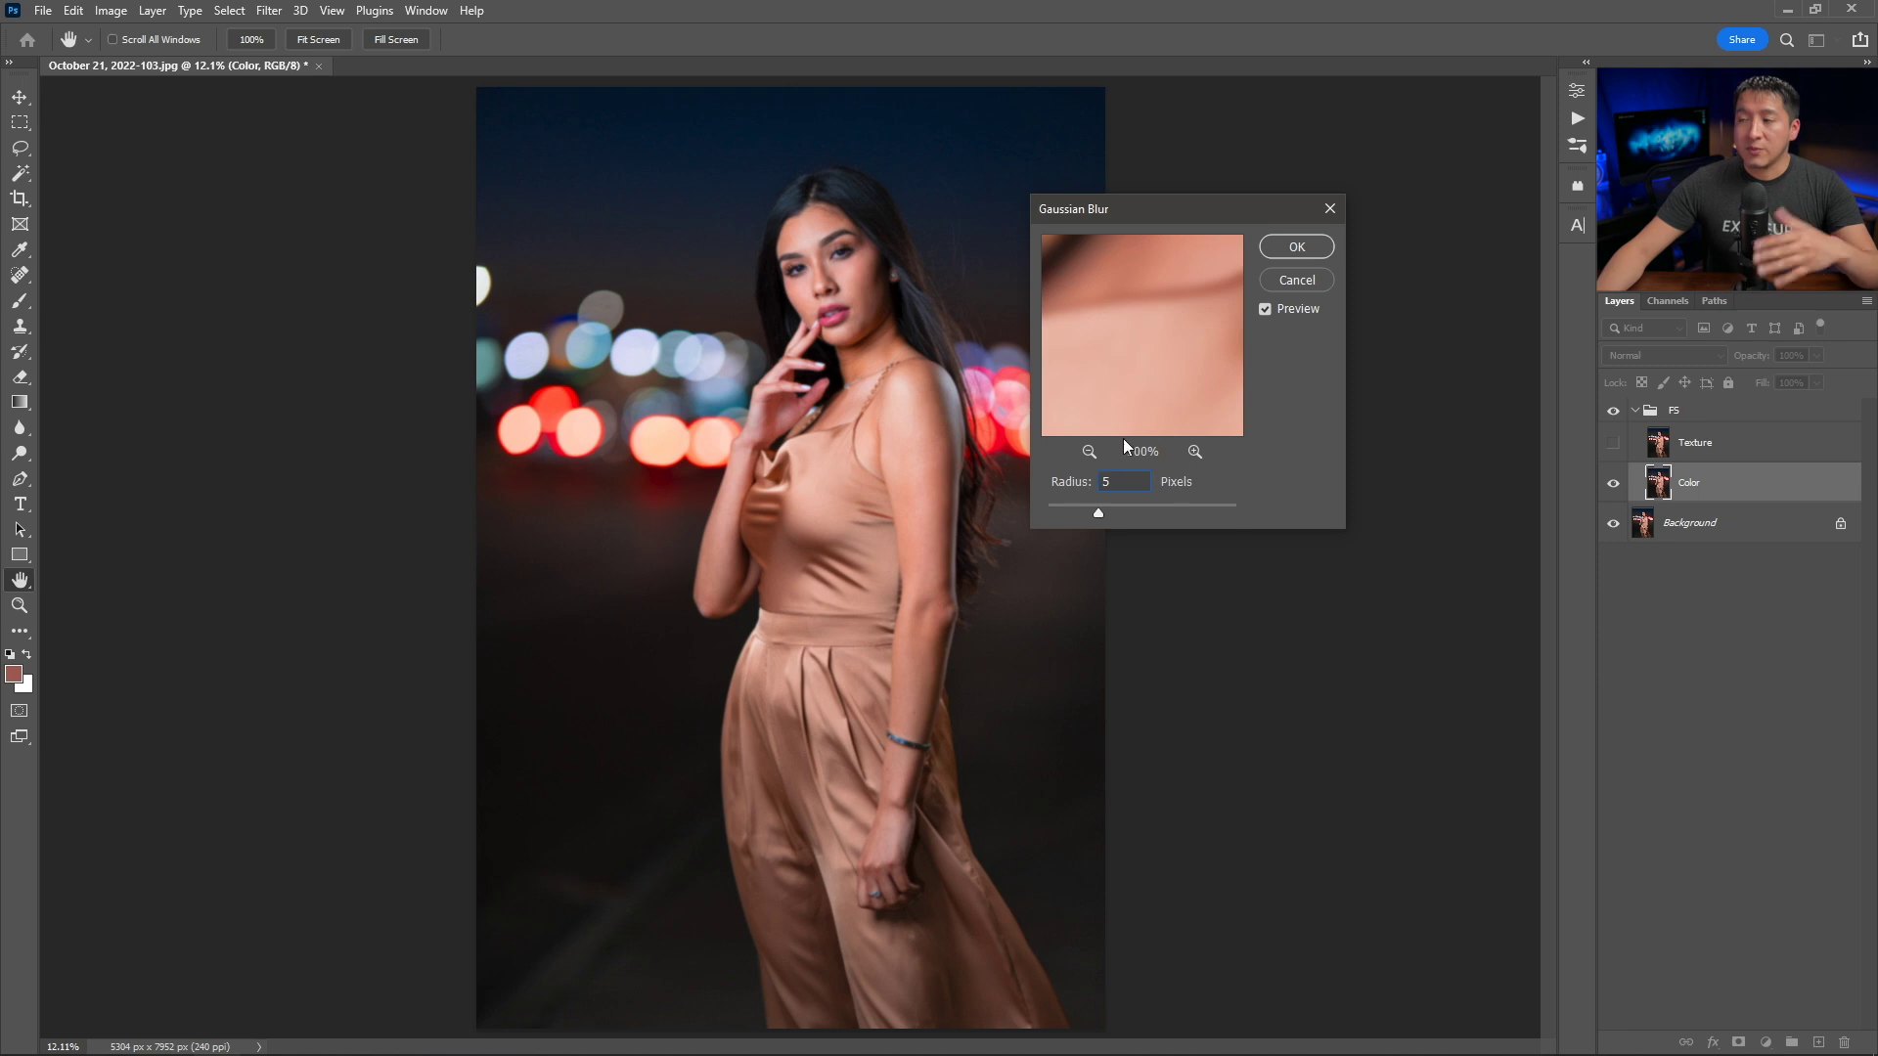
pyautogui.click(1292, 242)
pyautogui.press('b')
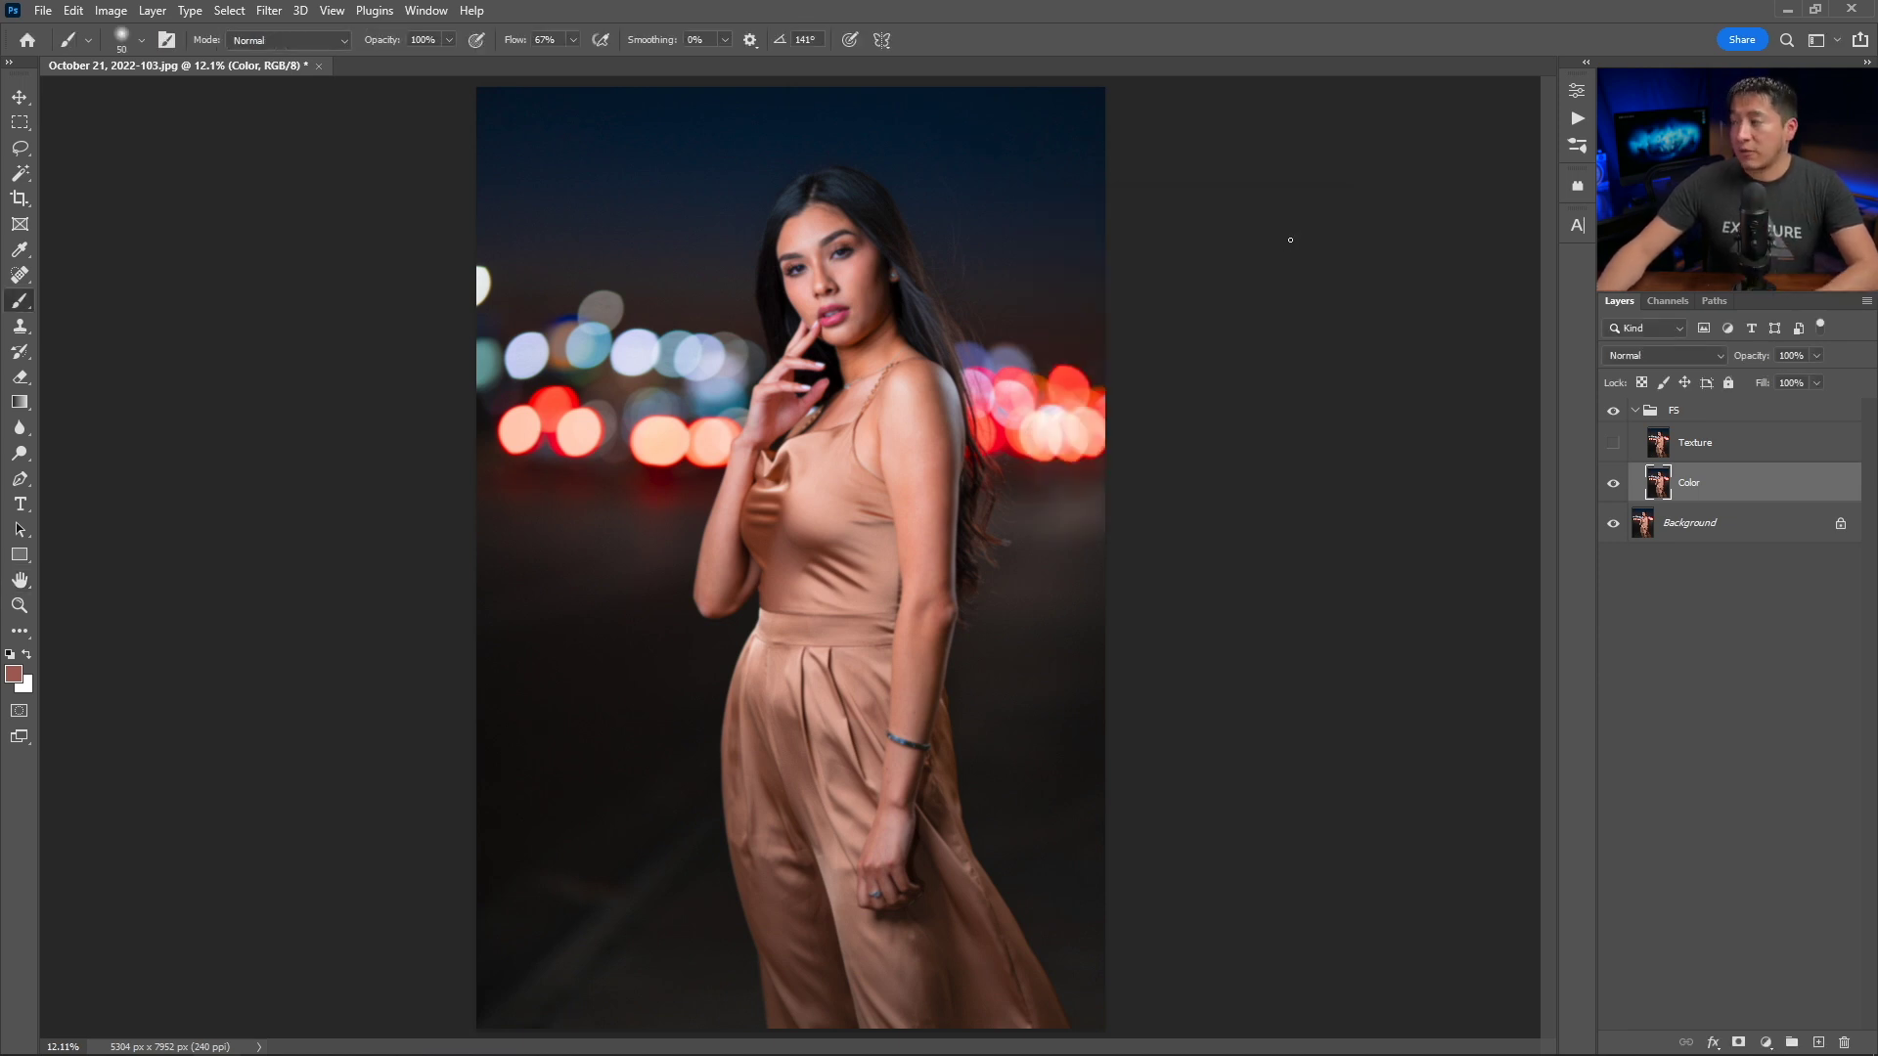
# Show the Texture layer and use Apply Image from the Color layer with Subtract blending.
pyautogui.click(1660, 445)
pyautogui.click(1613, 445)
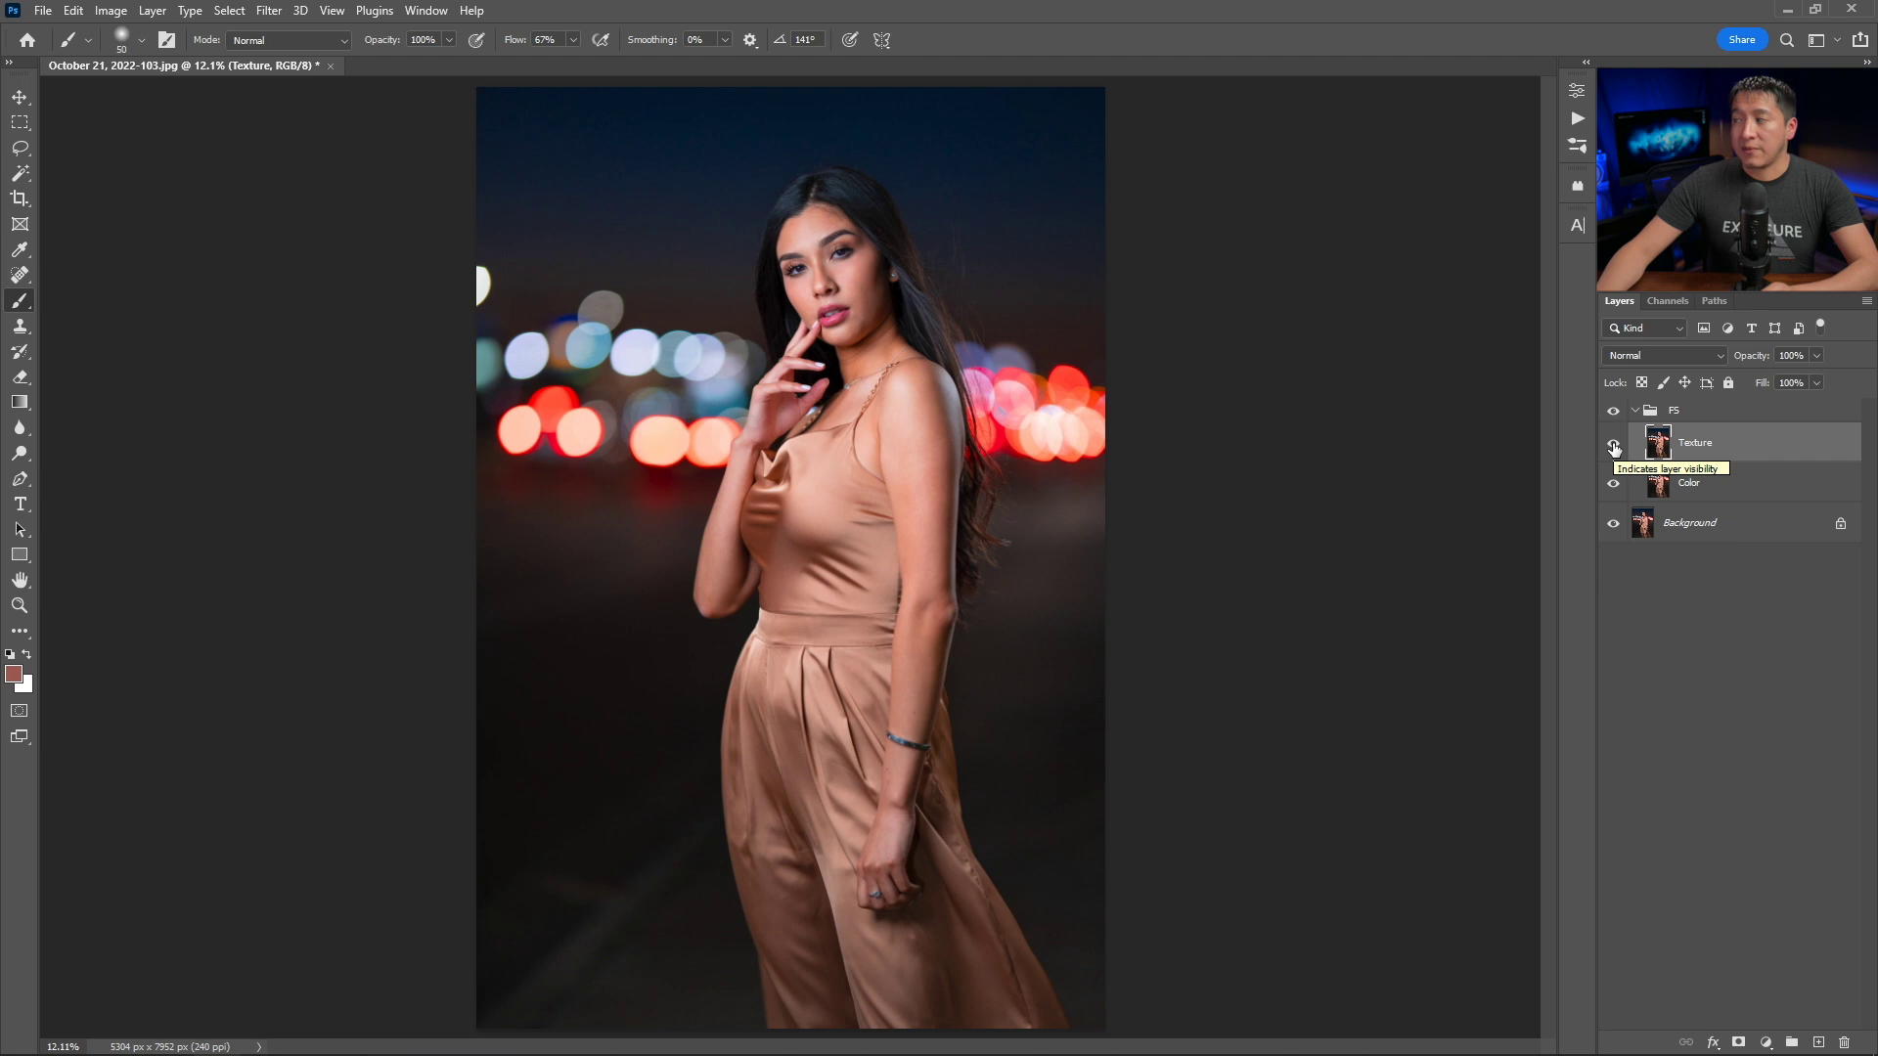
pyautogui.click(111, 11)
pyautogui.click(198, 298)
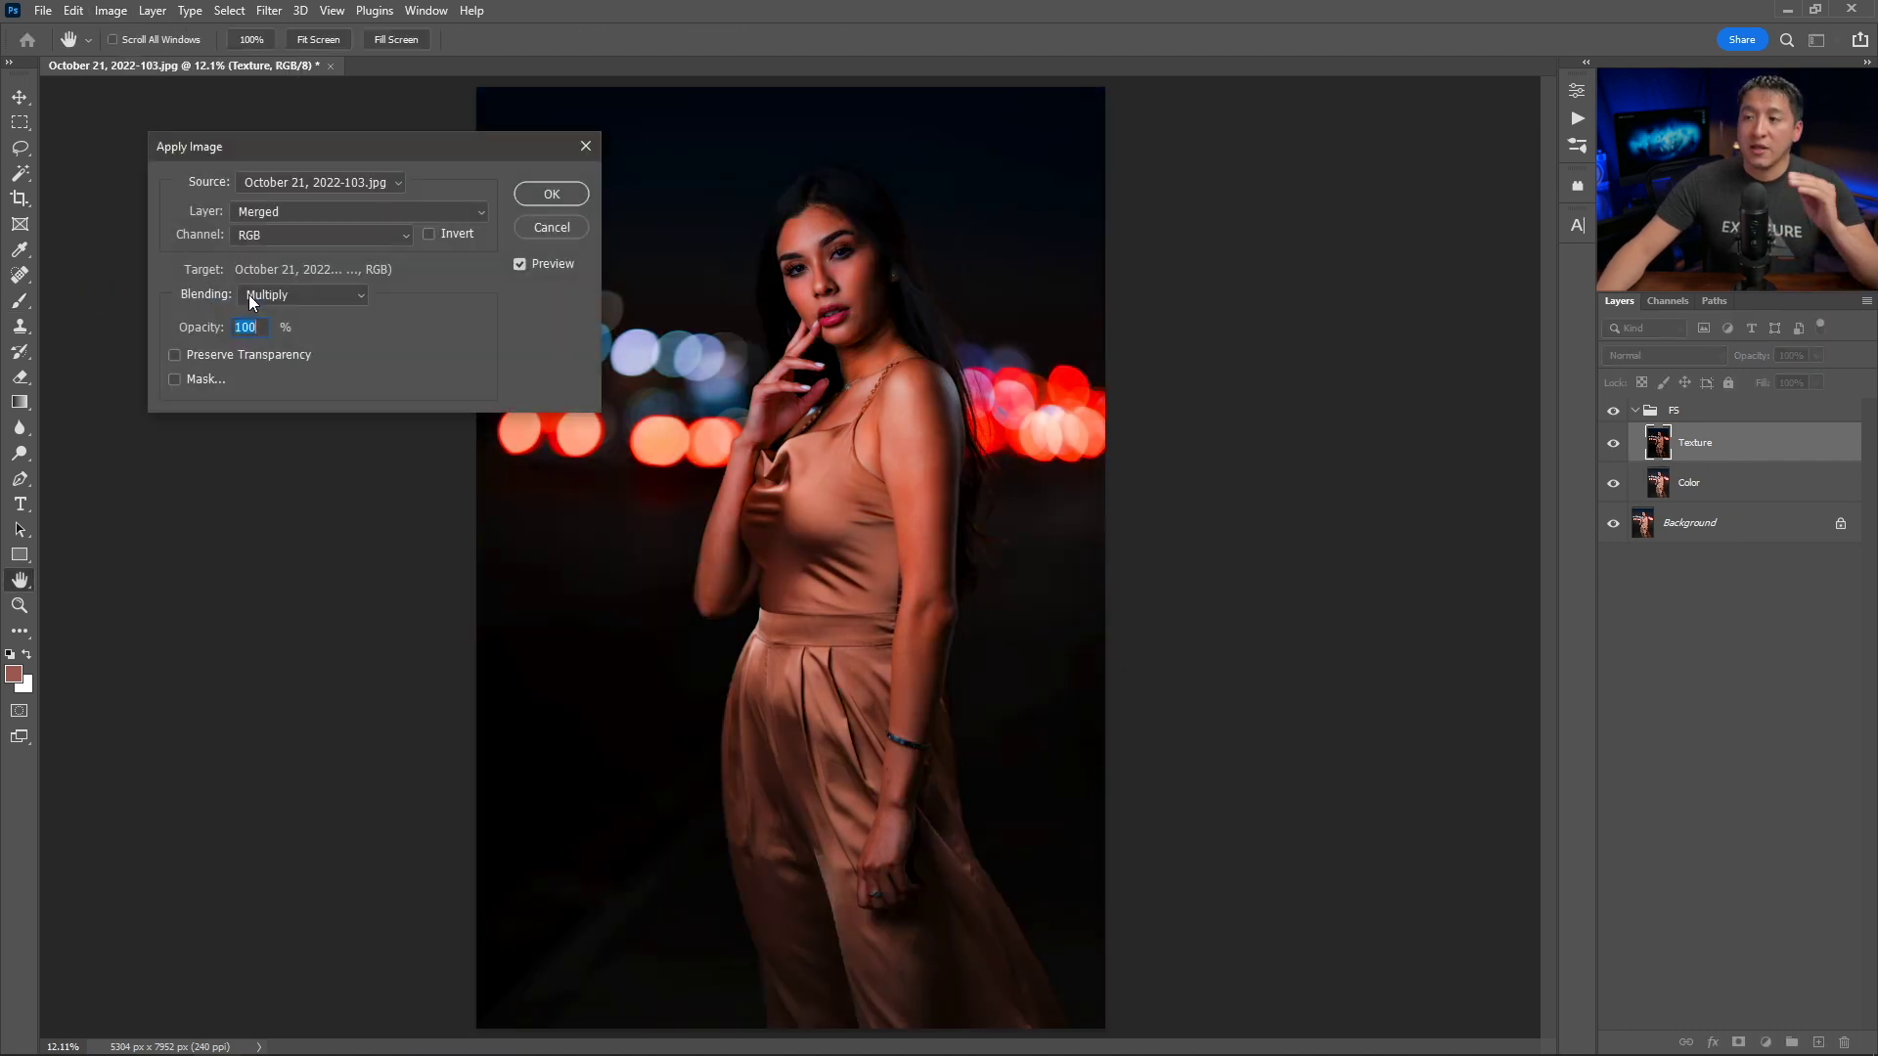
pyautogui.click(277, 214)
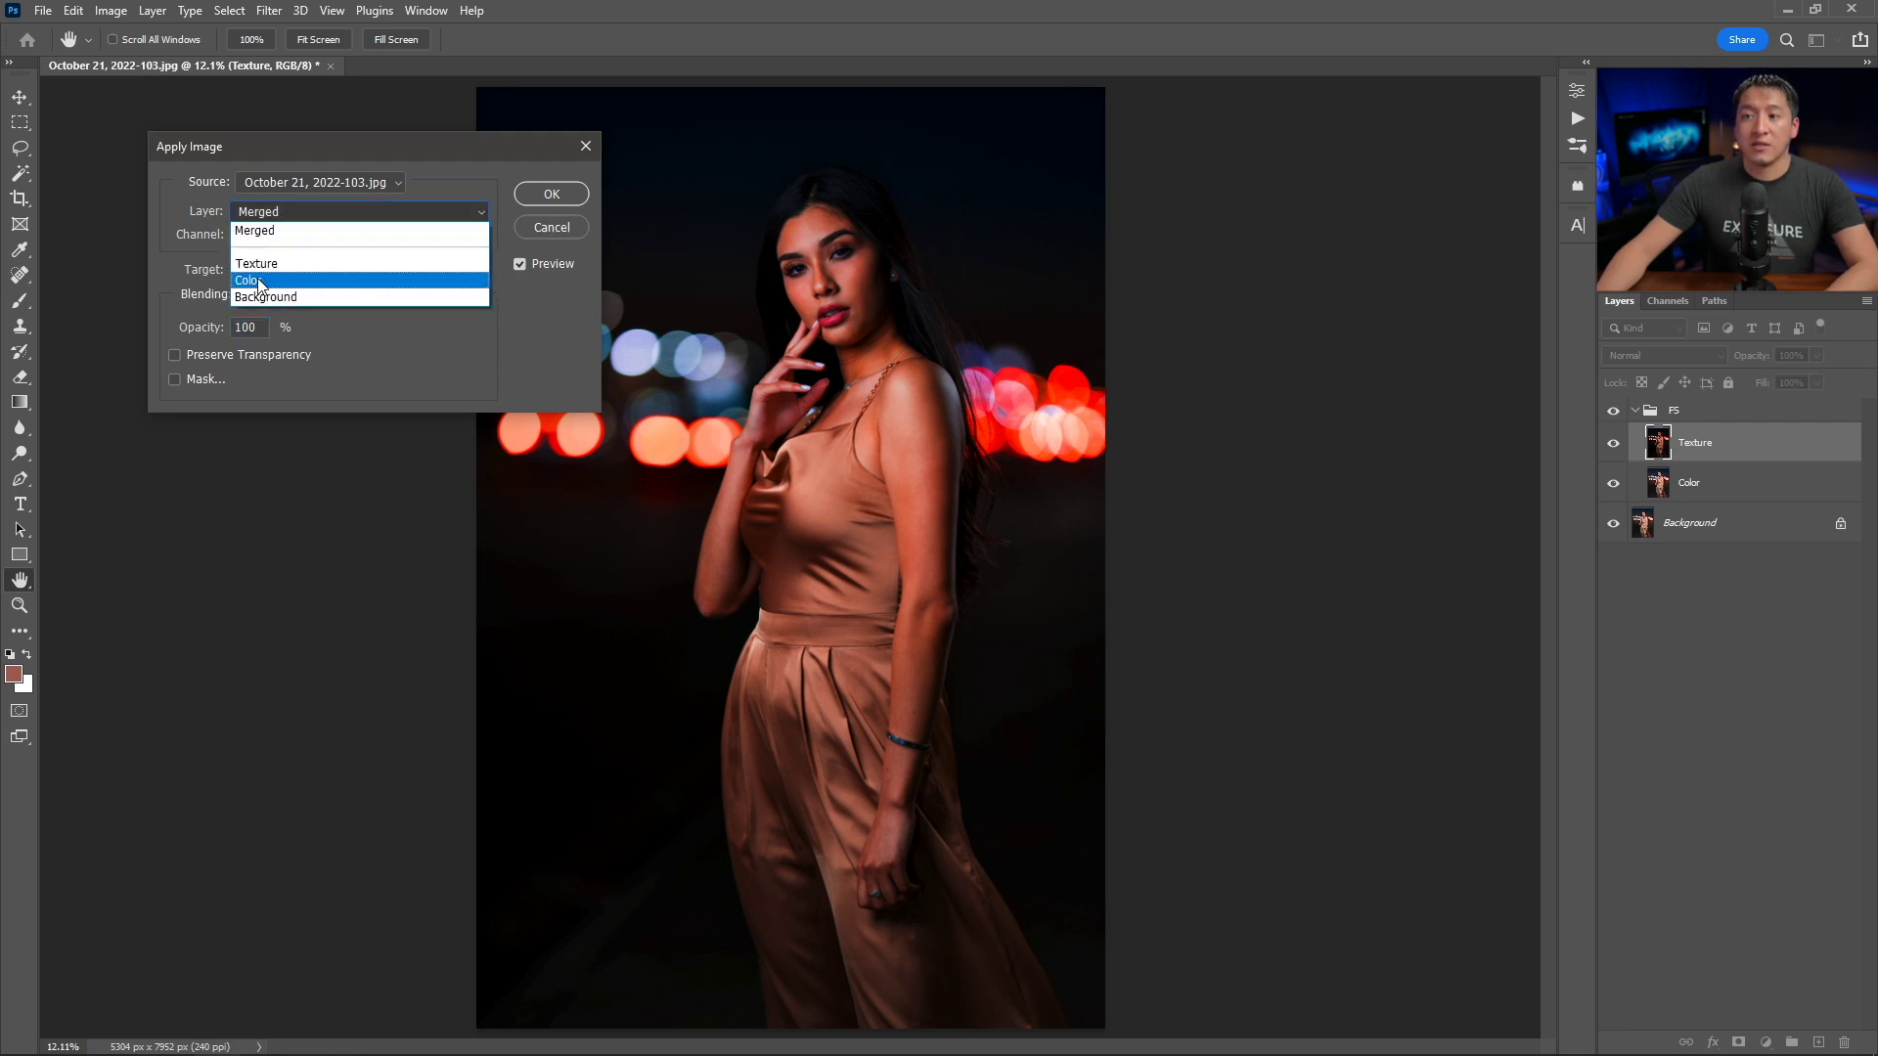
pyautogui.click(260, 281)
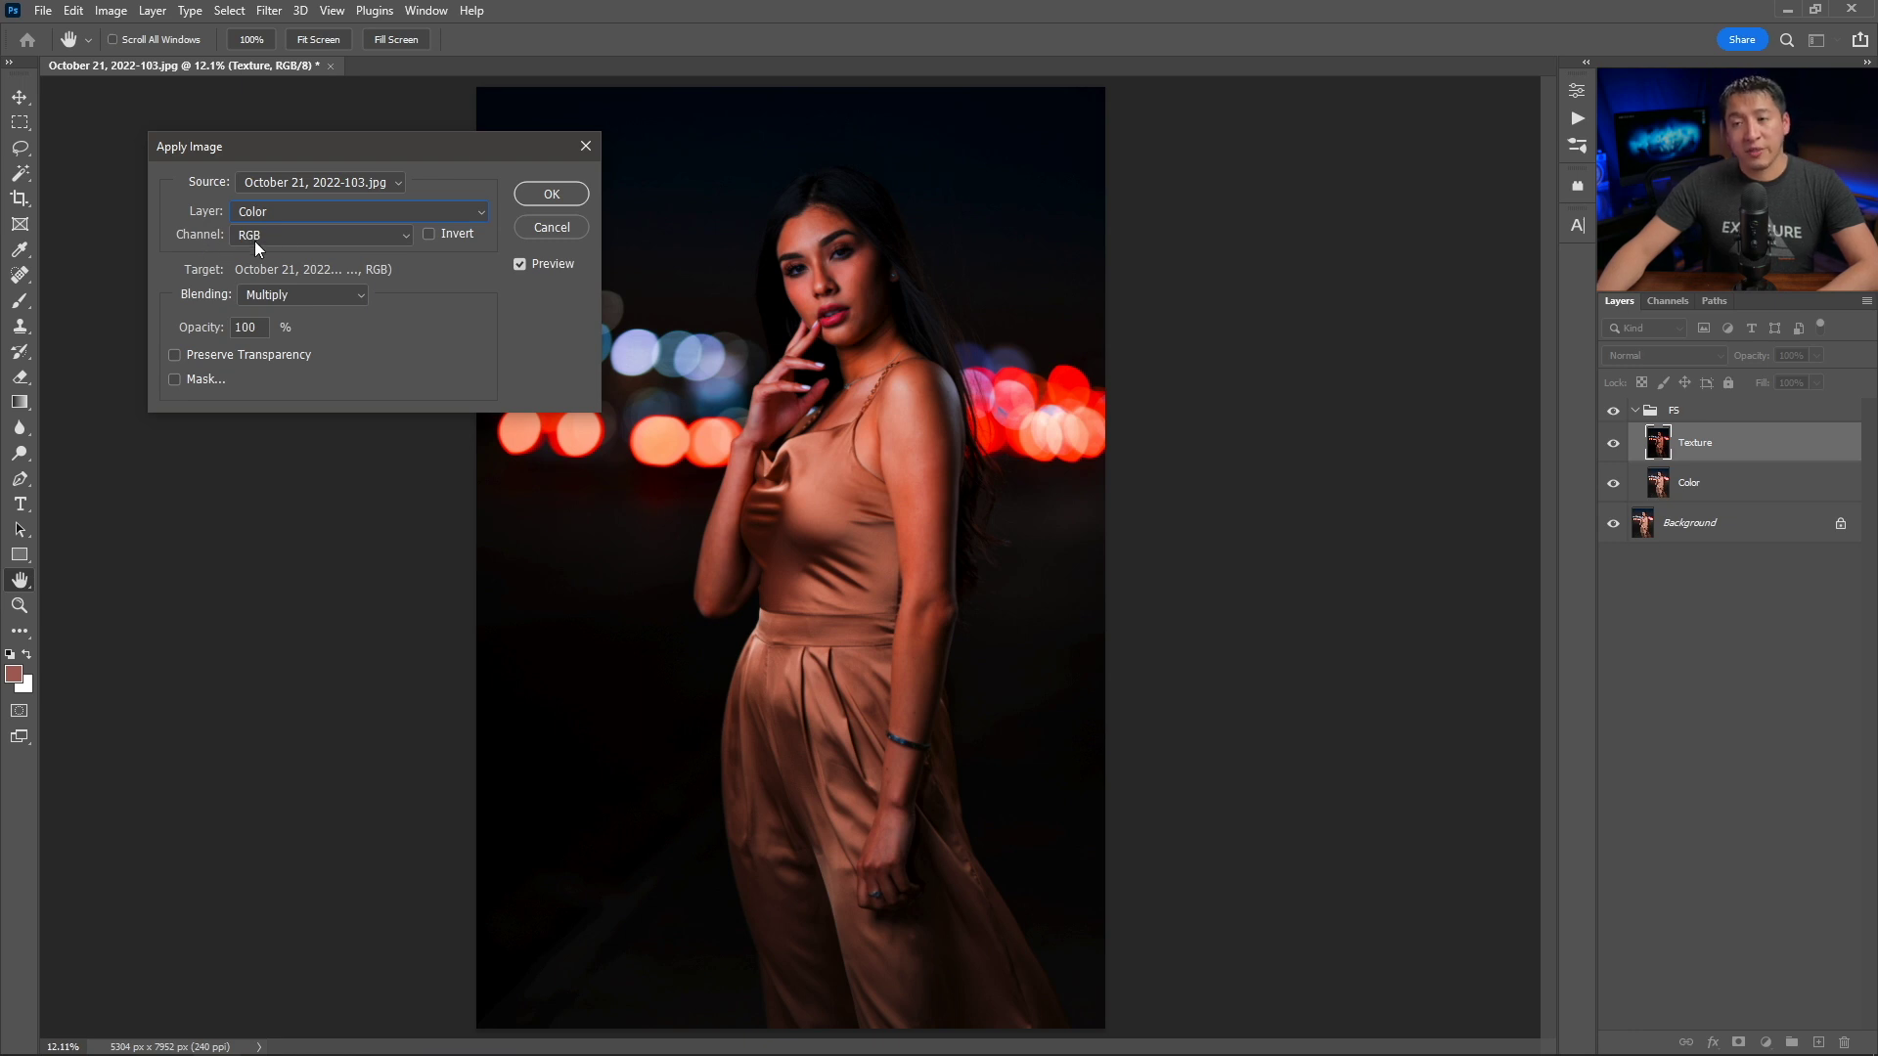
pyautogui.click(260, 295)
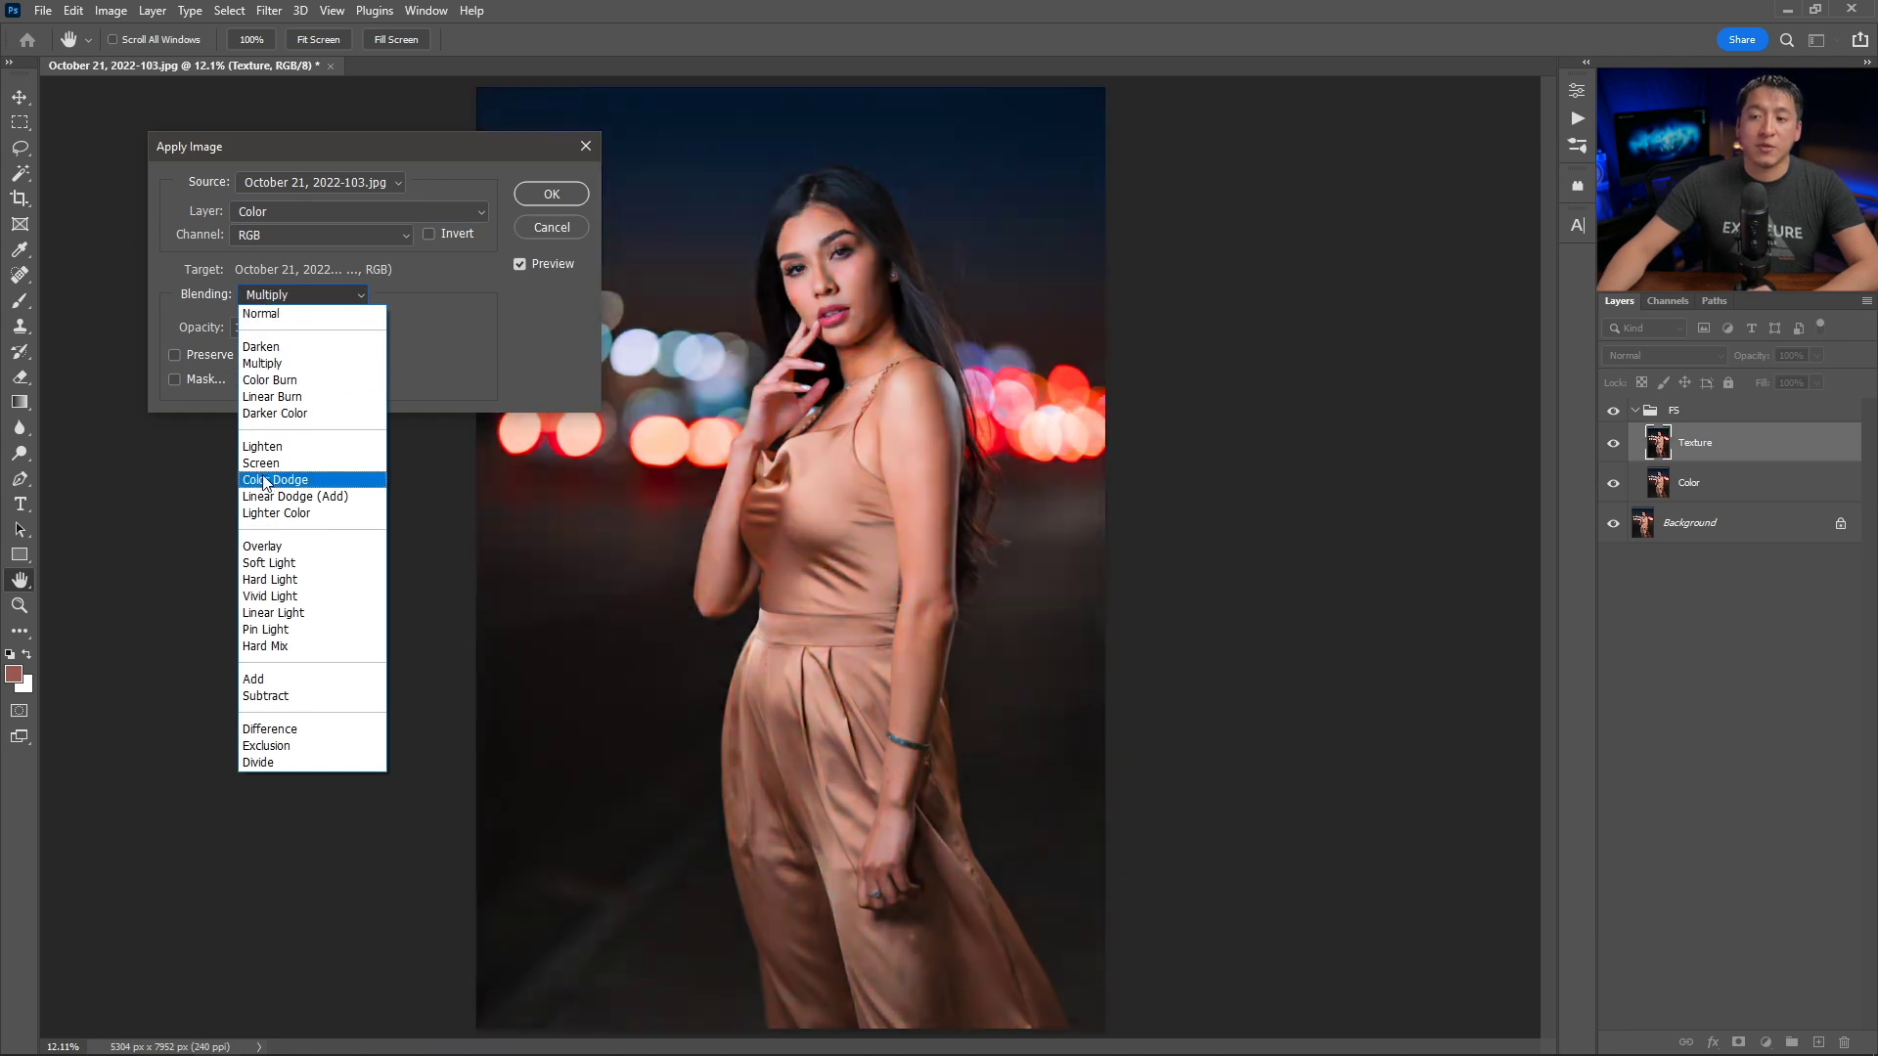
pyautogui.click(311, 696)
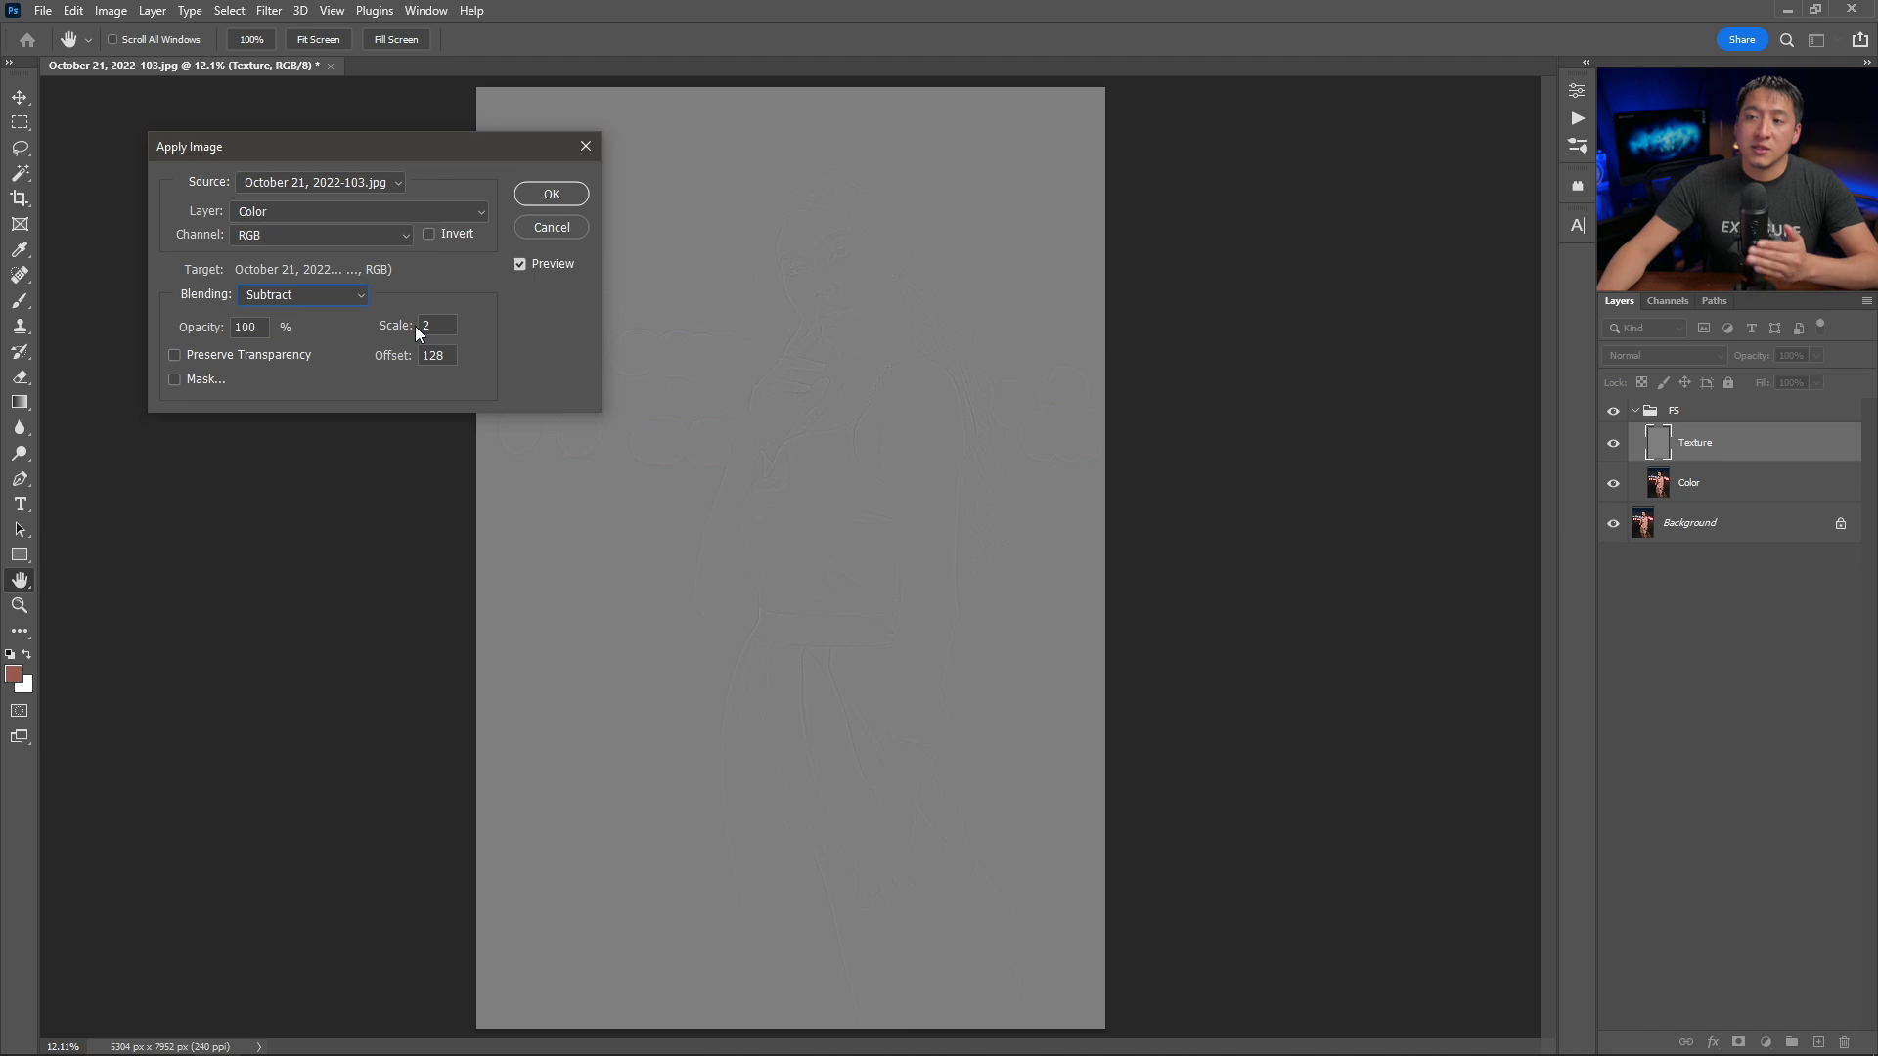
pyautogui.click(534, 195)
# Set the Texture layer's blend mode to Linear Light and select the Color layer.
pyautogui.click(1627, 356)
pyautogui.click(1628, 356)
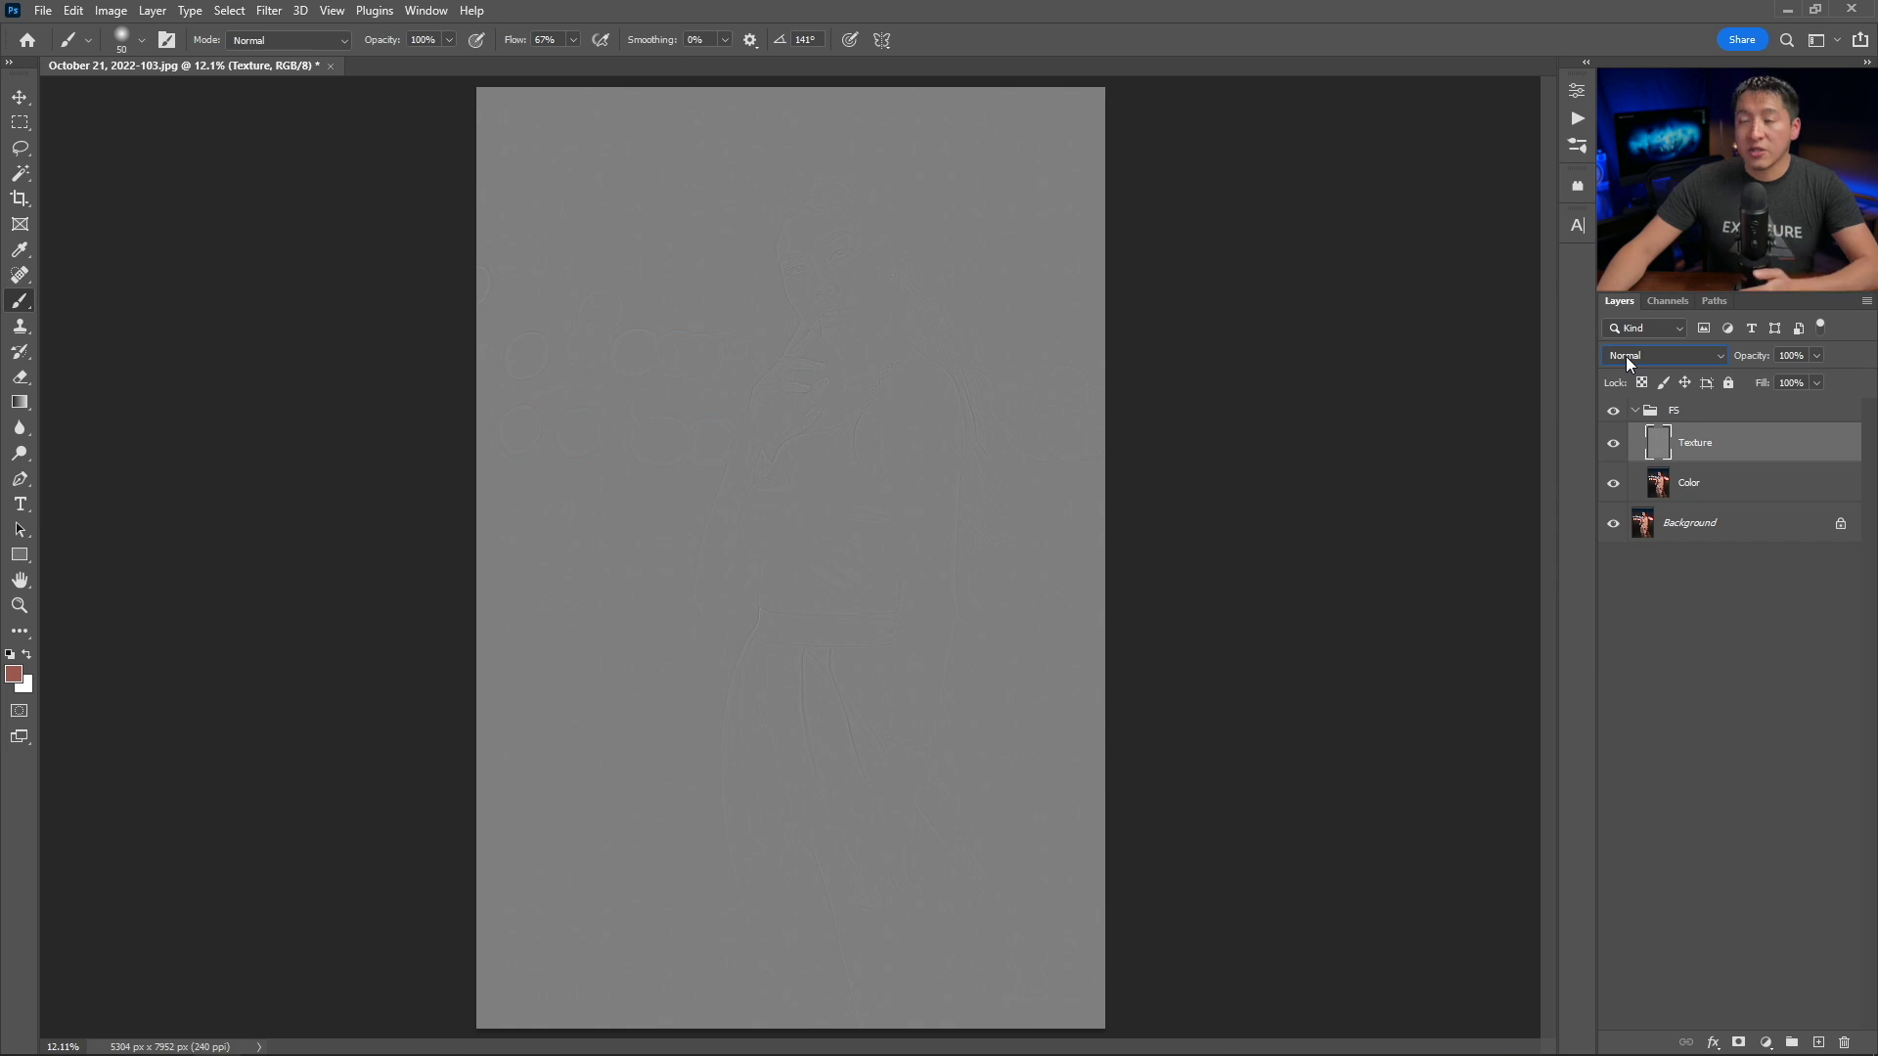
pyautogui.click(1625, 356)
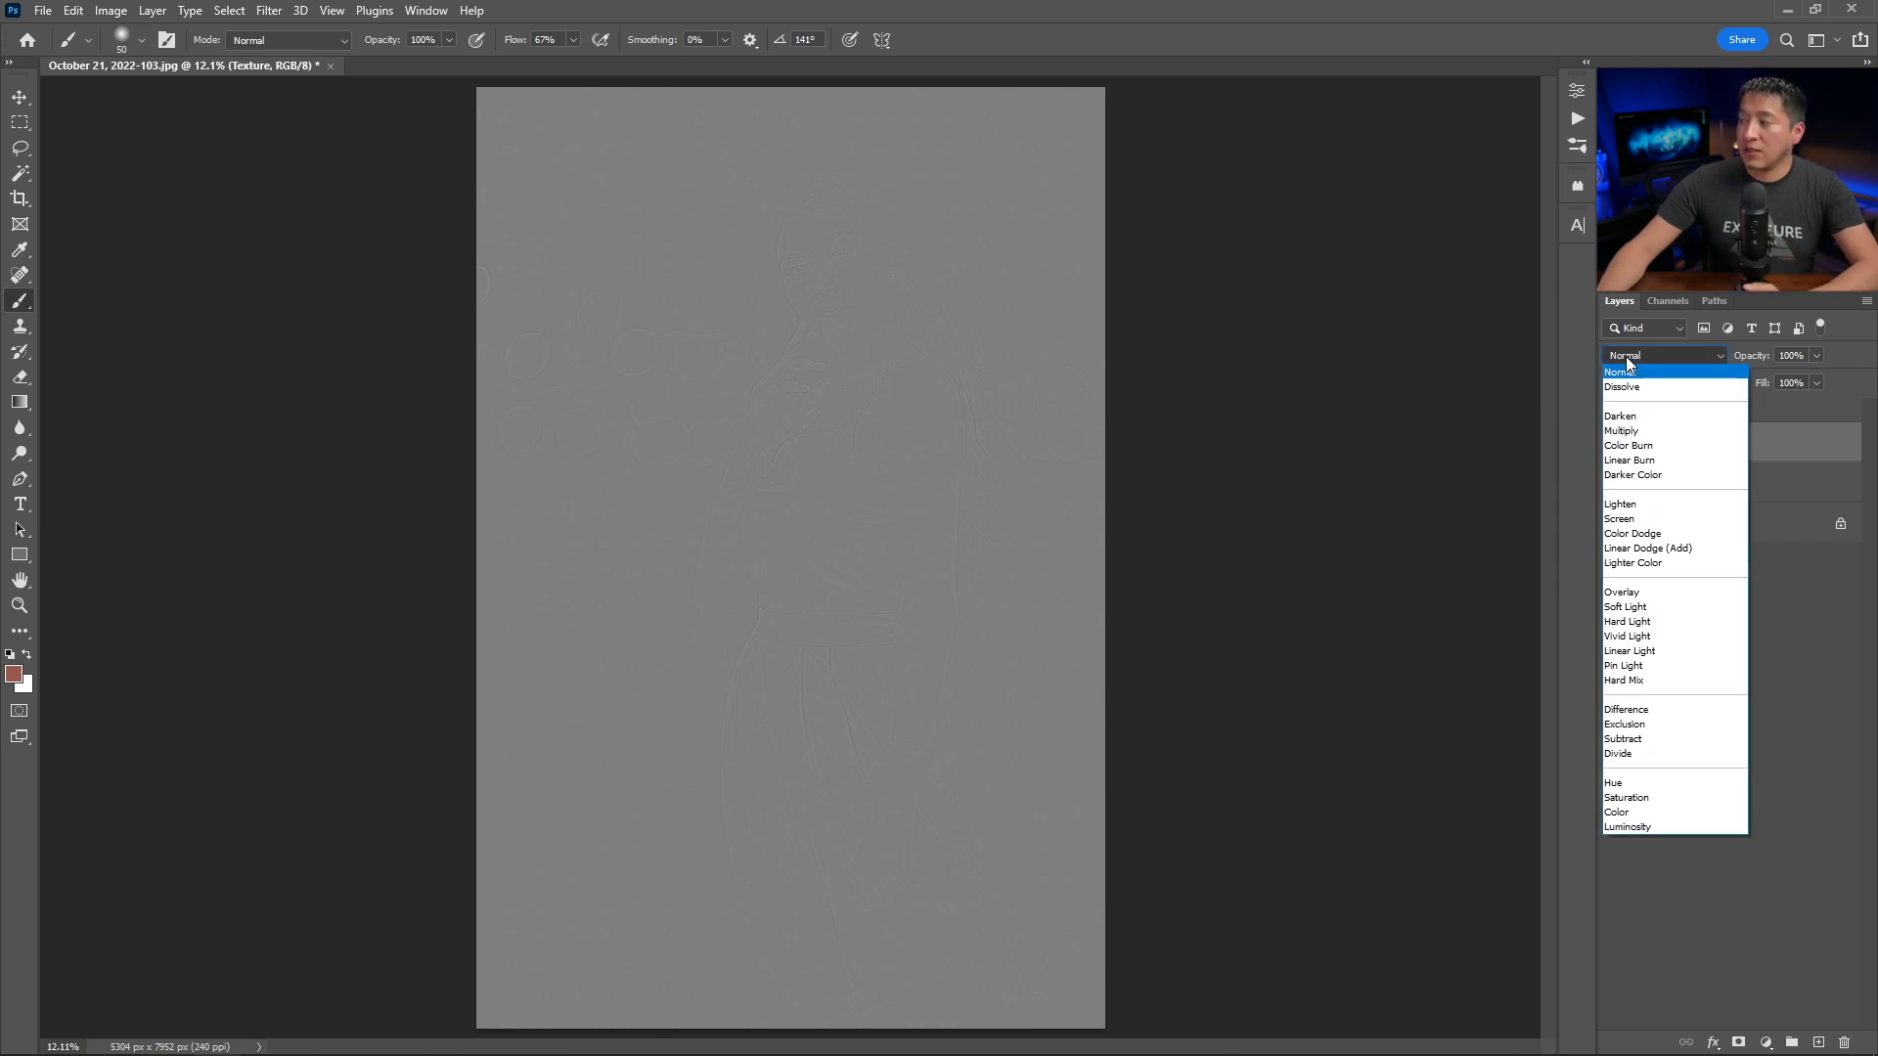
pyautogui.click(1658, 653)
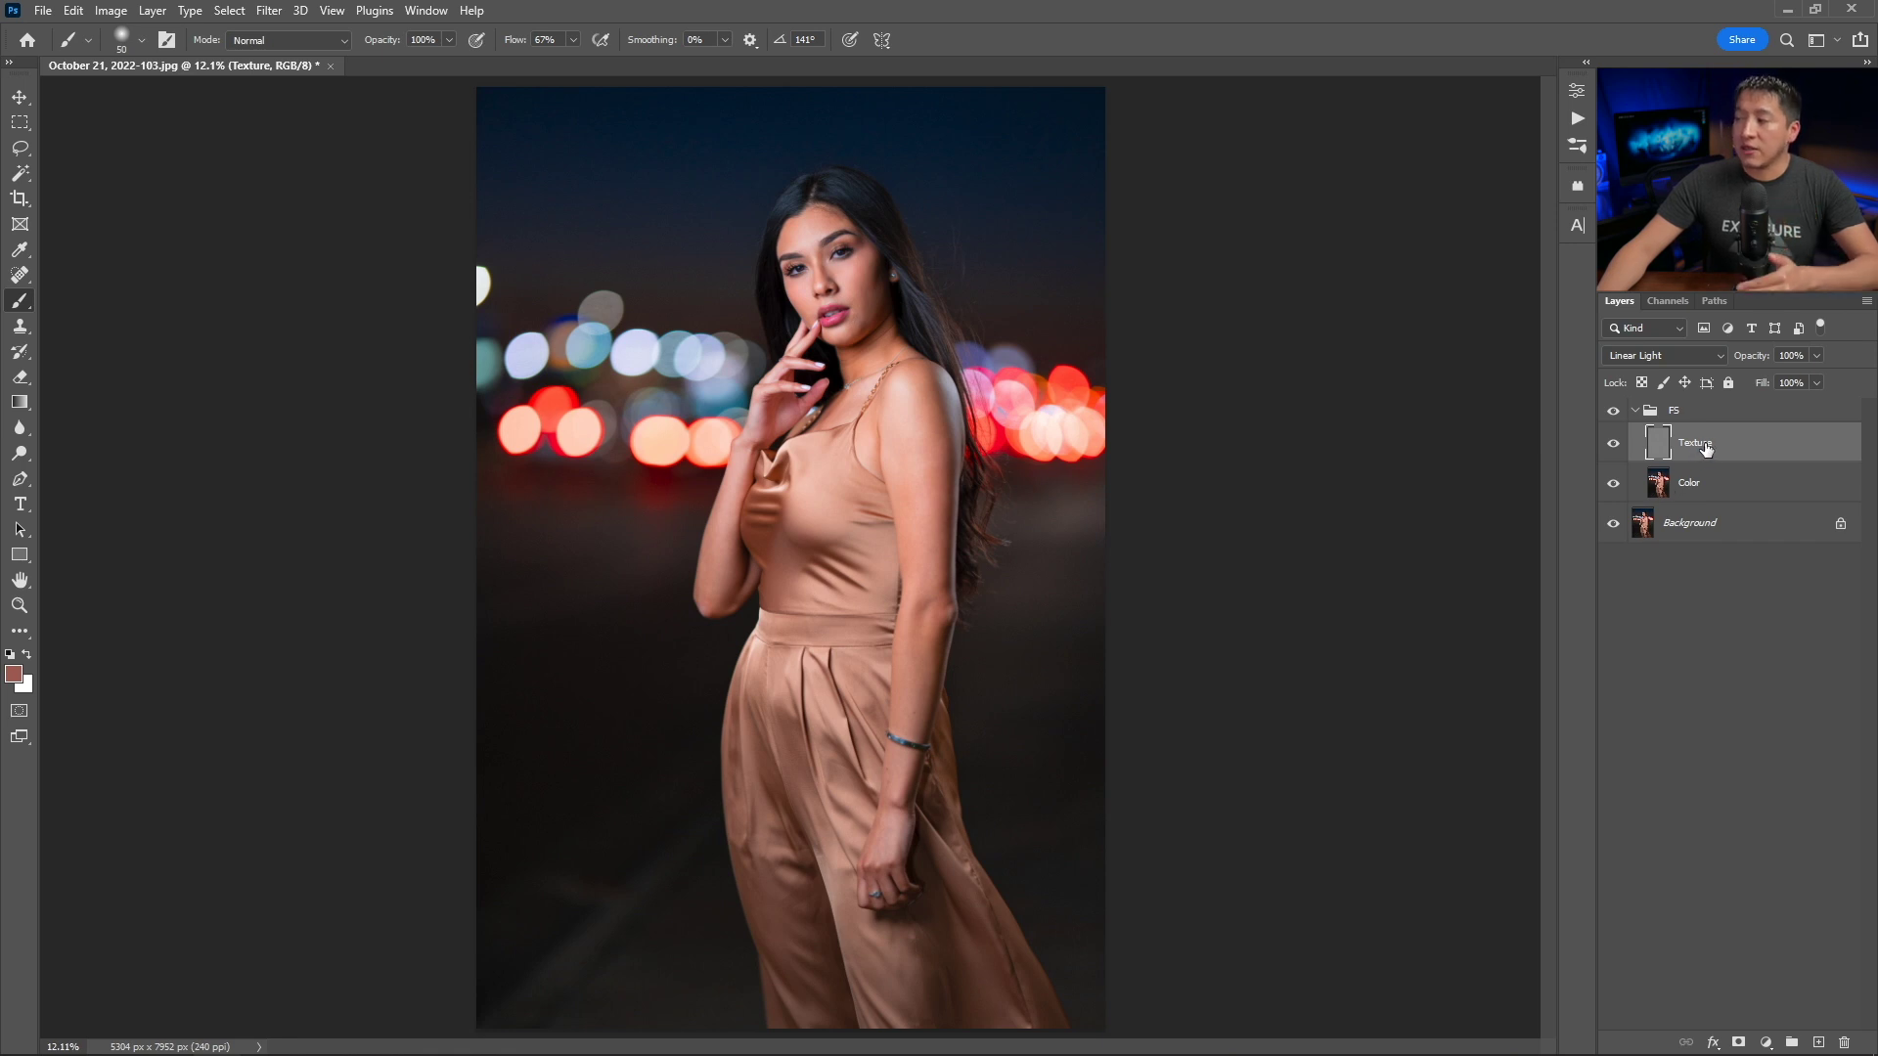
pyautogui.click(1671, 487)
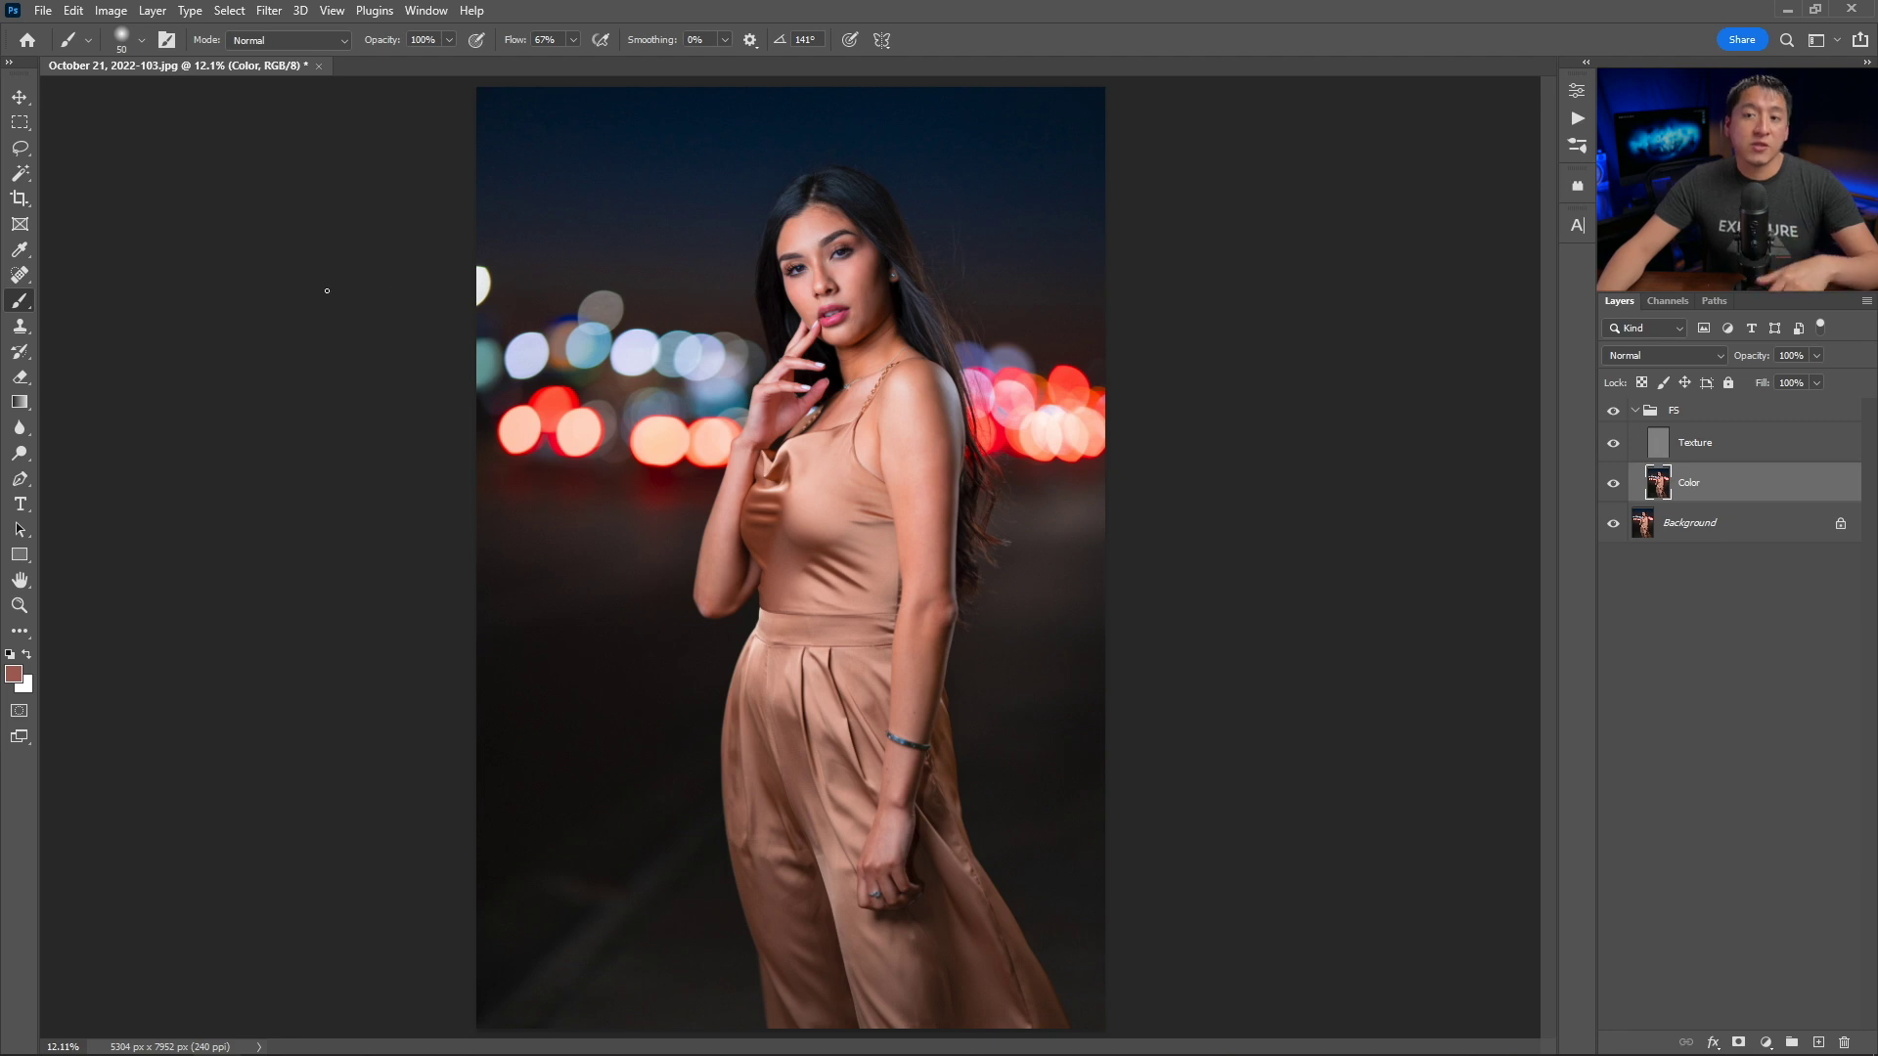
# Switch to the Mixer Brush, clean its loaded paint, and set its size to 250.
pyautogui.rightClick(23, 307)
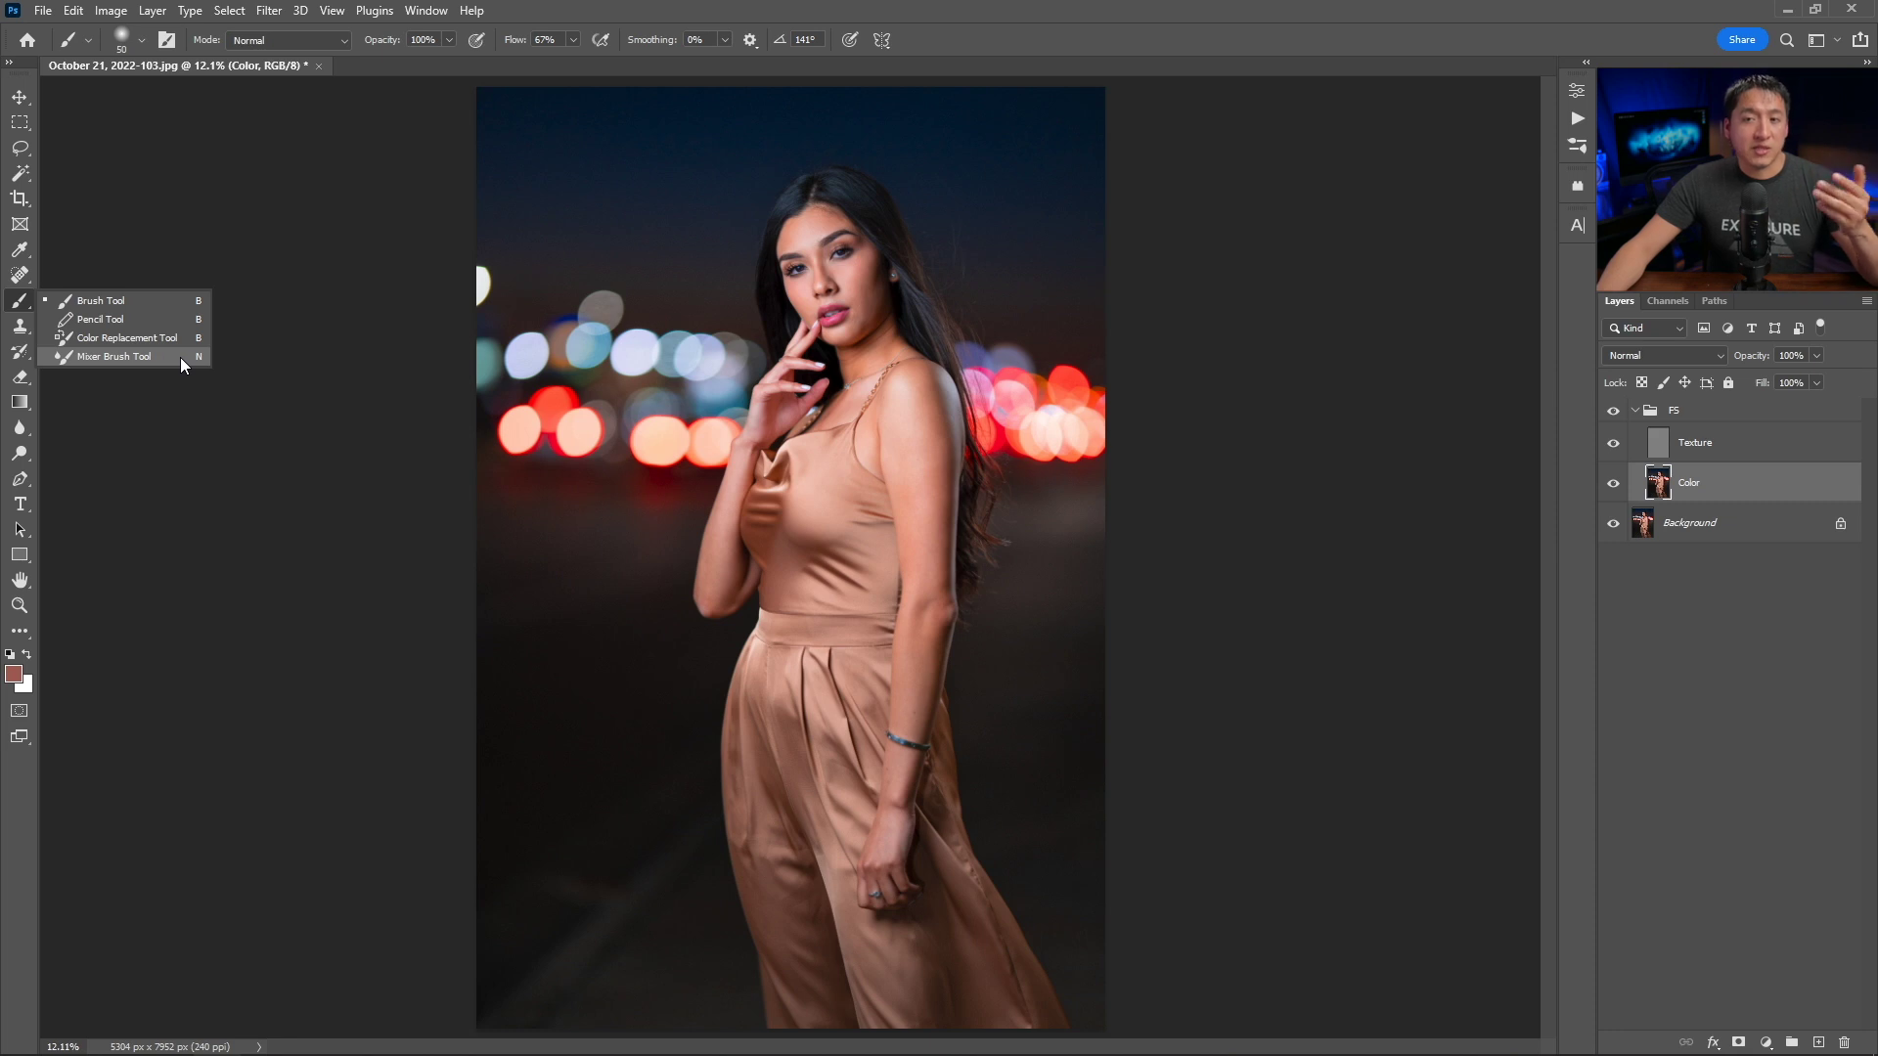
pyautogui.click(107, 357)
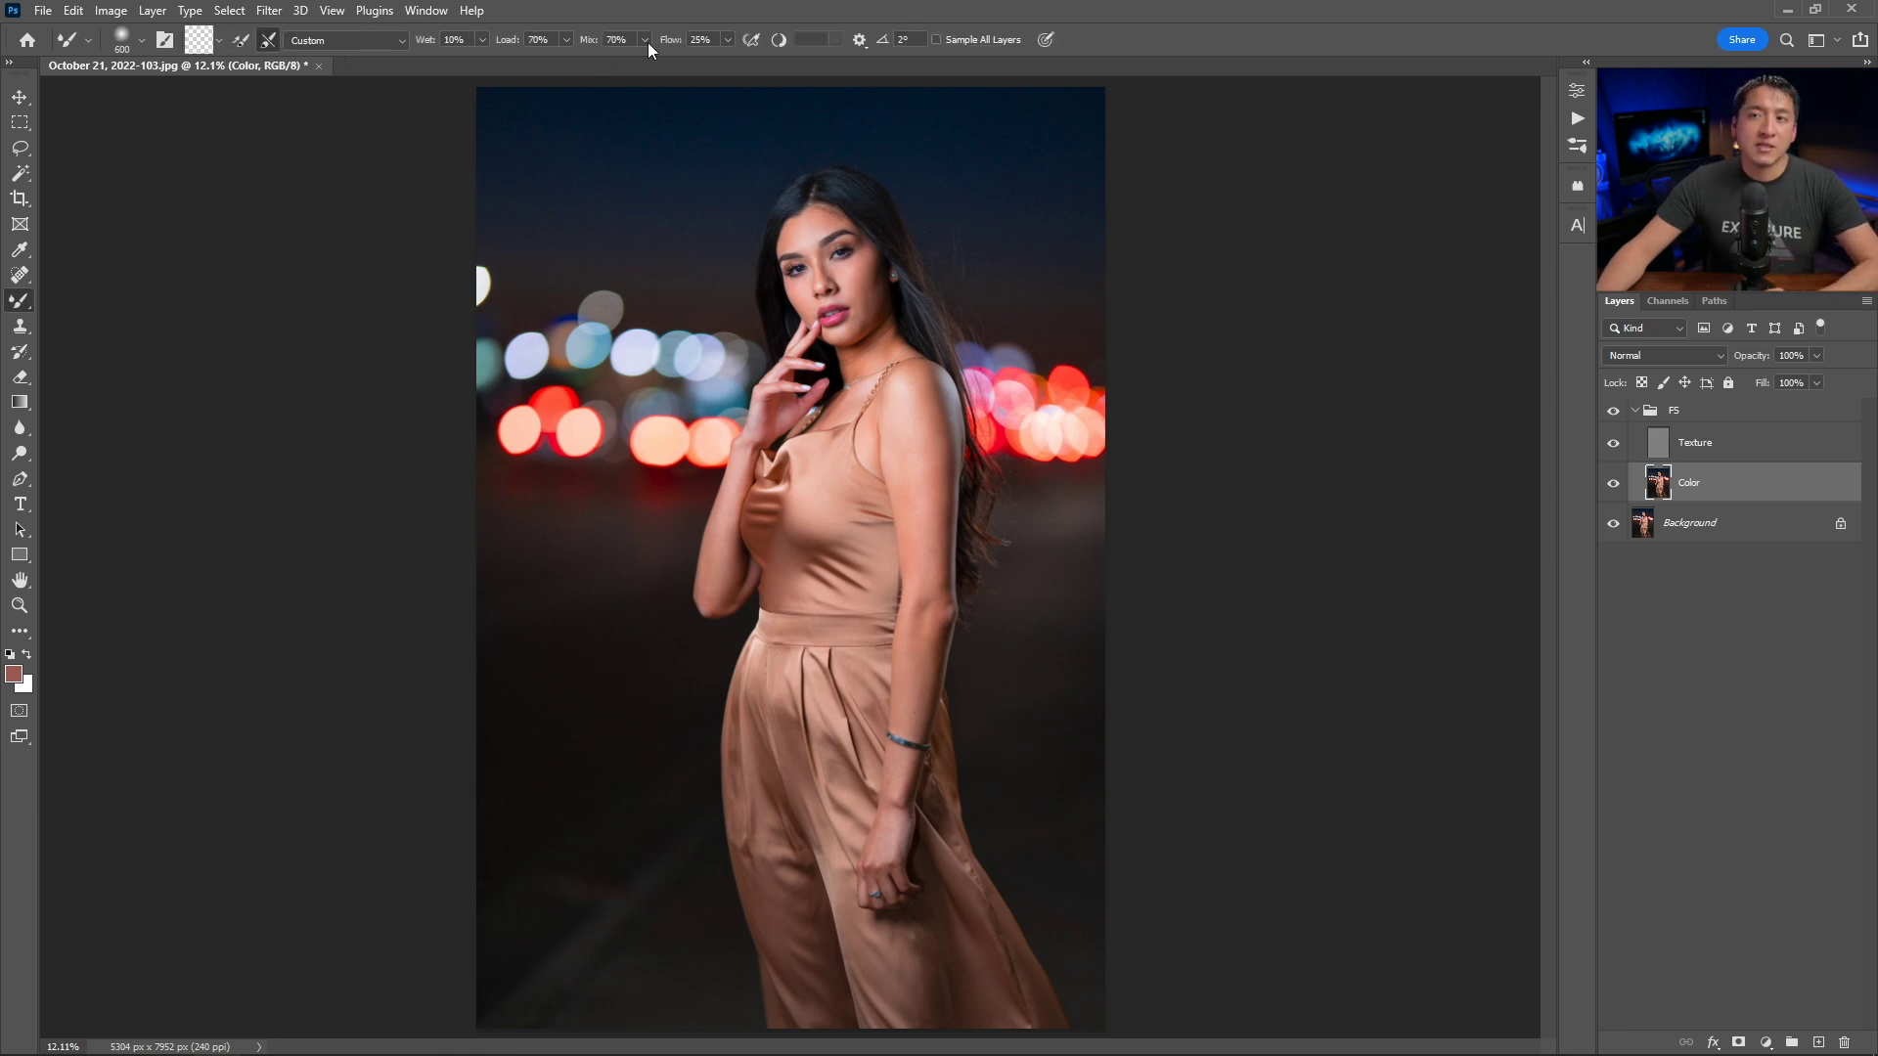
pyautogui.click(219, 43)
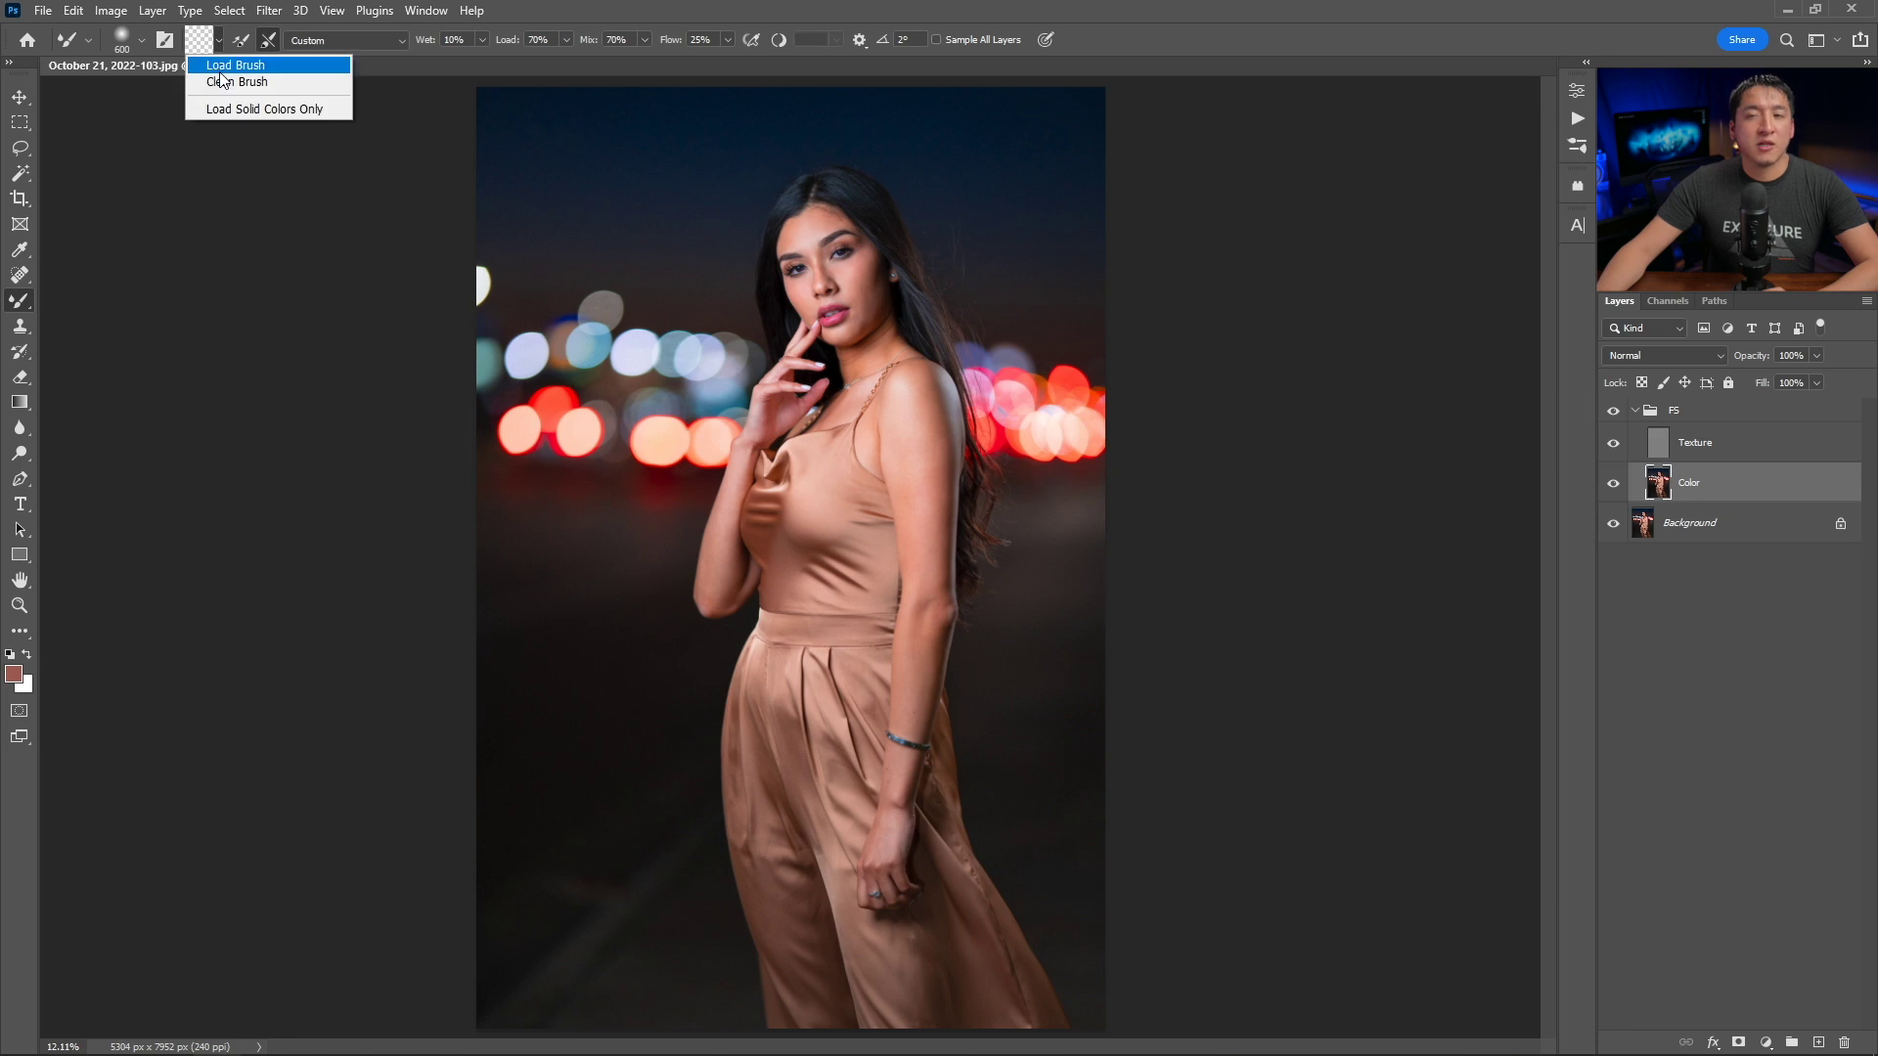
pyautogui.click(219, 62)
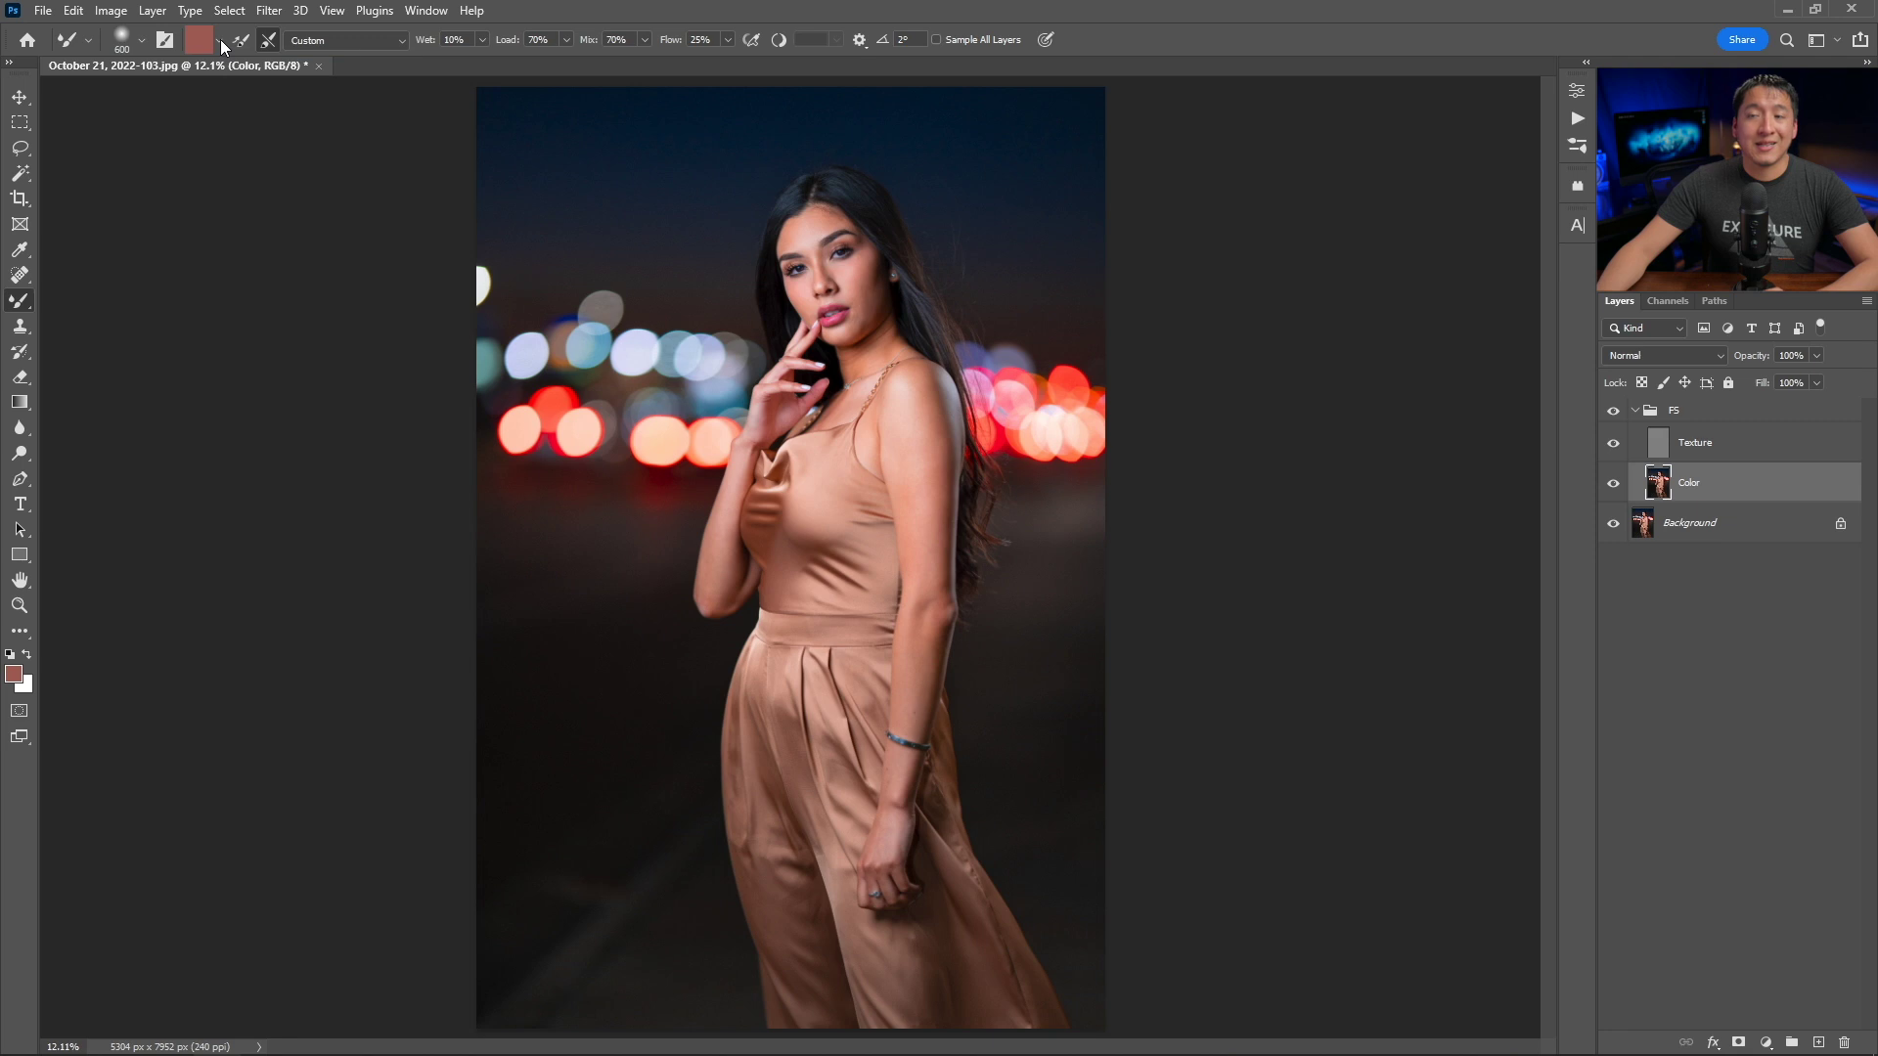
pyautogui.click(219, 41)
pyautogui.click(236, 82)
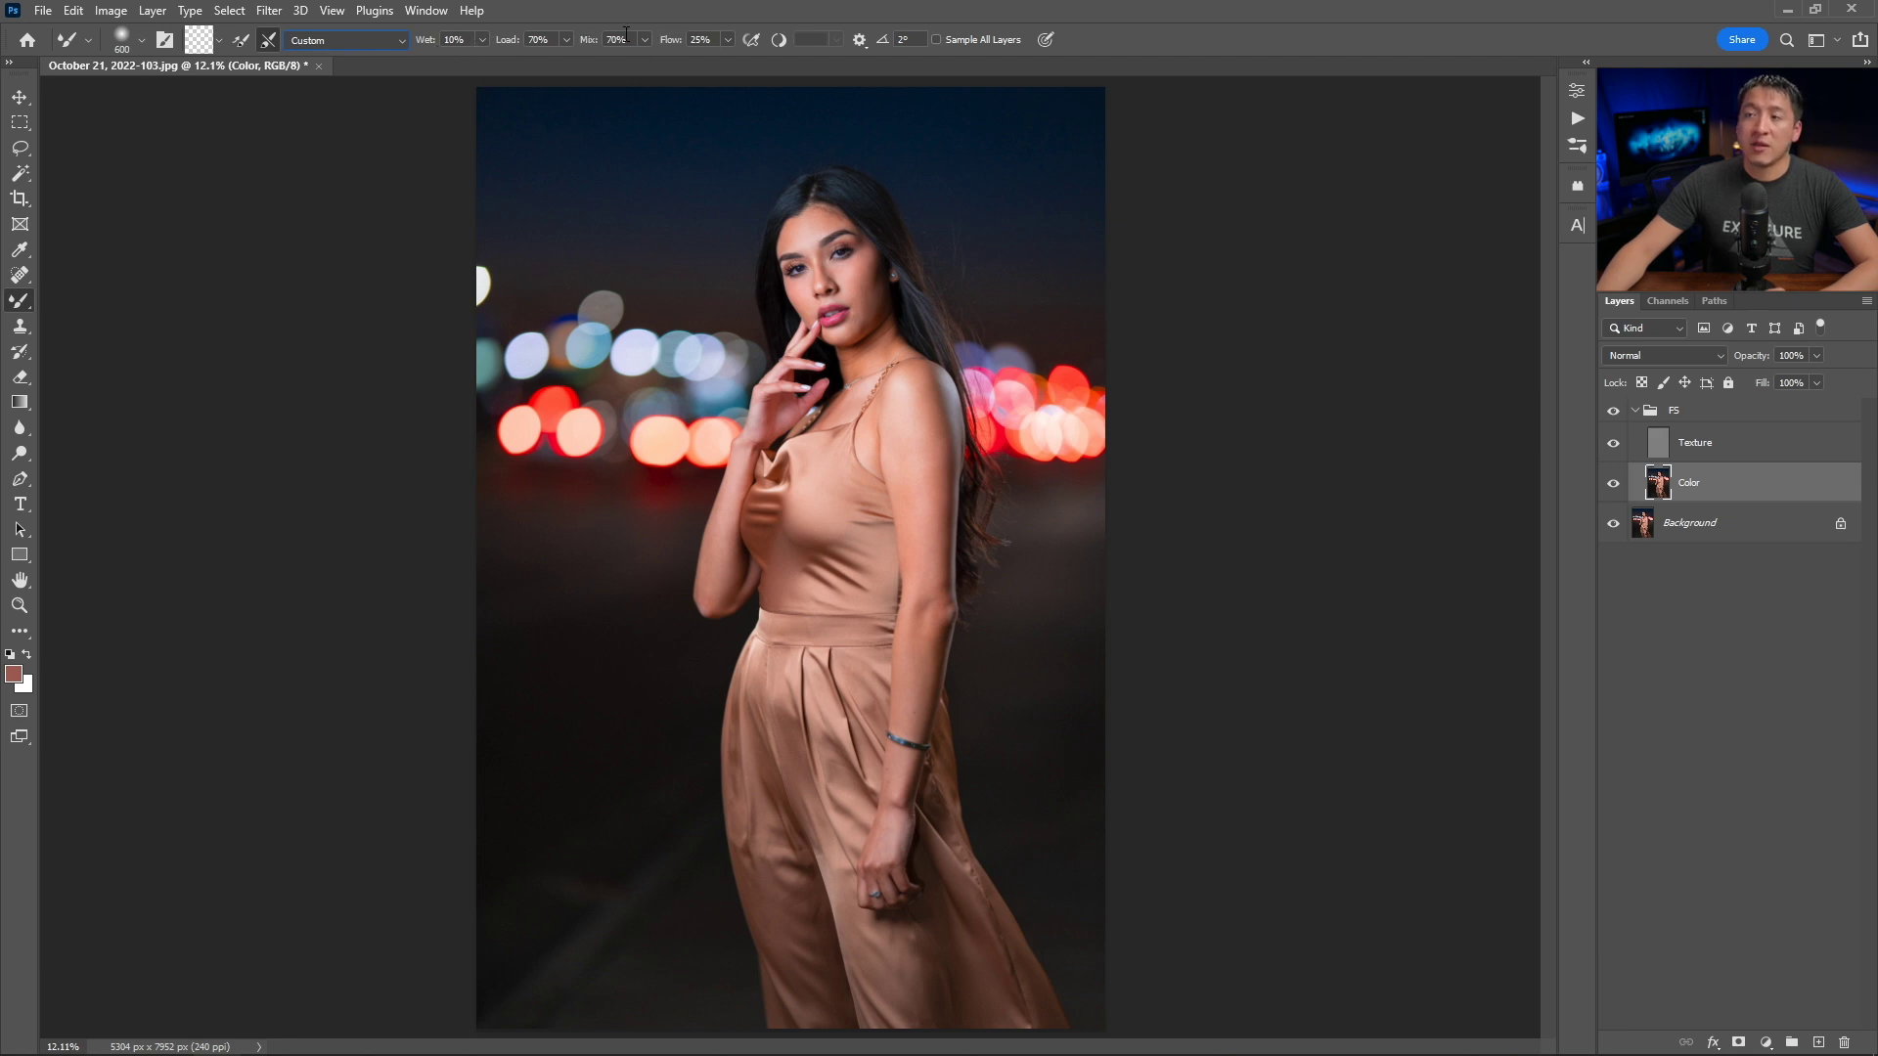
pyautogui.press('[')
pyautogui.press('[')
pyautogui.press('[')
pyautogui.press('[')
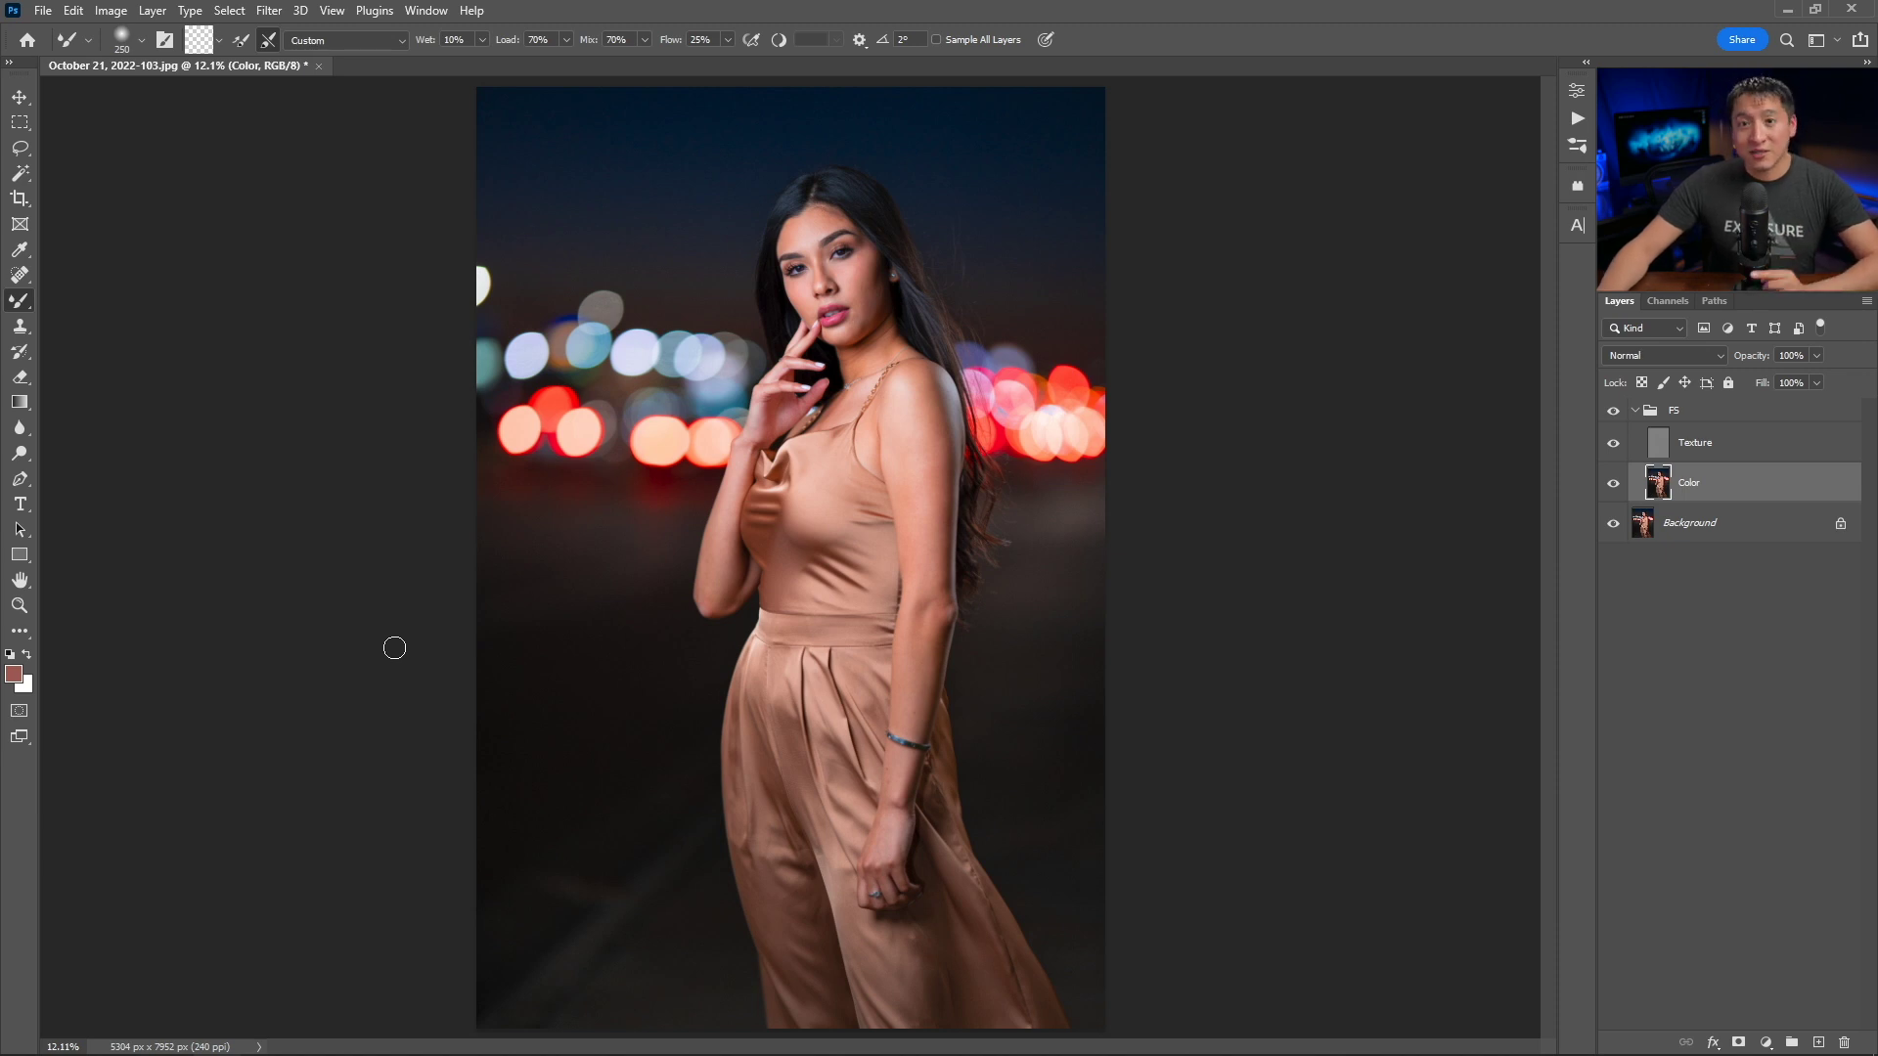
# Zoom to 50% on the pleats and blend their tones with a 175-pixel Mixer Brush.
pyautogui.hotkey('ctrl', '+')
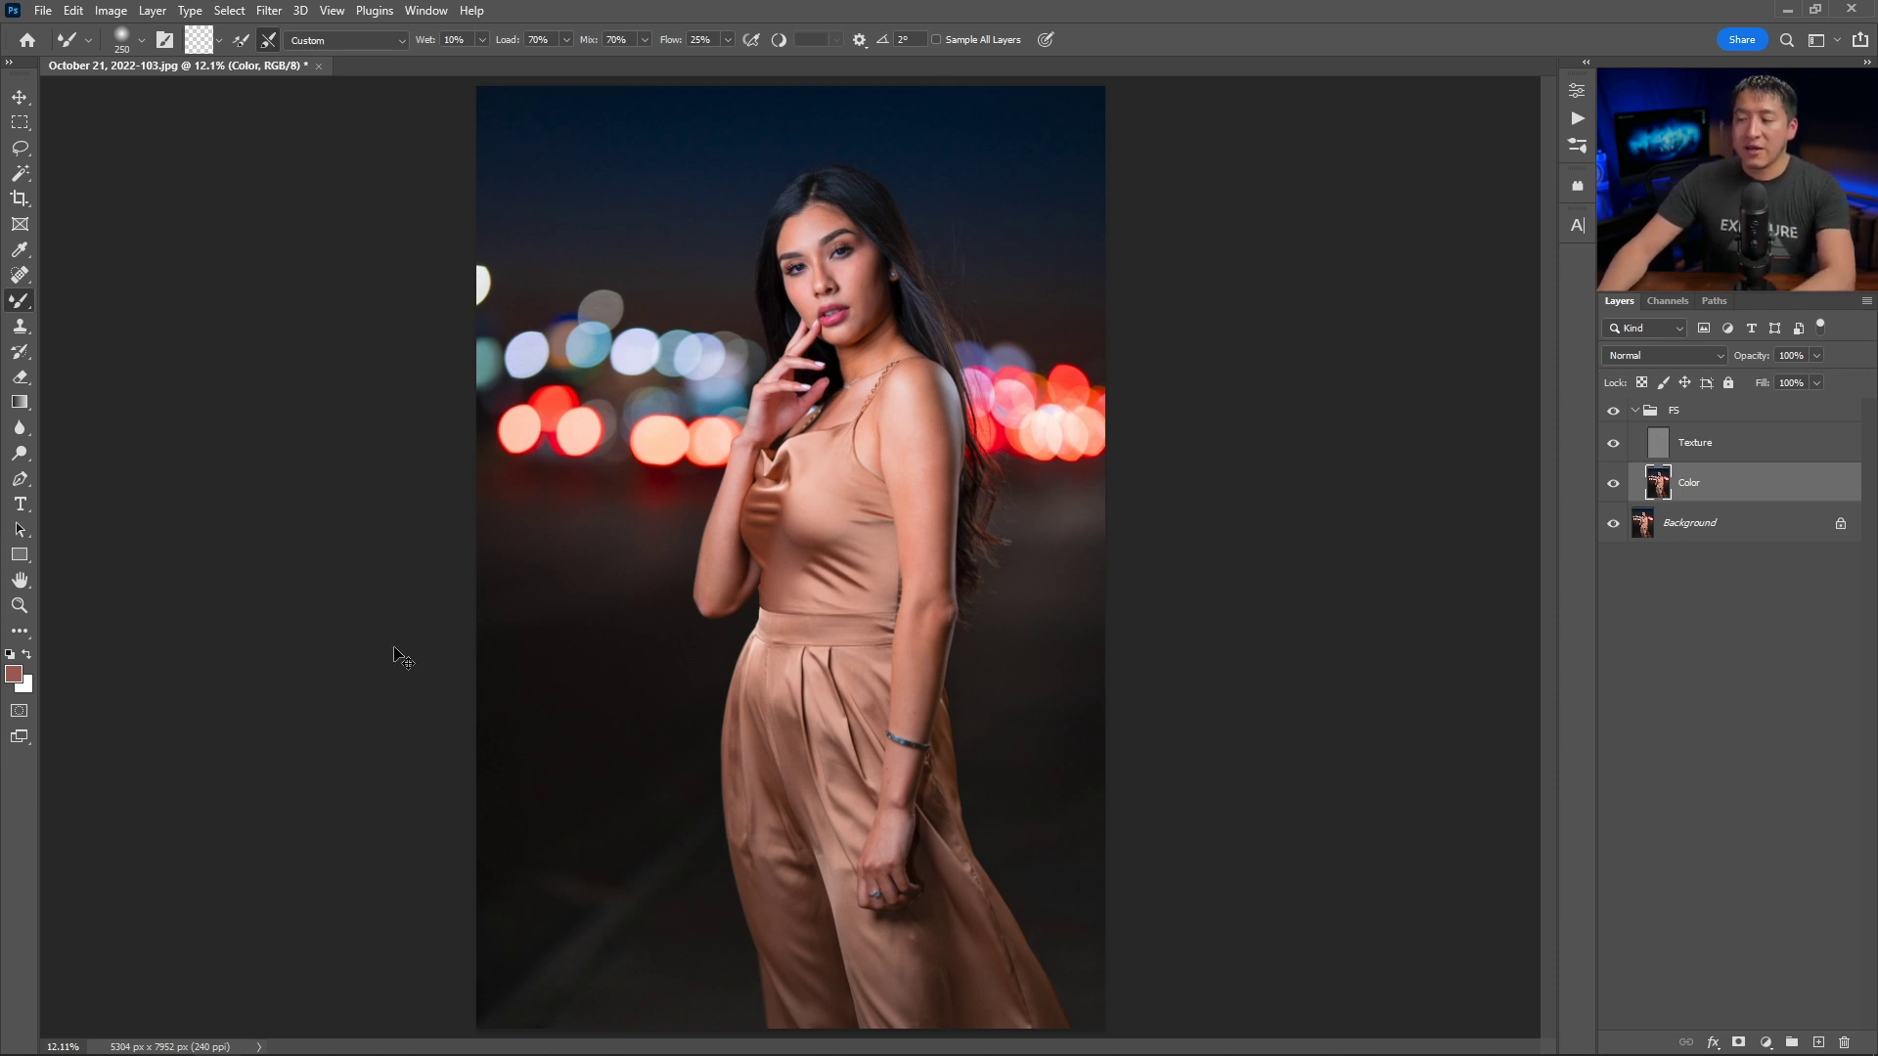
pyautogui.hotkey('ctrl', '+')
pyautogui.hotkey('ctrl', '+')
pyautogui.hotkey('ctrl', '+')
pyautogui.hotkey('ctrl', '+')
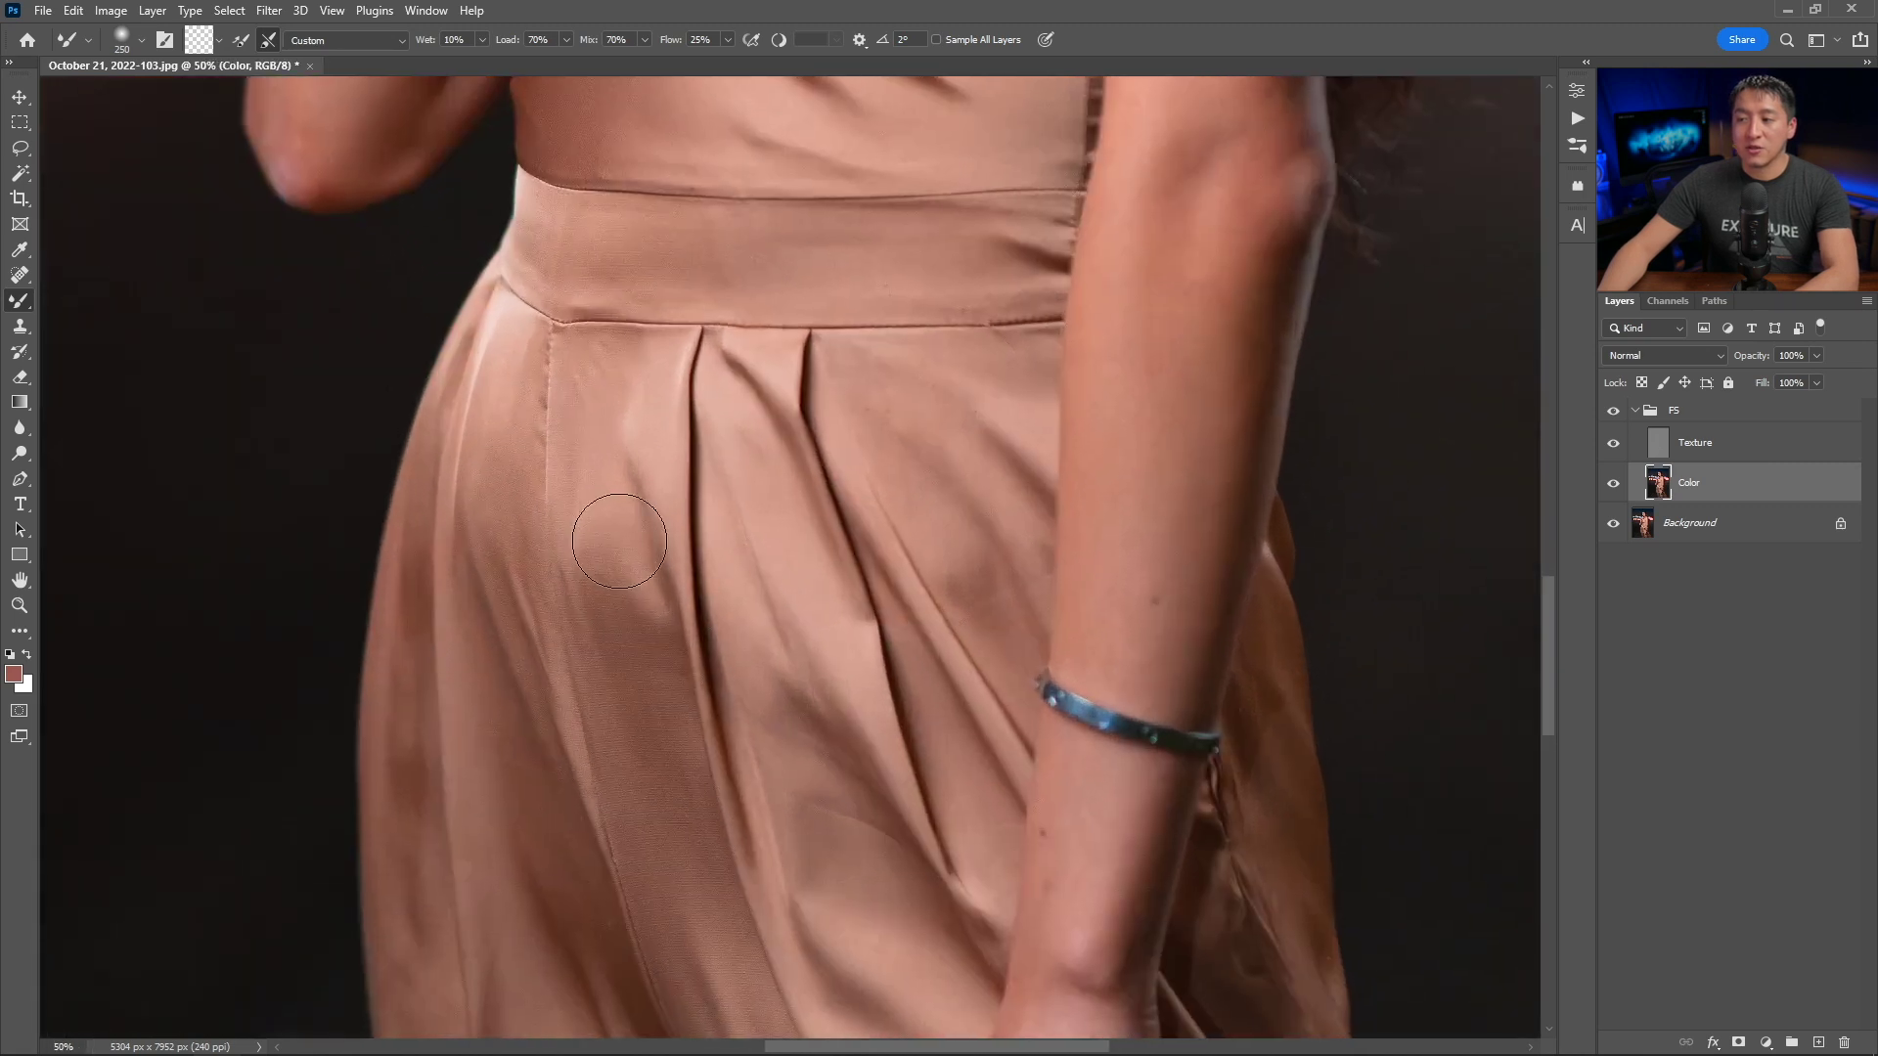
pyautogui.scroll(-2, 738, 435)
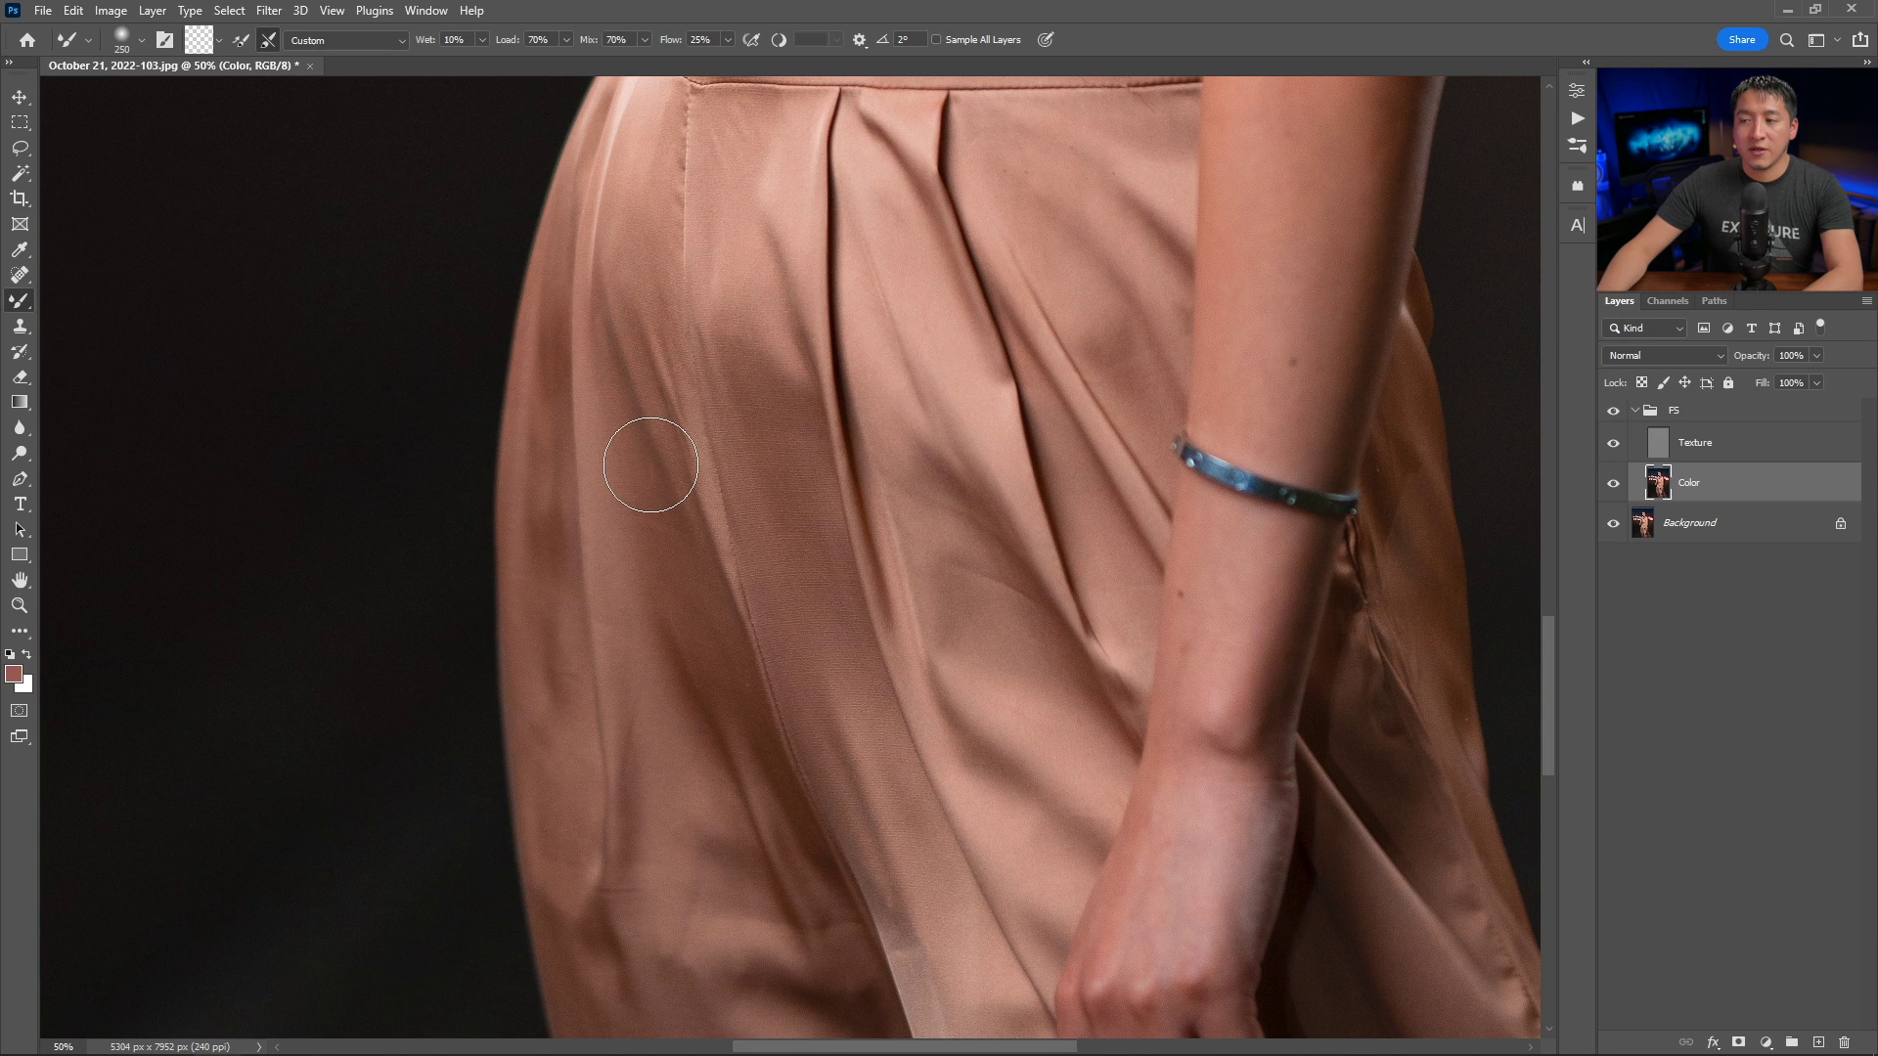
pyautogui.press(']')
pyautogui.press(']')
pyautogui.press(']')
pyautogui.press(']')
pyautogui.press('[')
pyautogui.press('[')
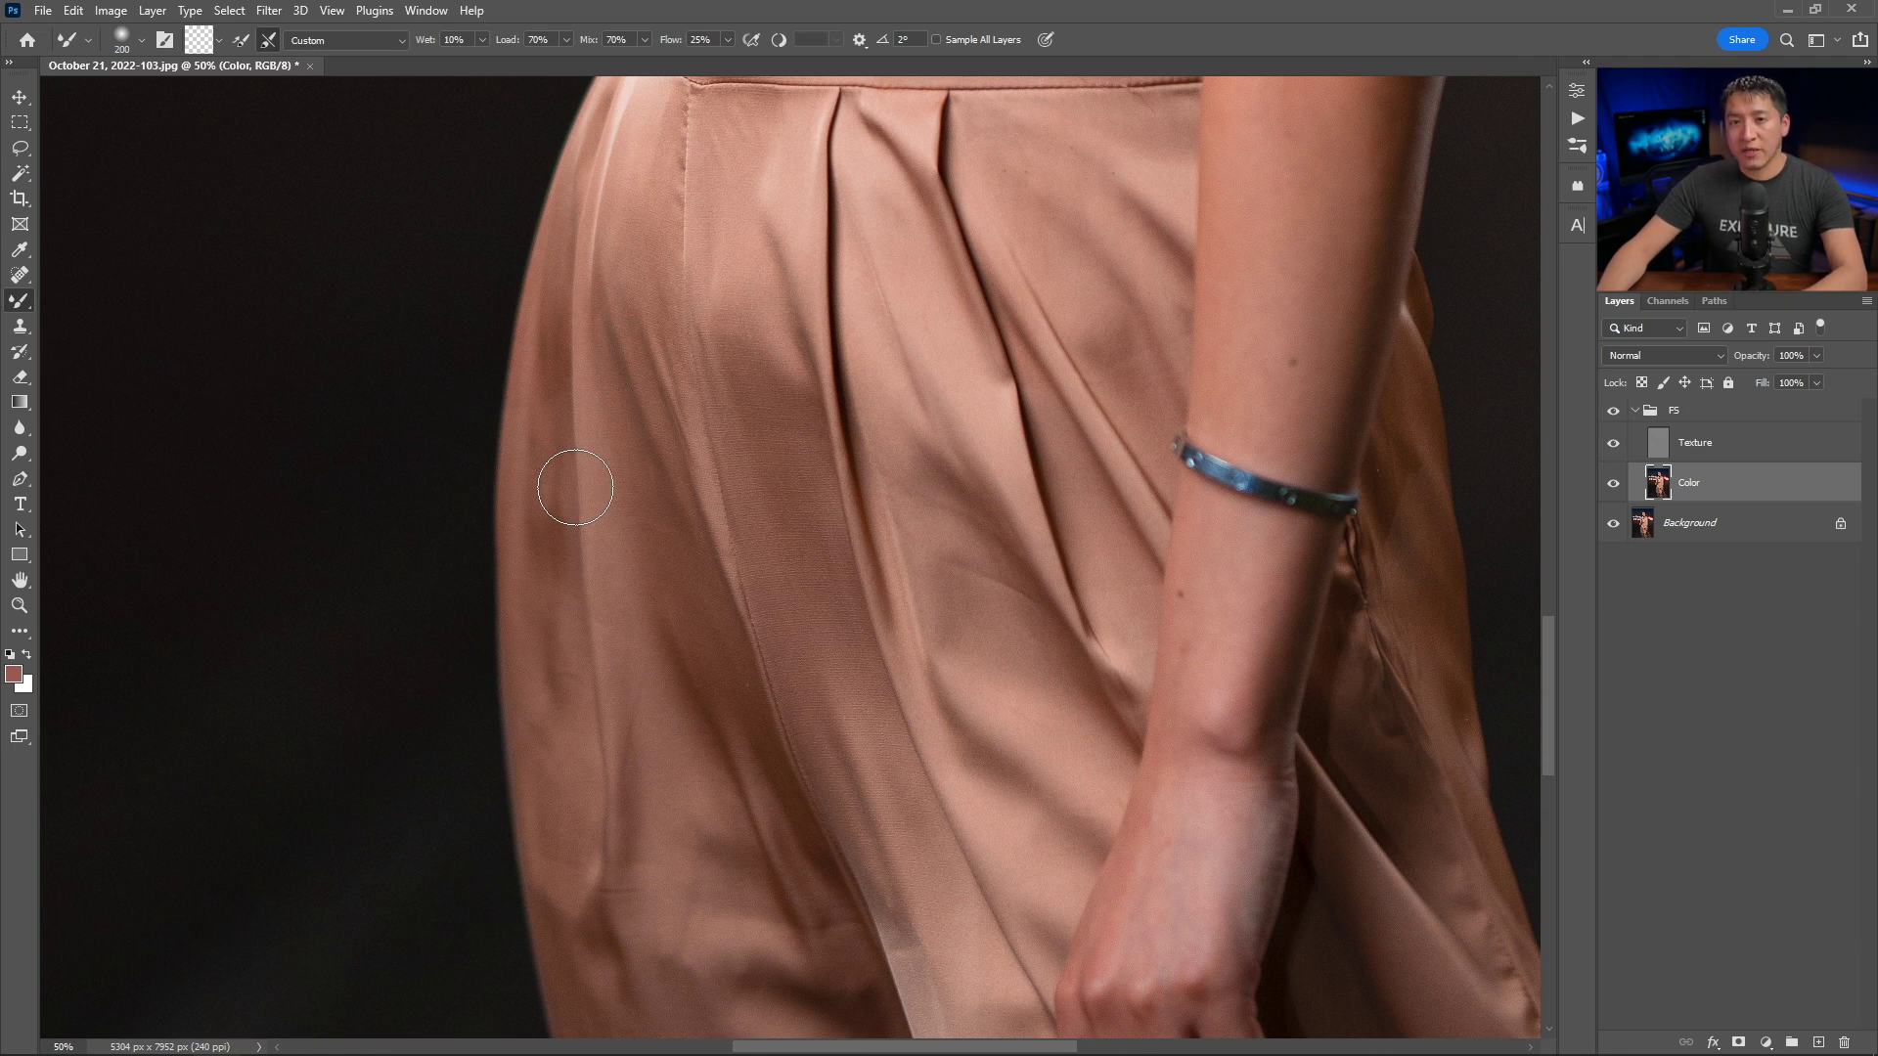
pyautogui.press('[')
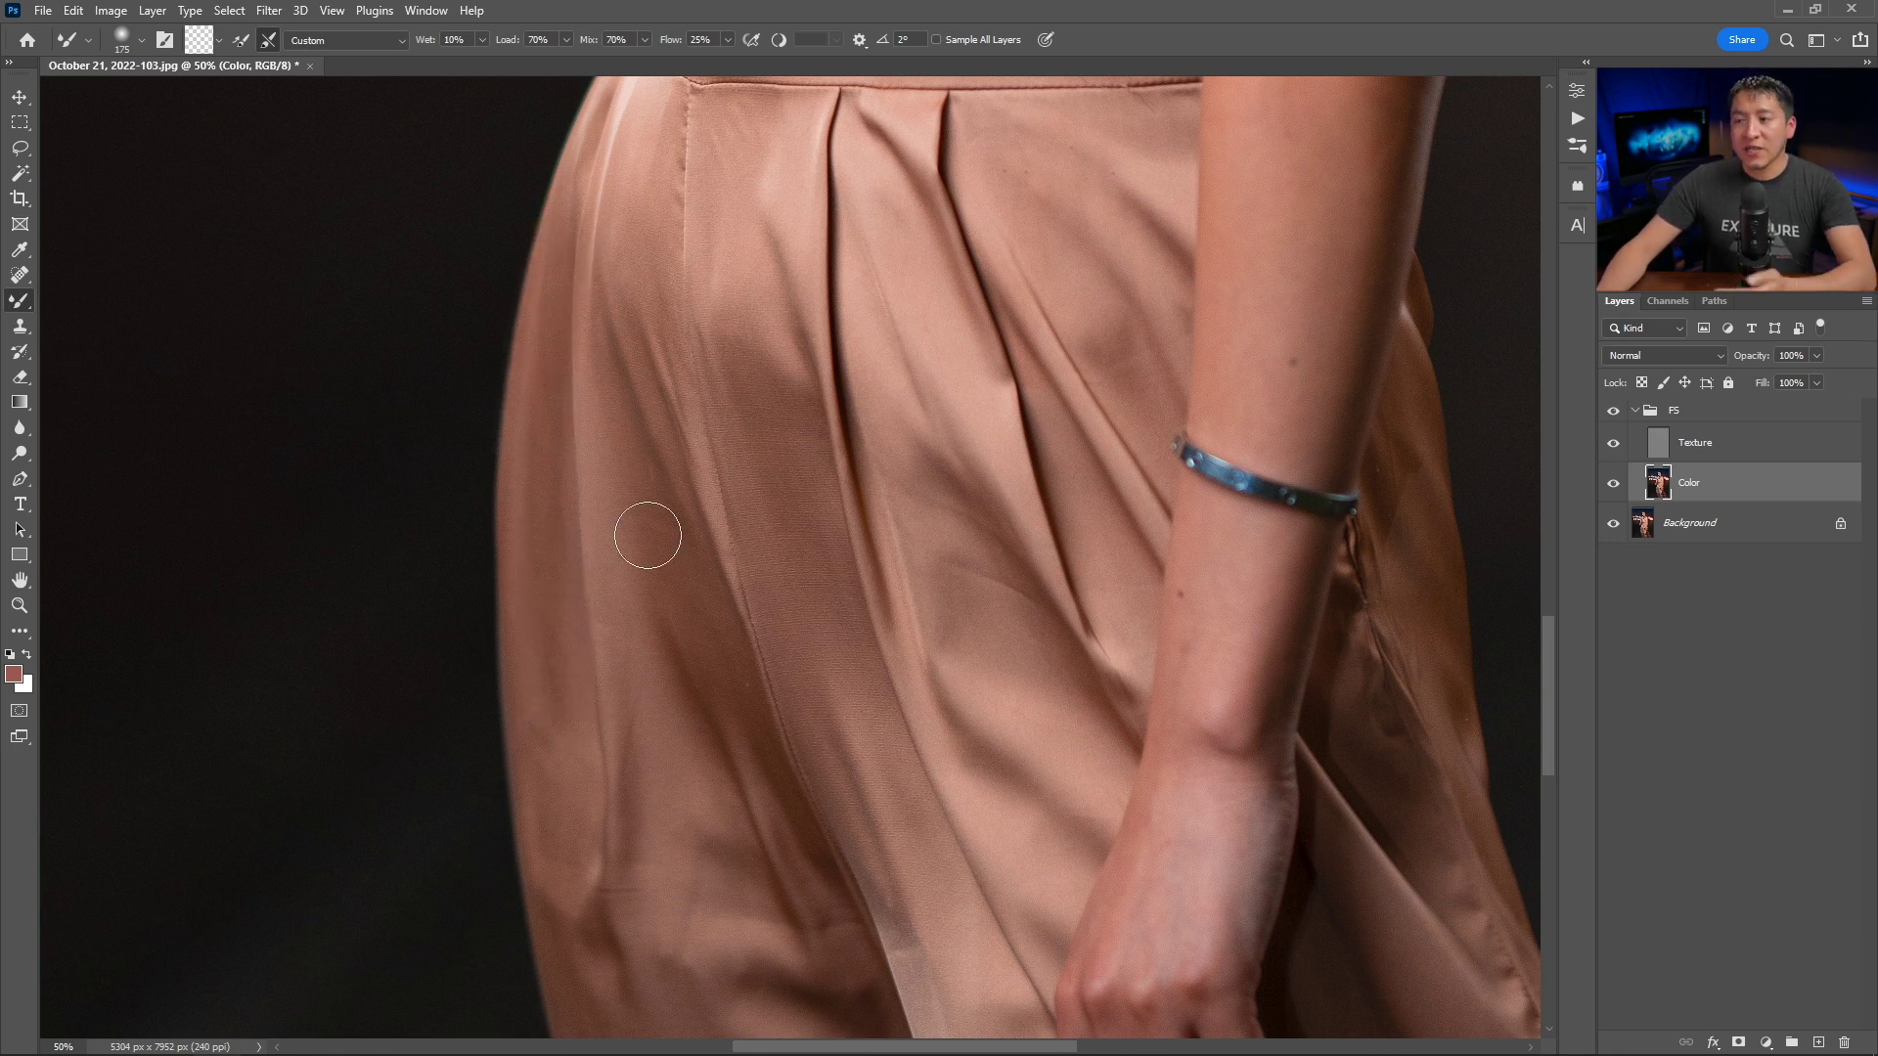
# Compare before and after by toggling the FS group, then smooth the hip at brush size 200.
pyautogui.click(1614, 413)
pyautogui.click(1614, 411)
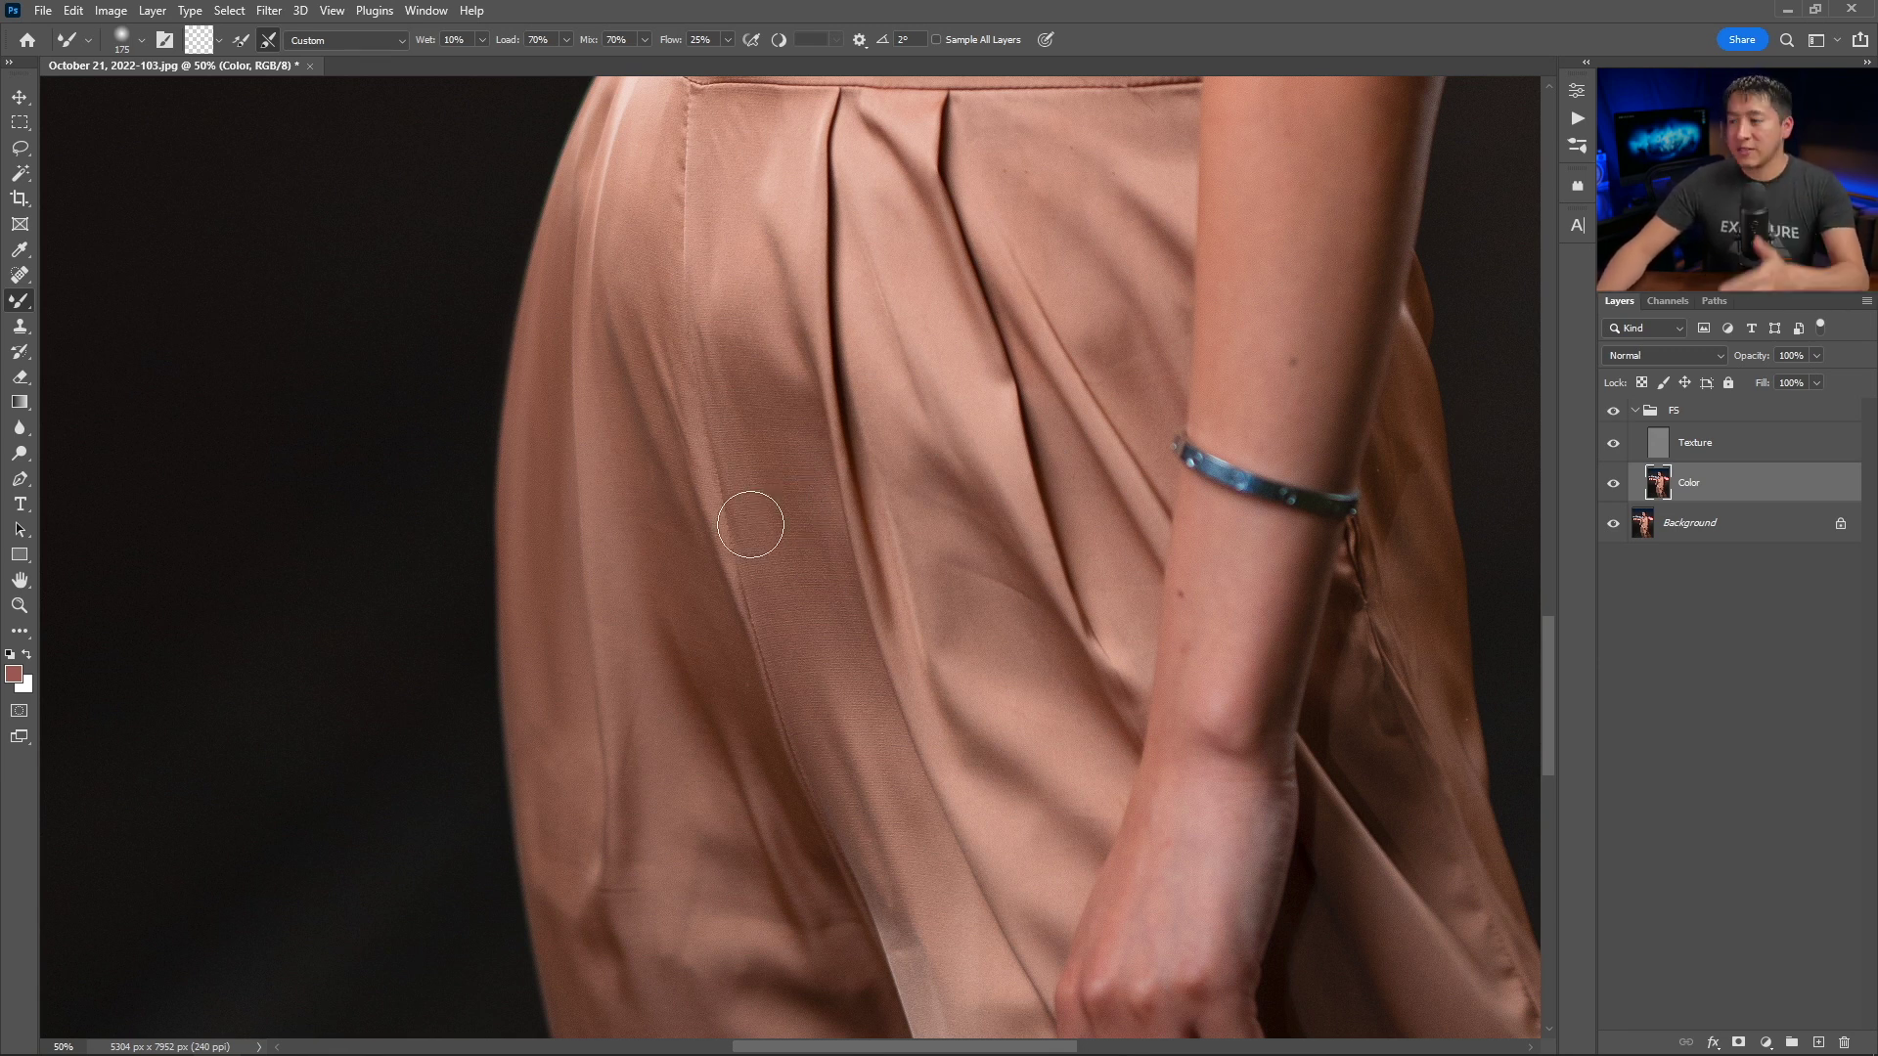
pyautogui.scroll(-5, 750, 526)
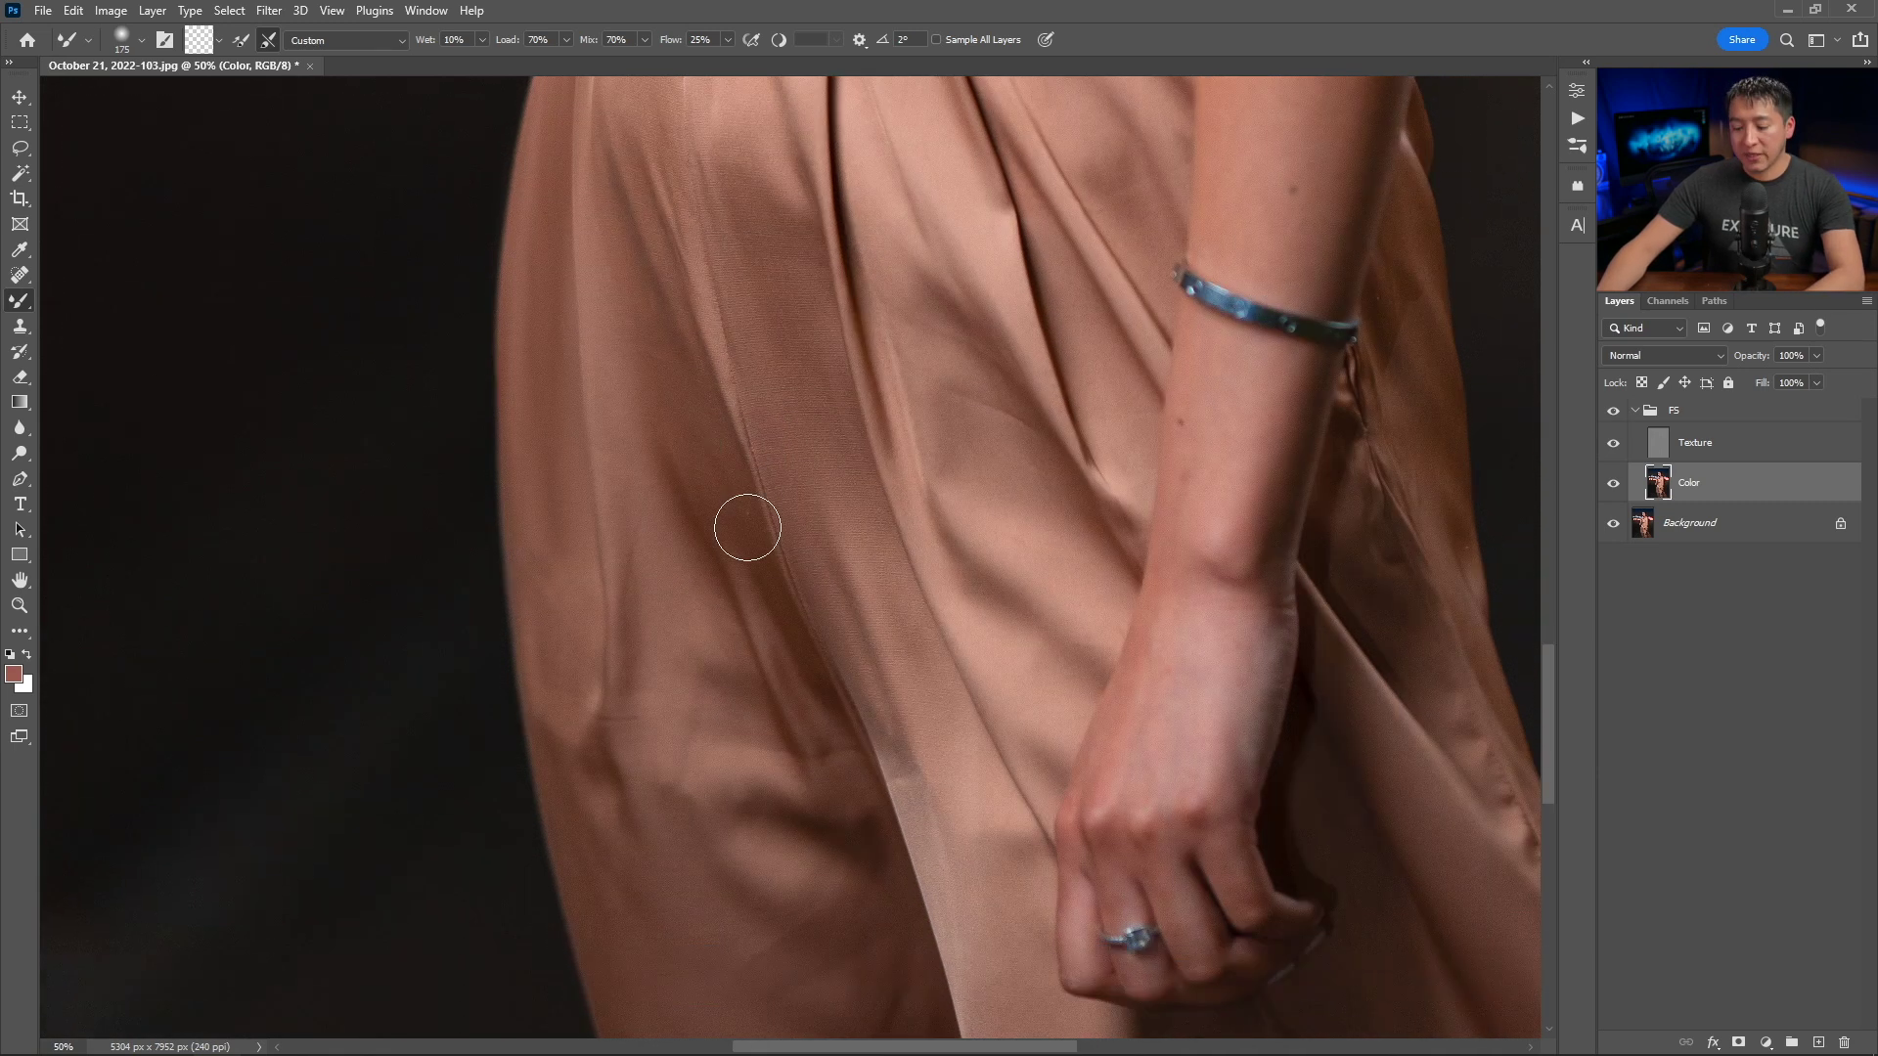
pyautogui.press(']')
pyautogui.press(']')
pyautogui.press(']')
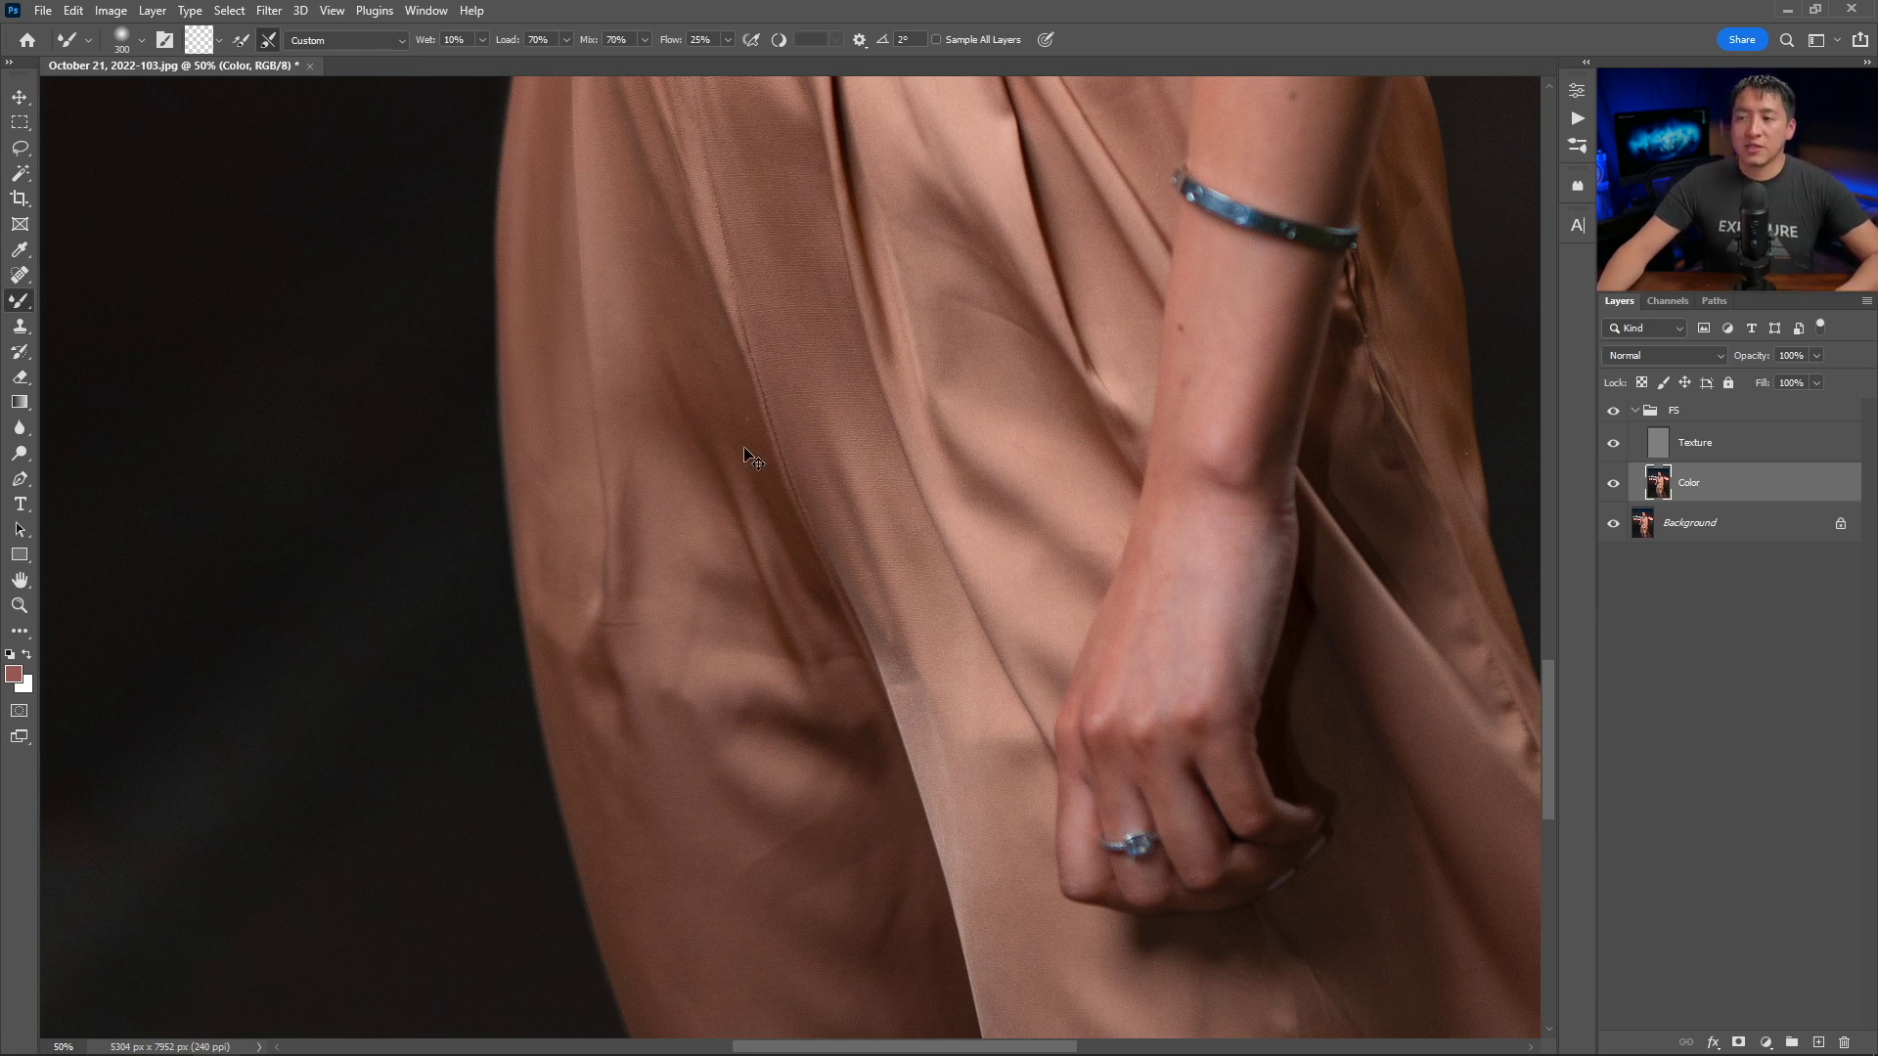
pyautogui.scroll(-2, 753, 459)
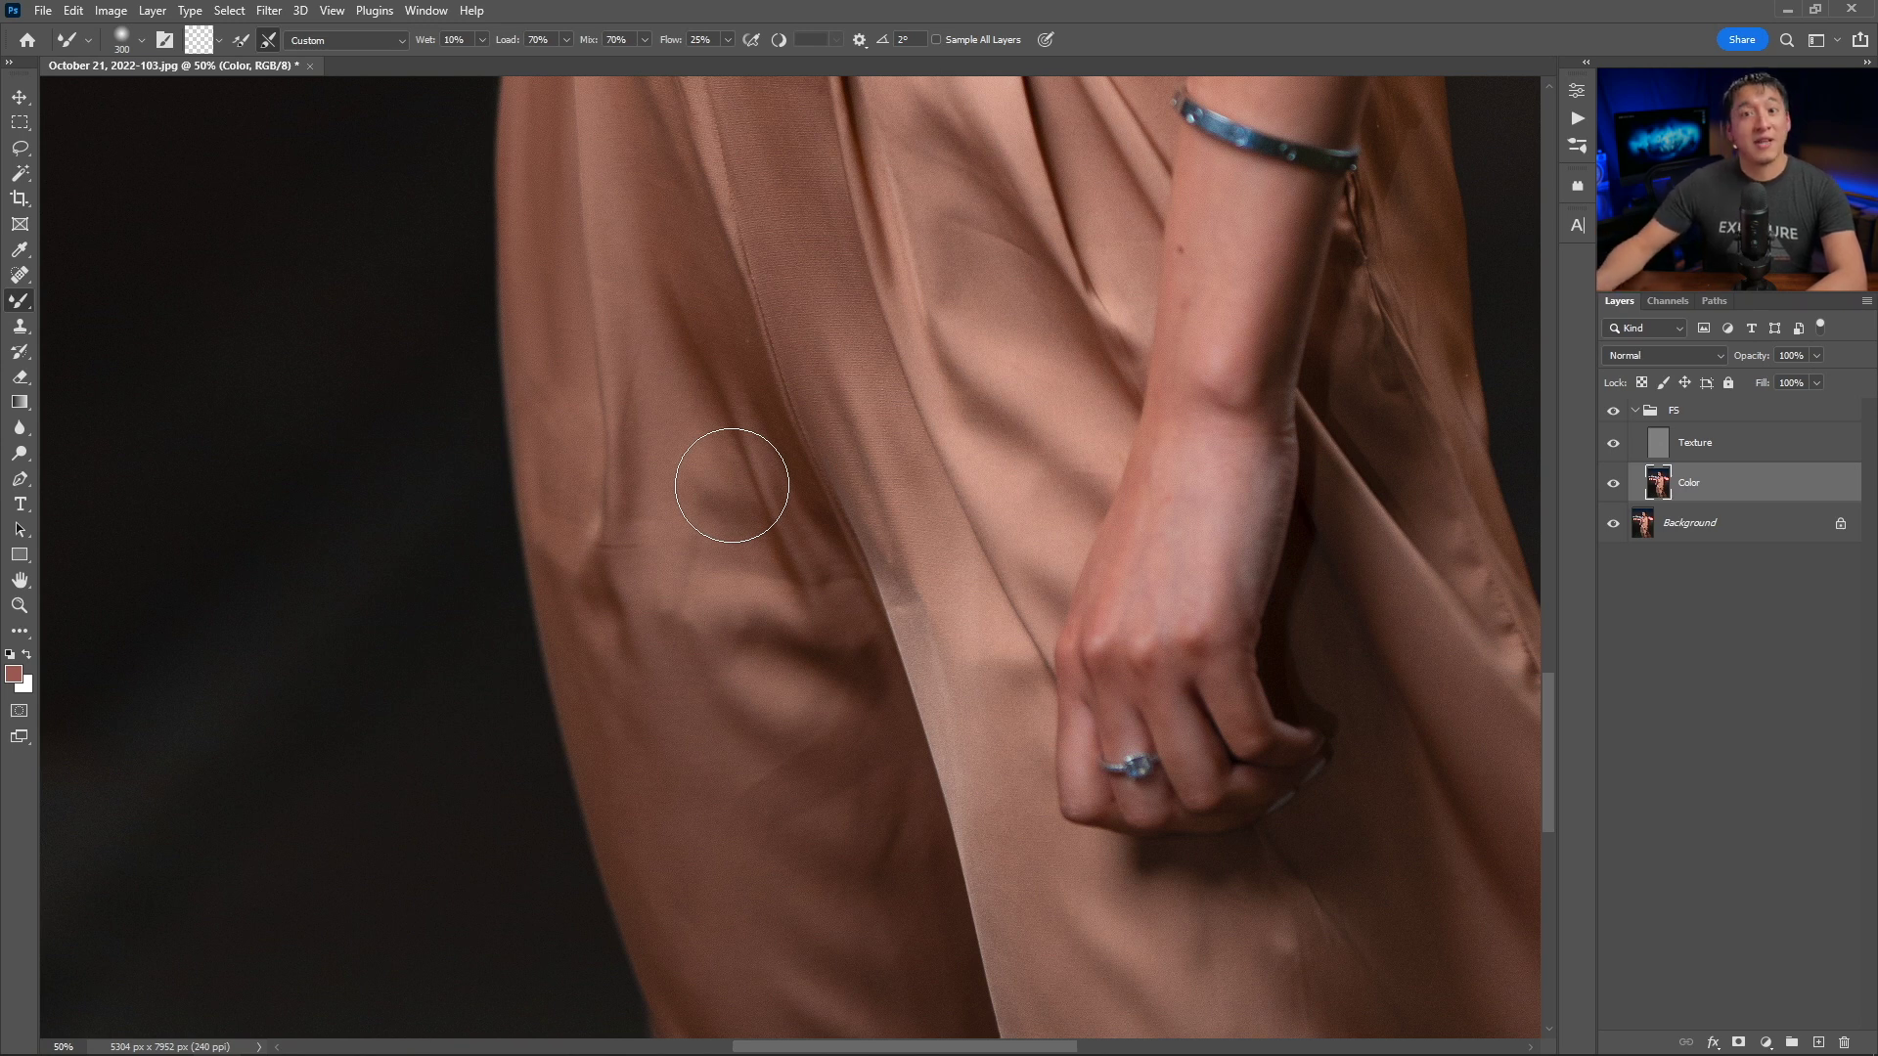
# Smooth the lower-leg crease and dark shadow streak, varying the brush between 200 and 500.
pyautogui.press('[')
pyautogui.press('[')
pyautogui.moveTo(684, 489)
pyautogui.mouseDown()
pyautogui.moveTo(717, 424)
pyautogui.moveTo(685, 607)
pyautogui.mouseUp()
pyautogui.scroll(-3, 633, 717)
pyautogui.press(']')
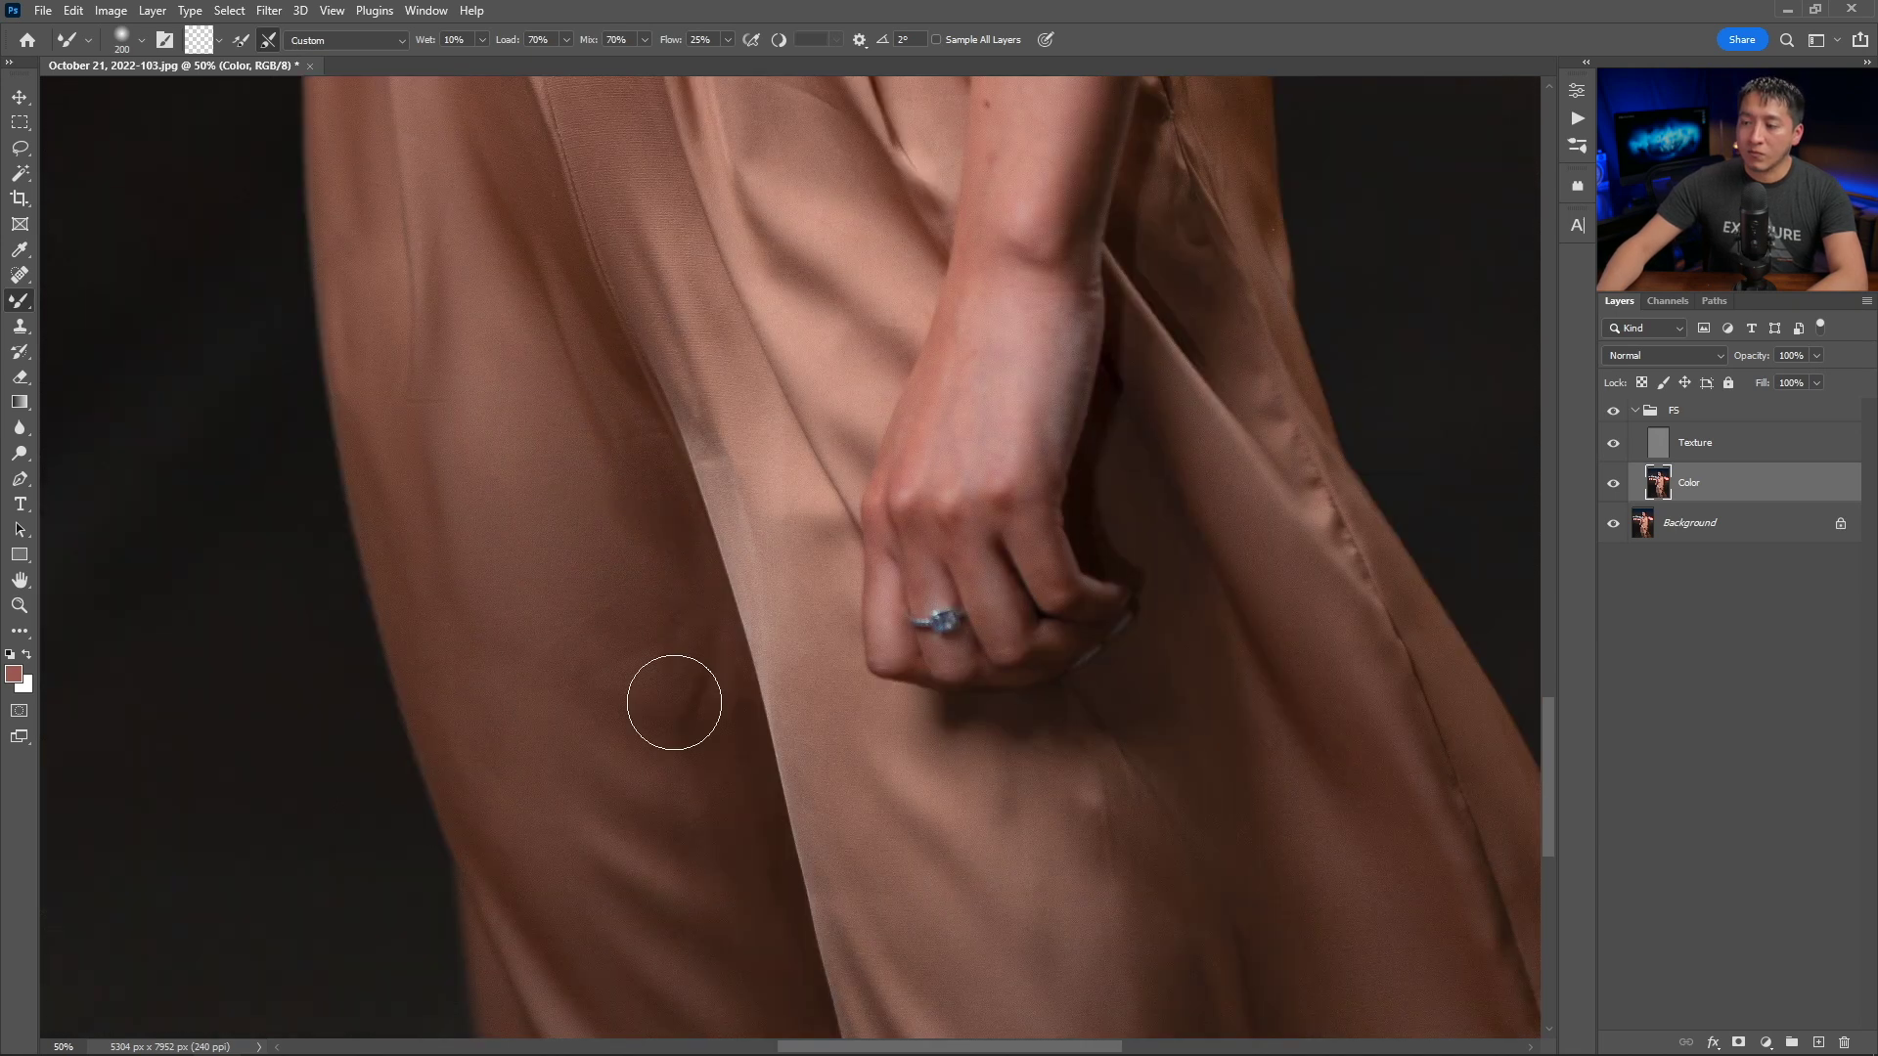
pyautogui.scroll(-5, 675, 696)
pyautogui.hscroll(3, 425, 498)
pyautogui.scroll(-1, 425, 498)
pyautogui.press(']')
pyautogui.press(']')
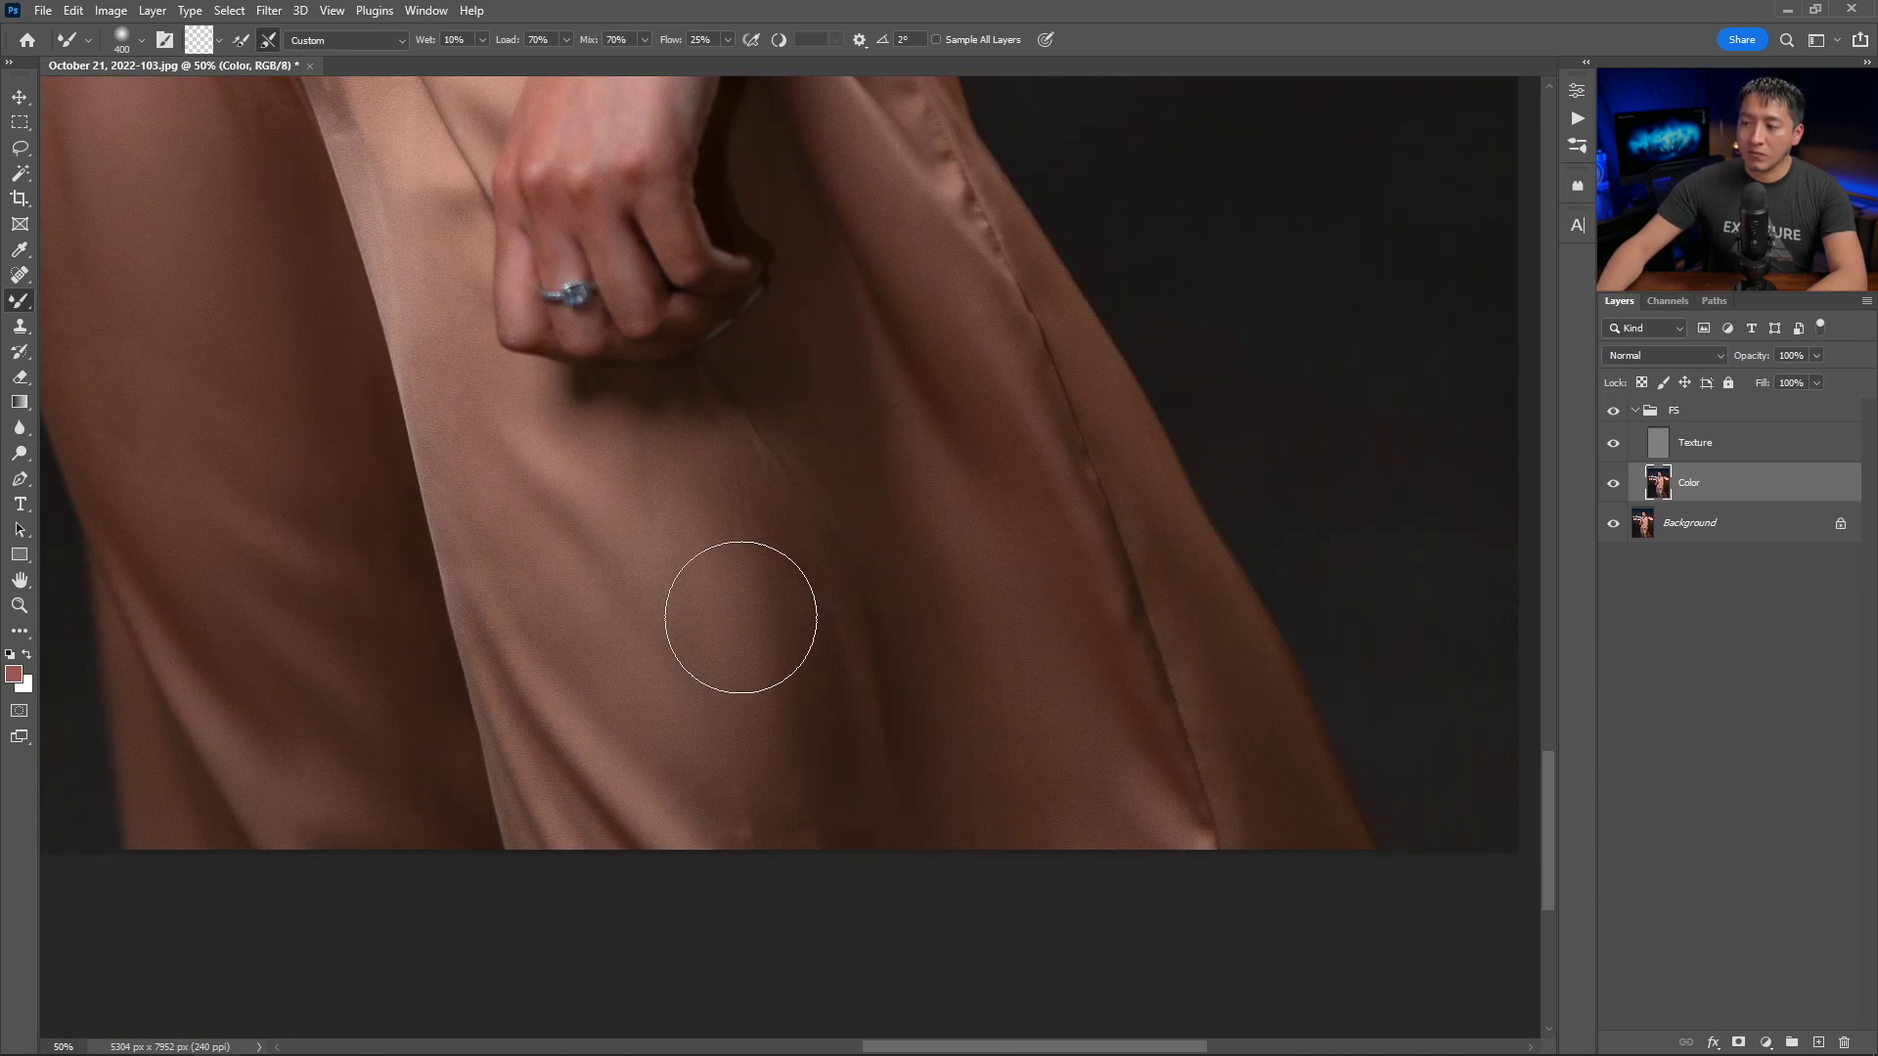
pyautogui.scroll(5, 1129, 752)
pyautogui.hscroll(-3, 1128, 752)
pyautogui.press('[')
pyautogui.press('[')
pyautogui.press('[')
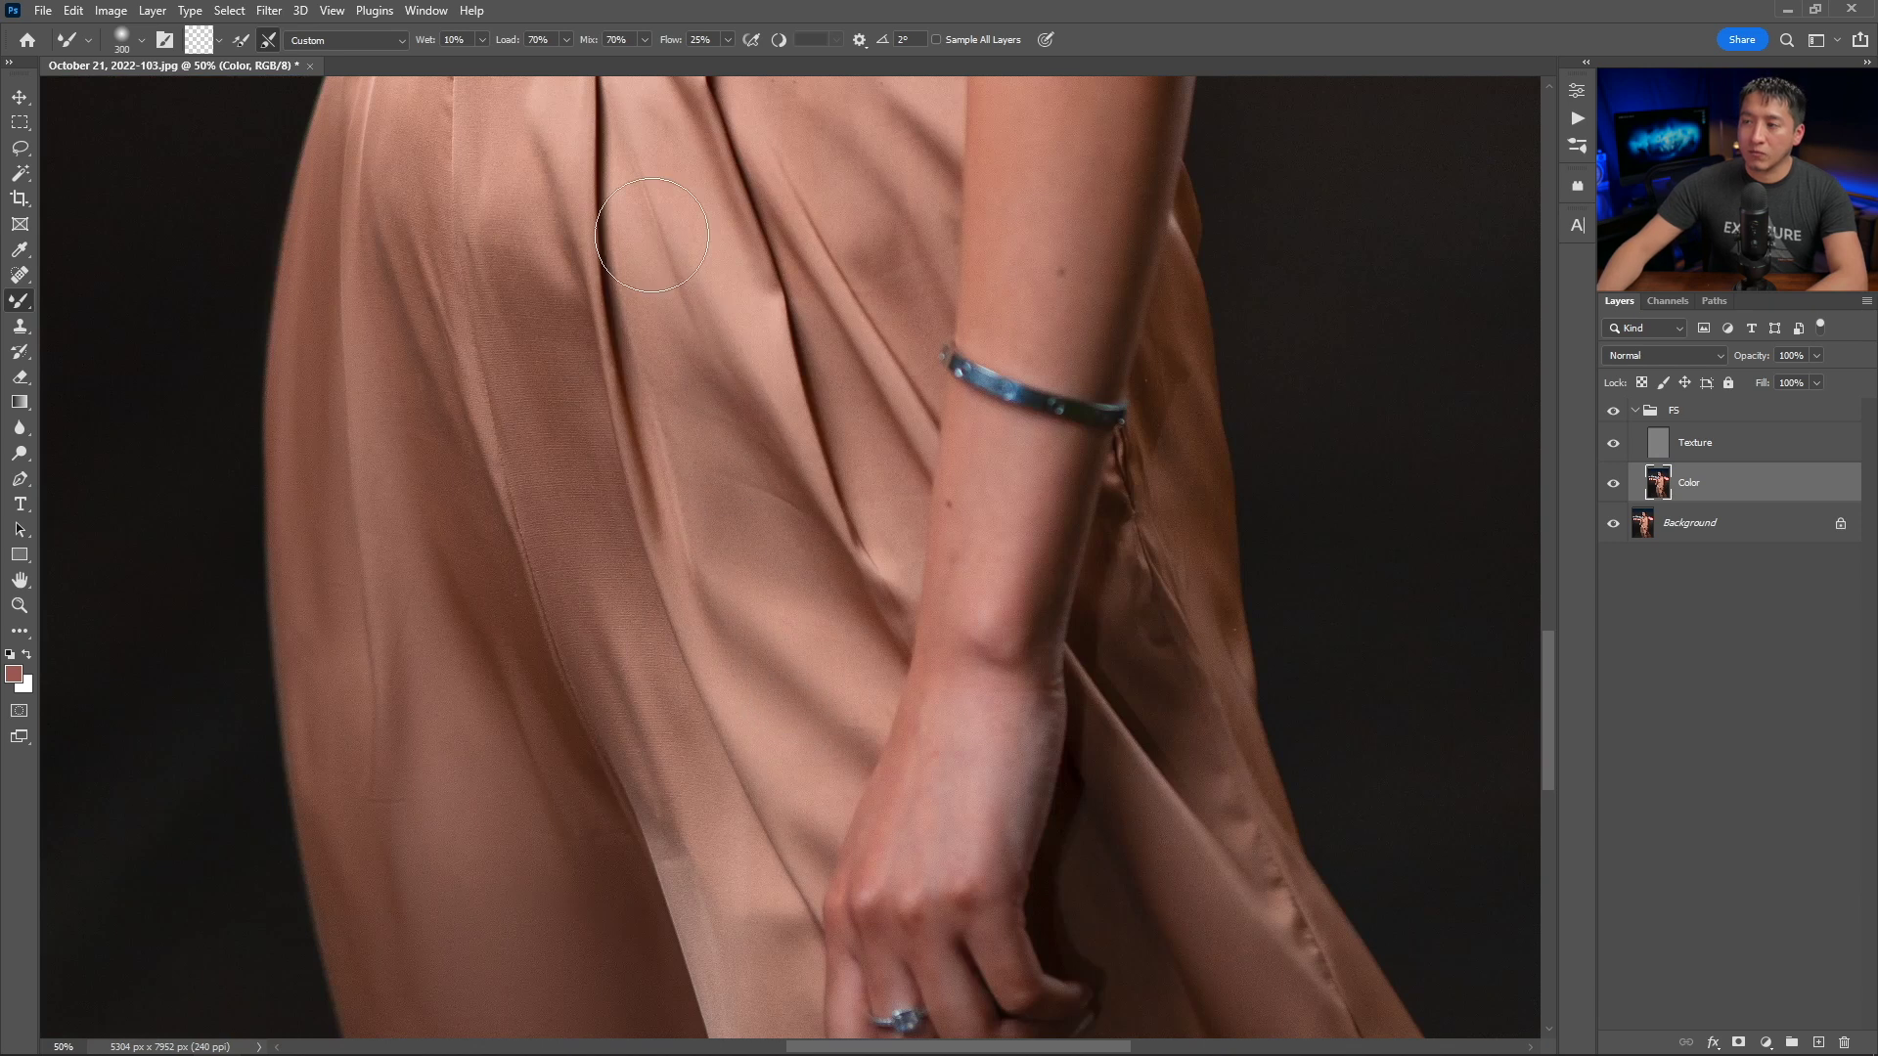
pyautogui.scroll(2, 831, 548)
pyautogui.hscroll(-1, 831, 547)
pyautogui.moveTo(675, 372)
pyautogui.mouseDown()
pyautogui.moveTo(626, 509)
pyautogui.moveTo(606, 411)
pyautogui.mouseUp()
pyautogui.press('[')
pyautogui.scroll(-1, 658, 423)
pyautogui.scroll(5, 685, 430)
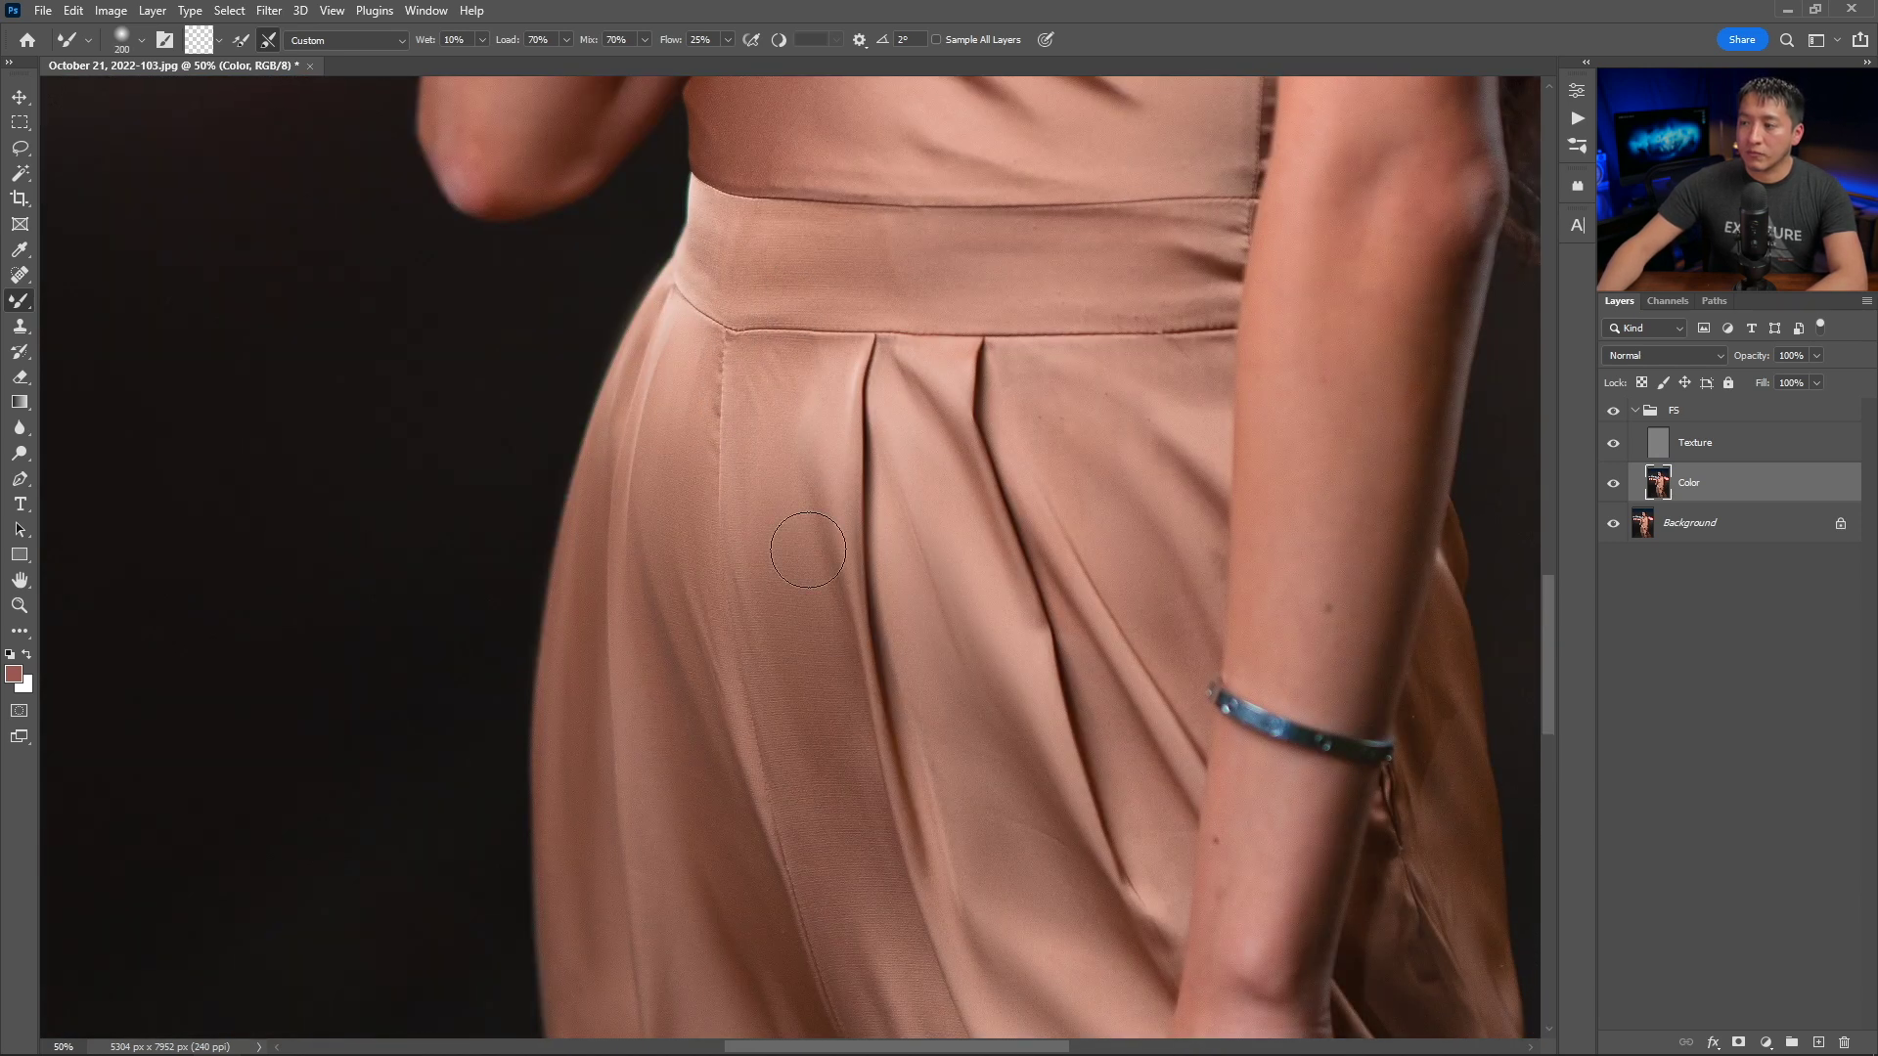
pyautogui.scroll(2, 782, 538)
pyautogui.press(']')
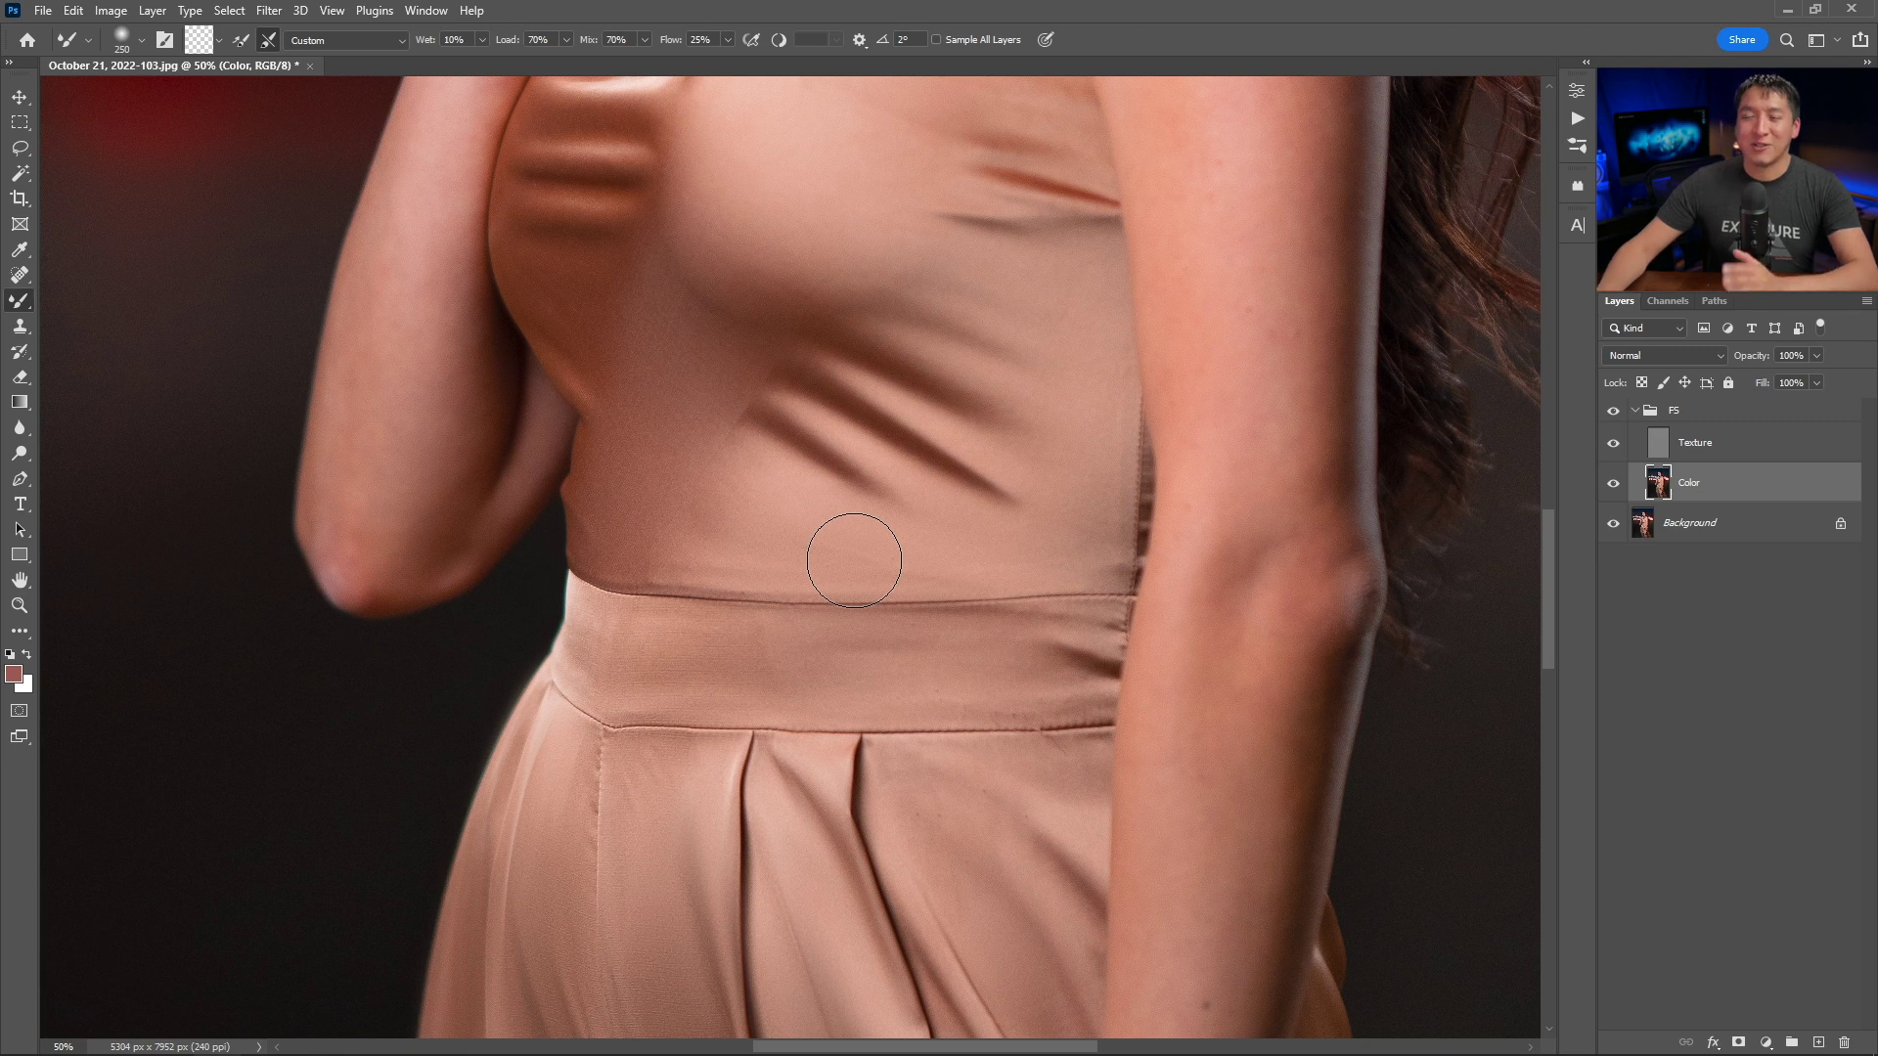
# Smooth the waist and bodice creases with a 150–300 brush, then fit the portrait on screen.
pyautogui.scroll(5, 854, 561)
pyautogui.press('[')
pyautogui.press('[')
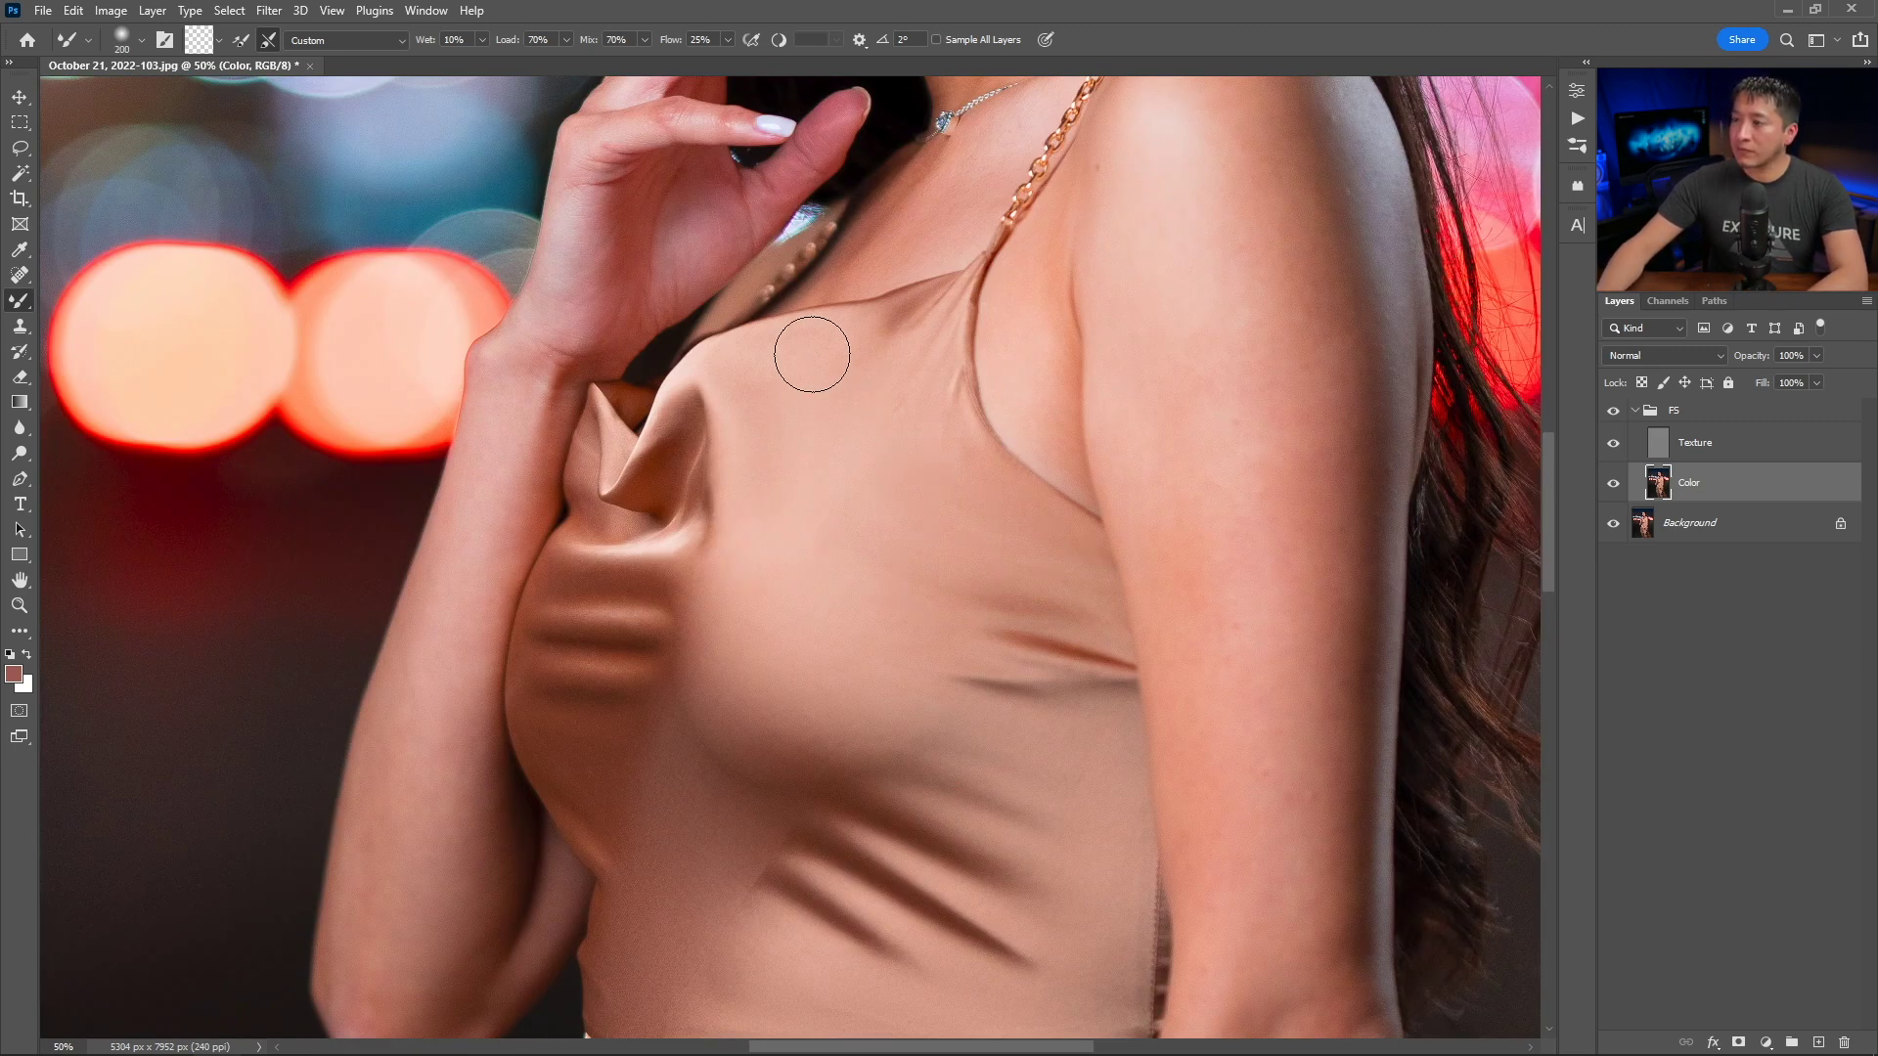
pyautogui.scroll(-5, 821, 313)
pyautogui.press('[')
pyautogui.scroll(-3, 620, 236)
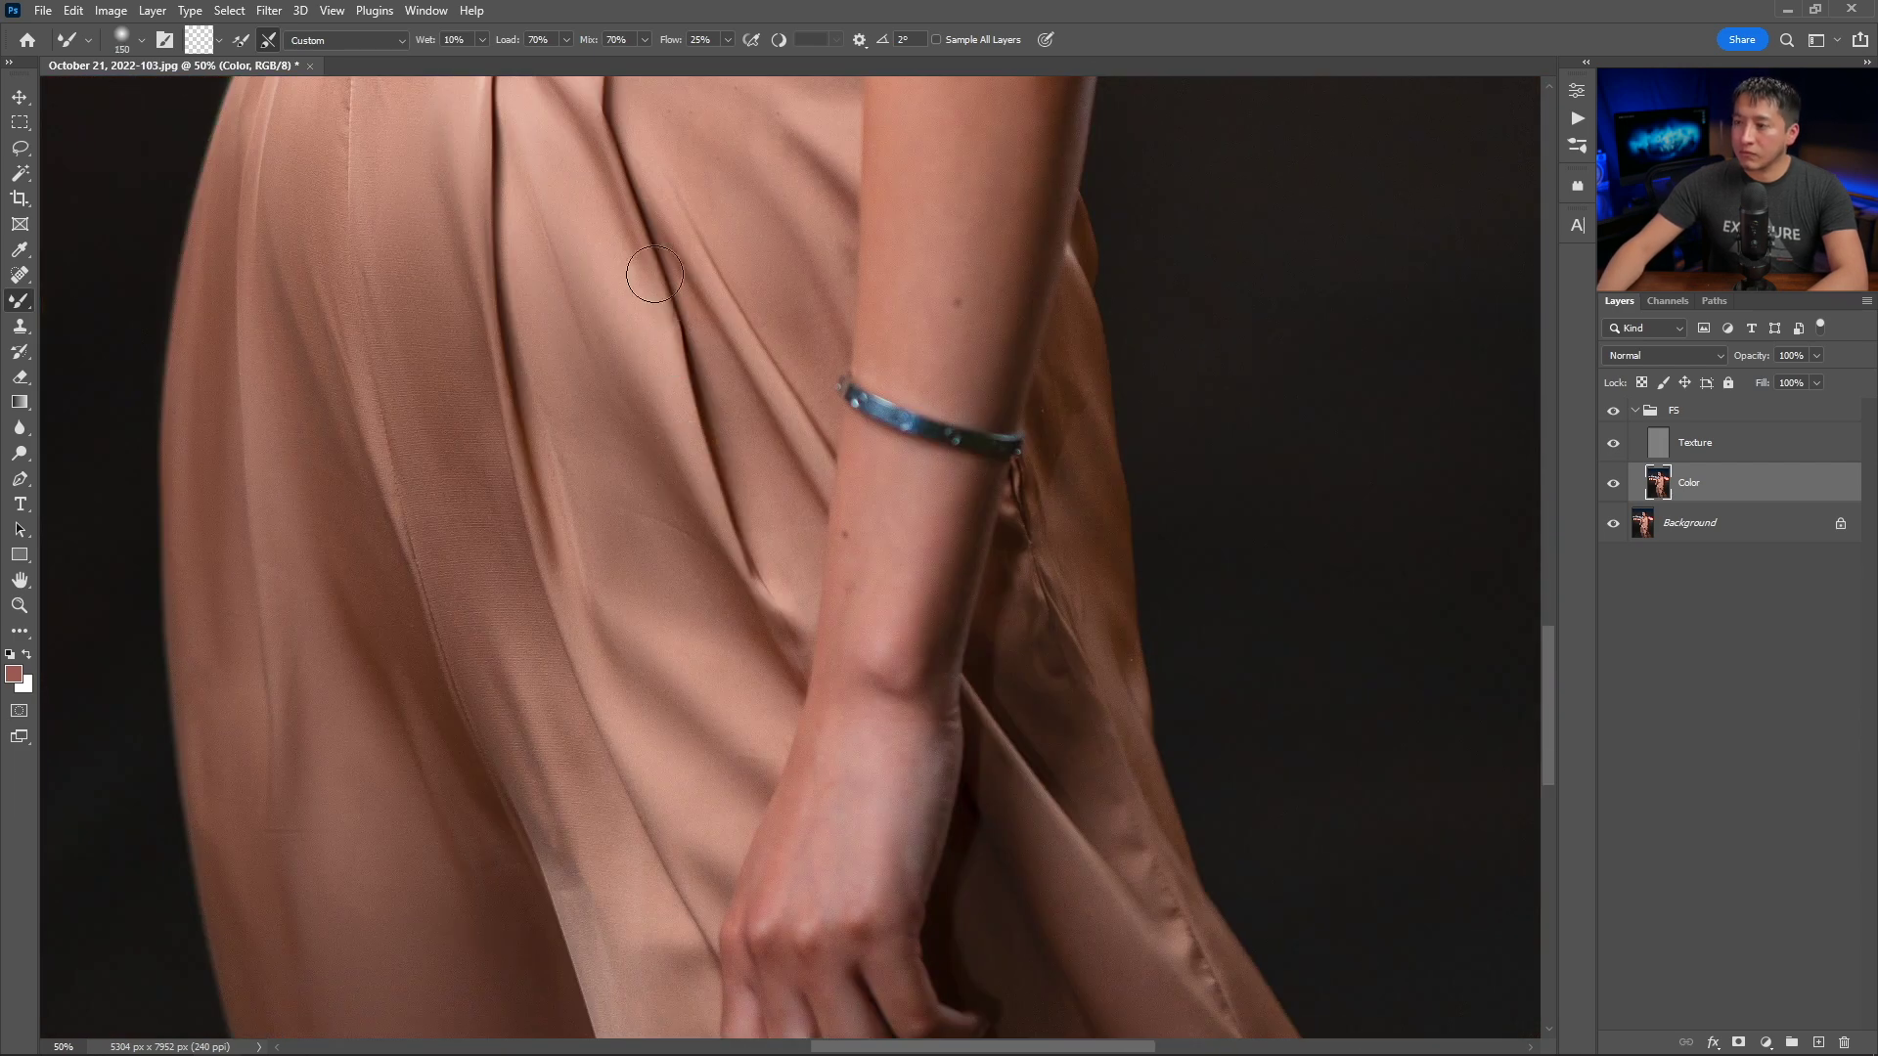
pyautogui.scroll(-3, 414, 512)
pyautogui.hotkey('ctrl', '-')
pyautogui.press(']')
pyautogui.press(']')
pyautogui.press(']')
pyautogui.press(']')
pyautogui.scroll(-1, 675, 589)
pyautogui.press('[')
pyautogui.press('[')
pyautogui.press('[')
pyautogui.scroll(3, 901, 512)
pyautogui.scroll(5, 904, 572)
pyautogui.press('[')
pyautogui.press(']')
pyautogui.press(']')
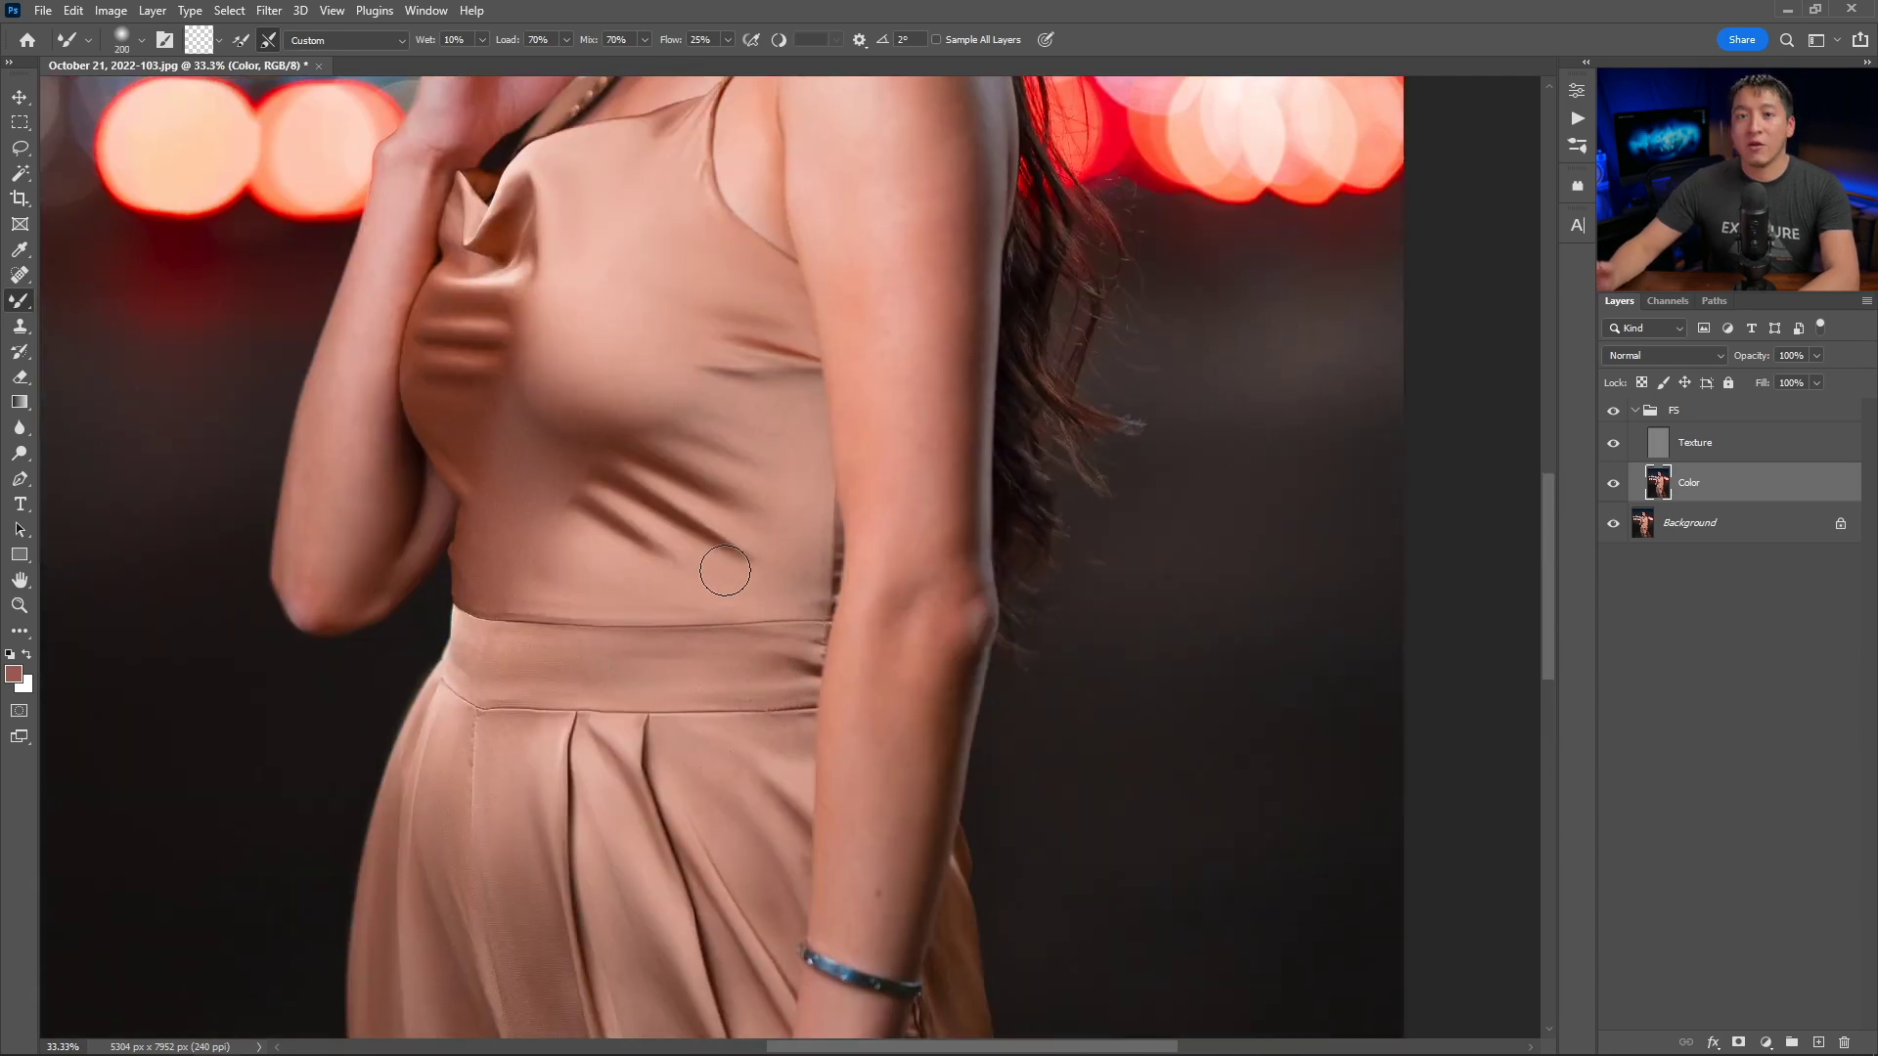
pyautogui.hotkey('ctrl', '0')
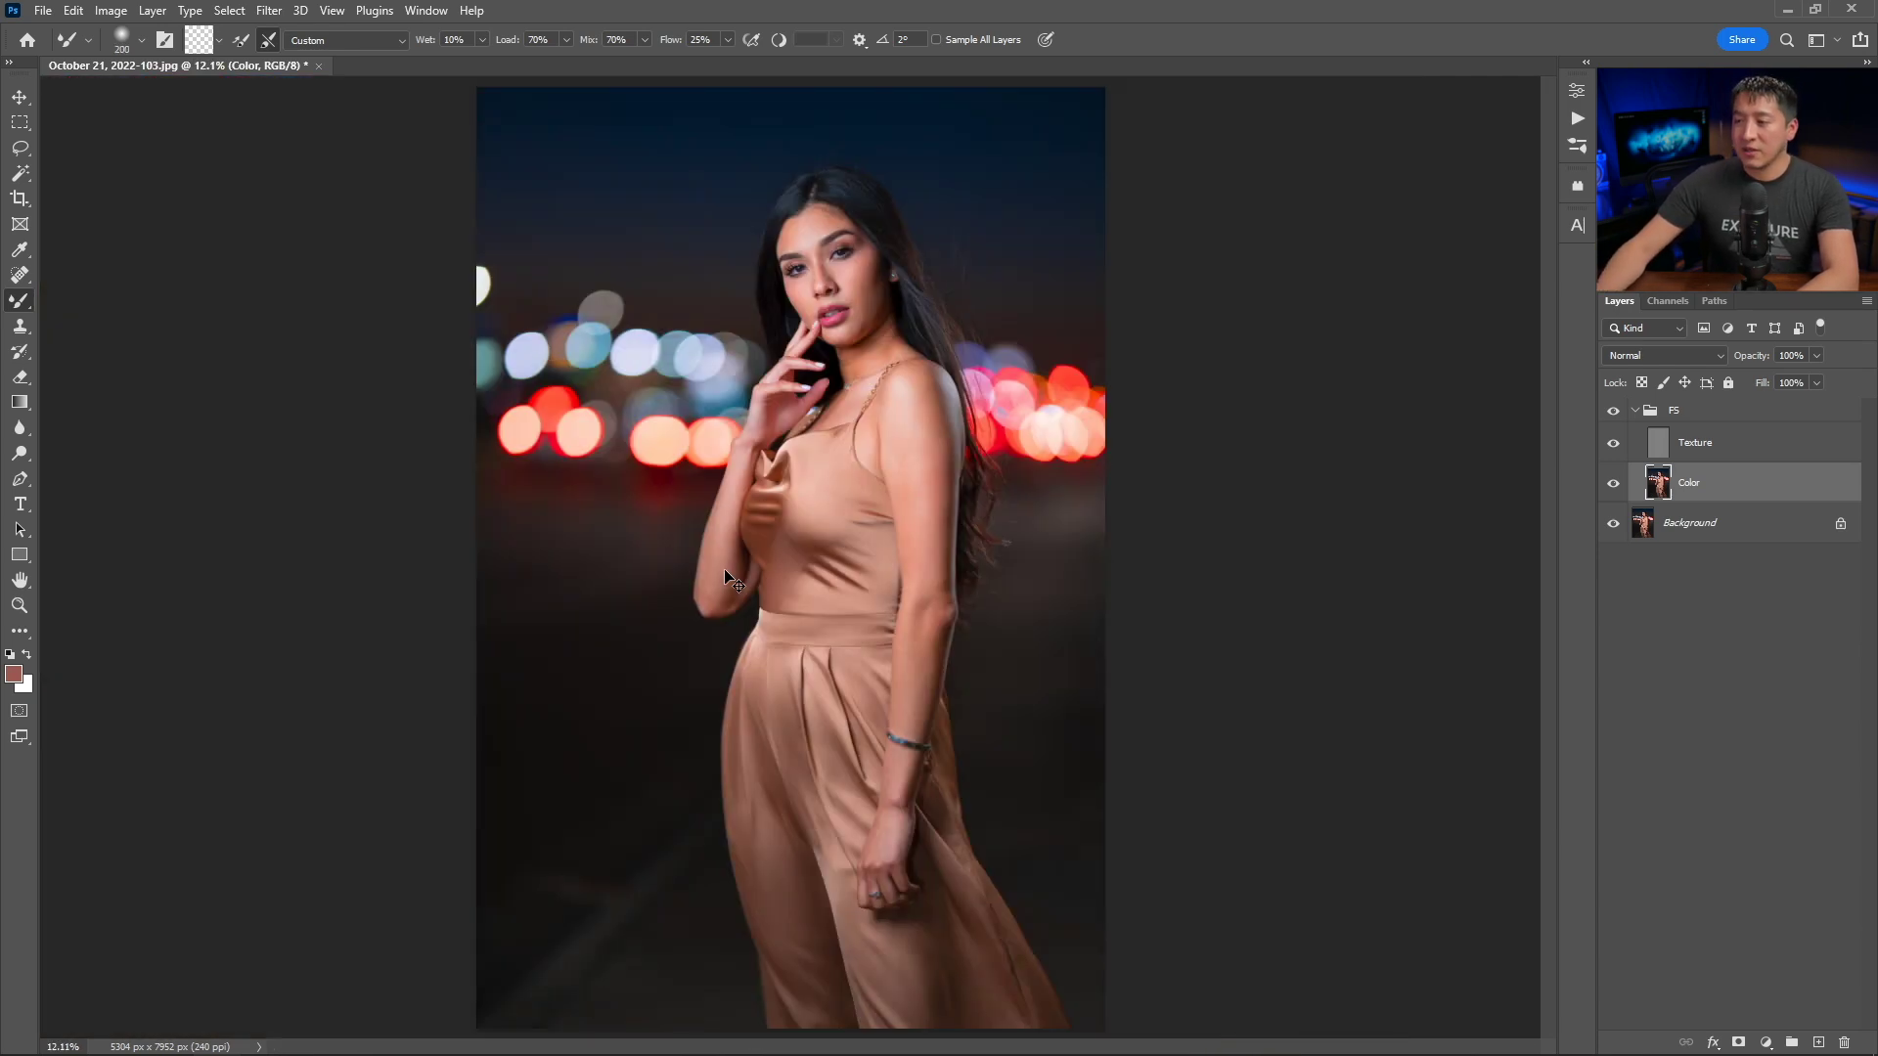
# Toggle the FS group to compare the outfit, then zoom to 50% on the face.
pyautogui.click(1613, 415)
pyautogui.click(1613, 415)
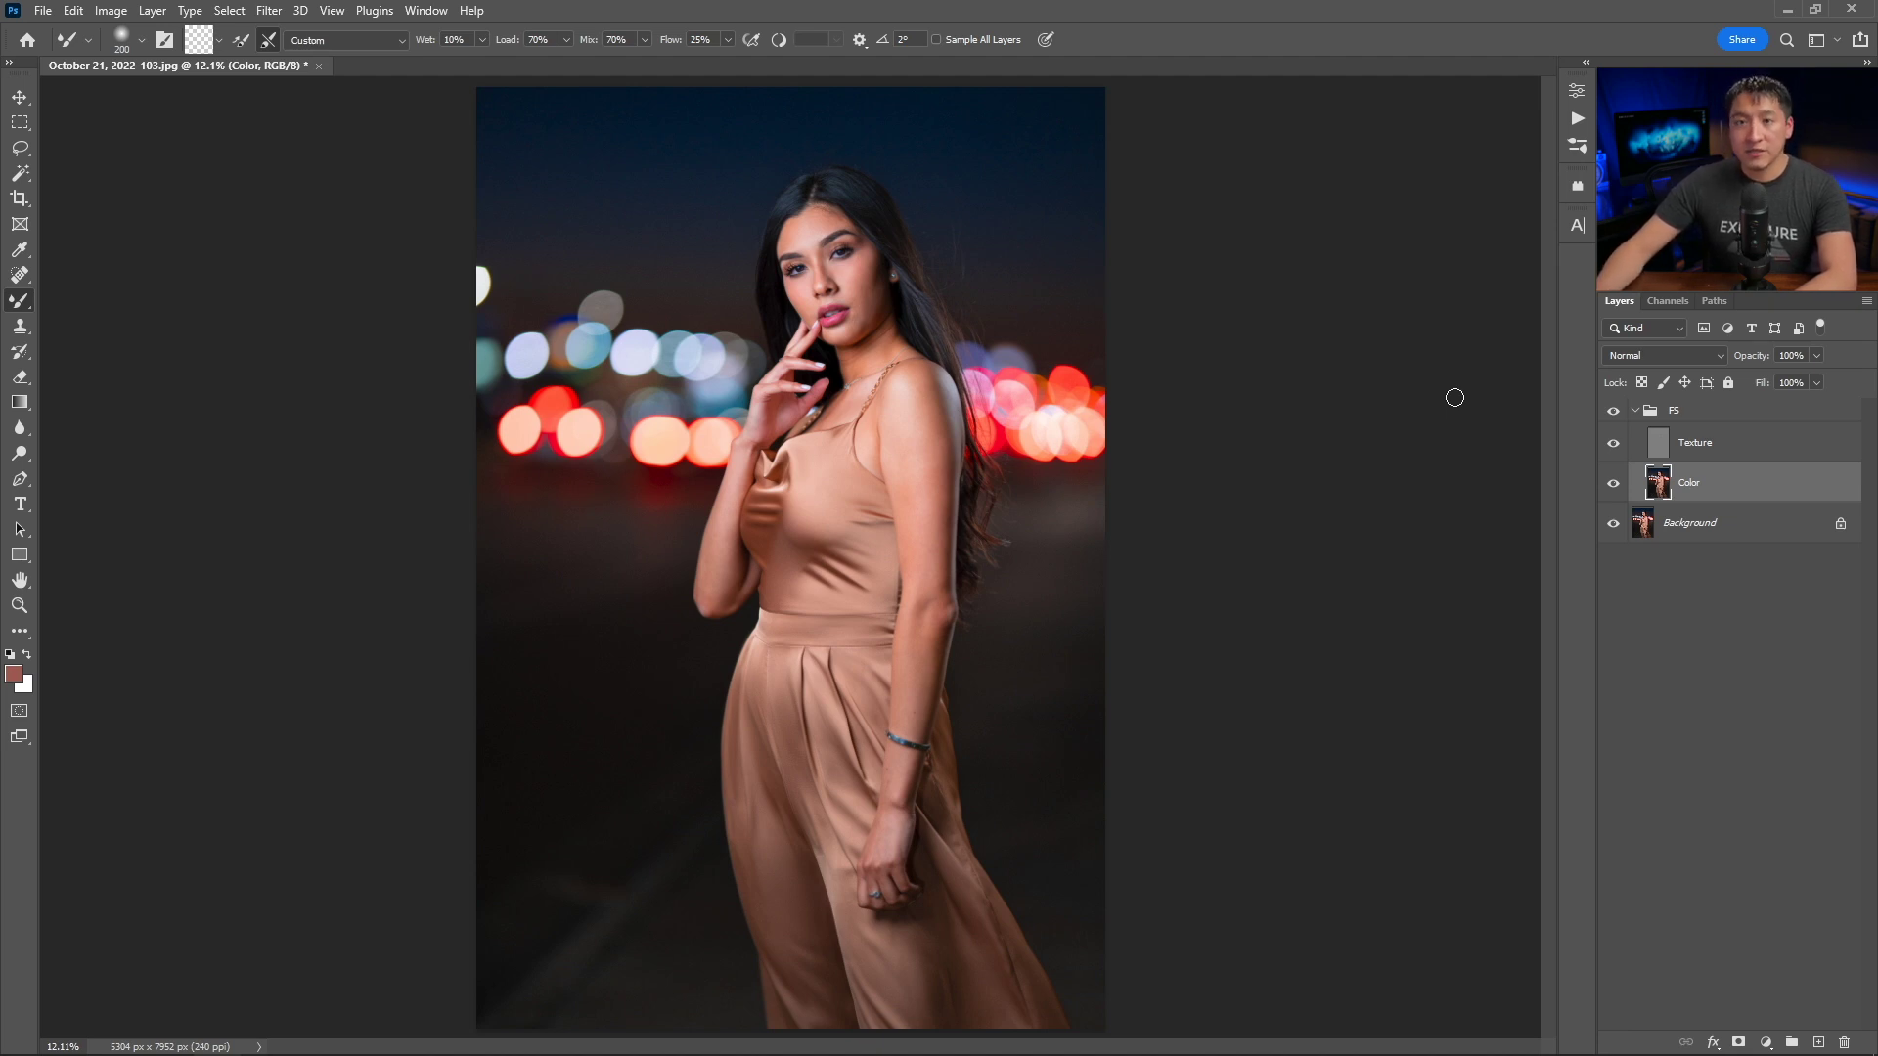
pyautogui.scroll(4, 1044, 461)
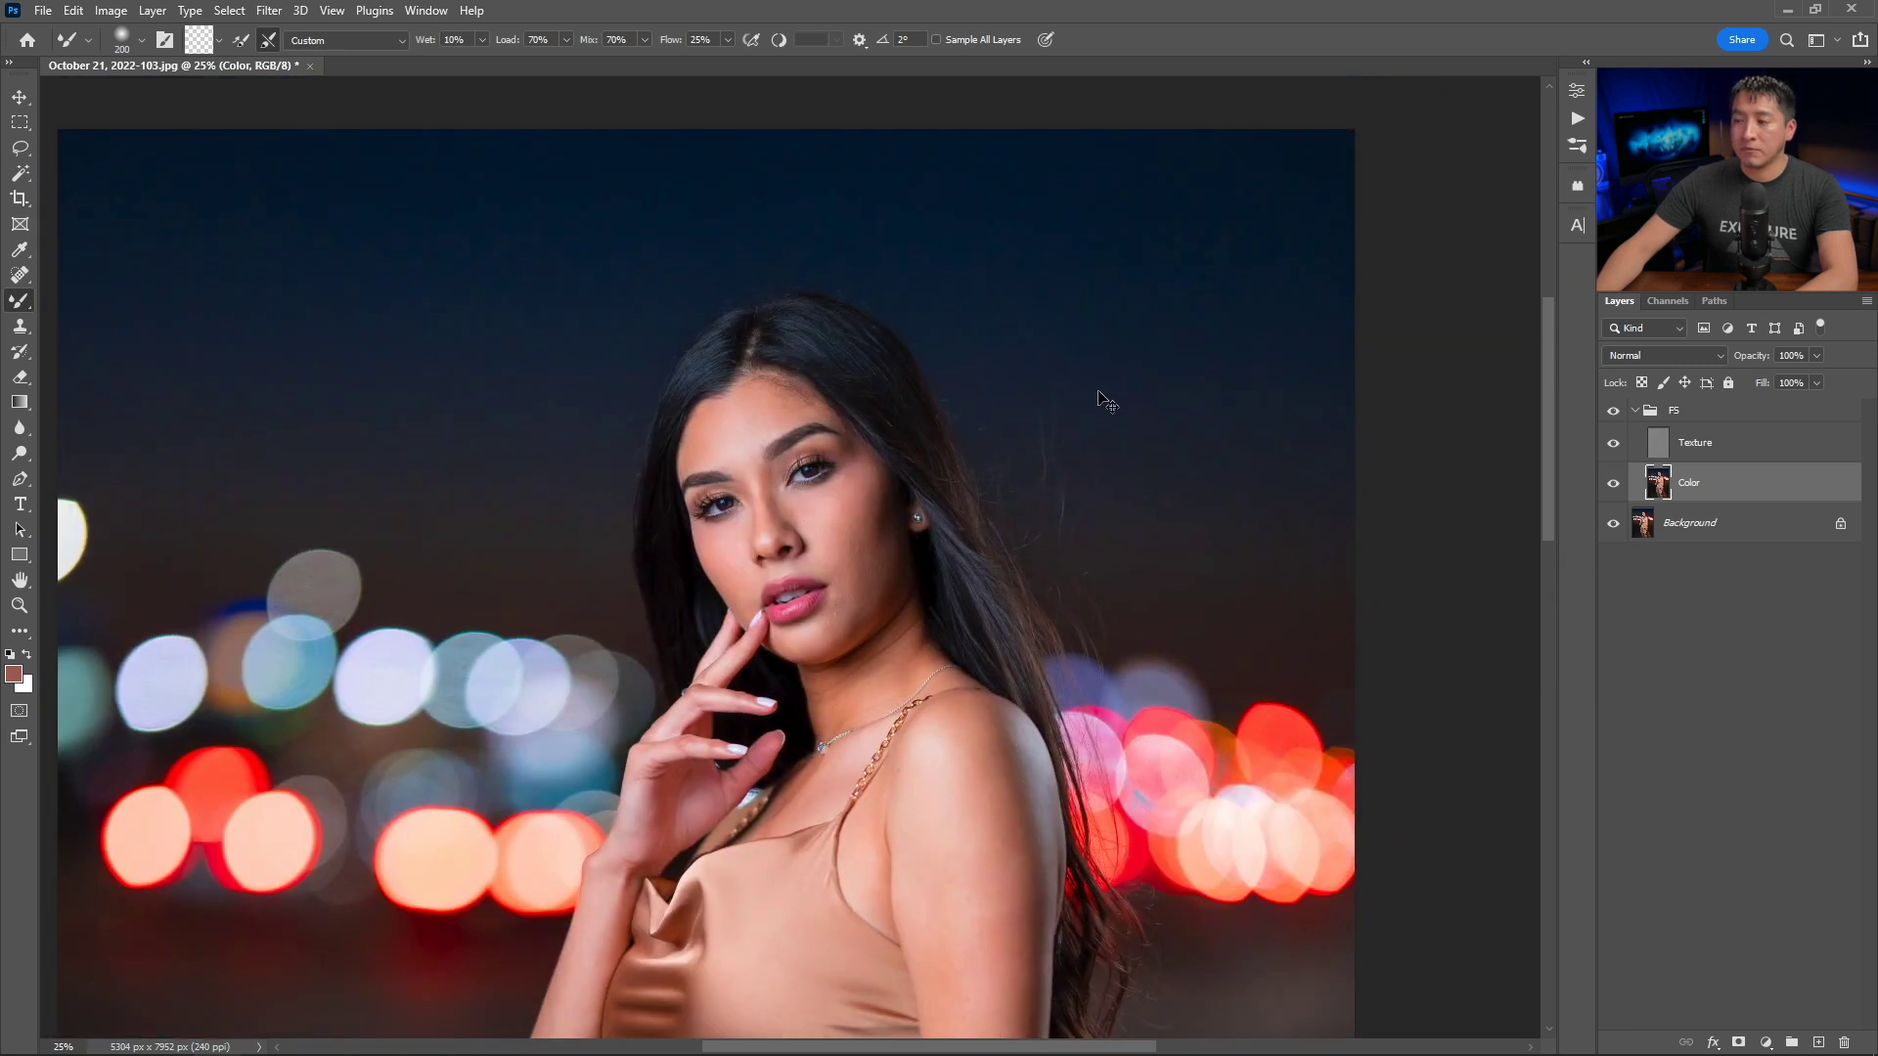
pyautogui.scroll(4, 1066, 411)
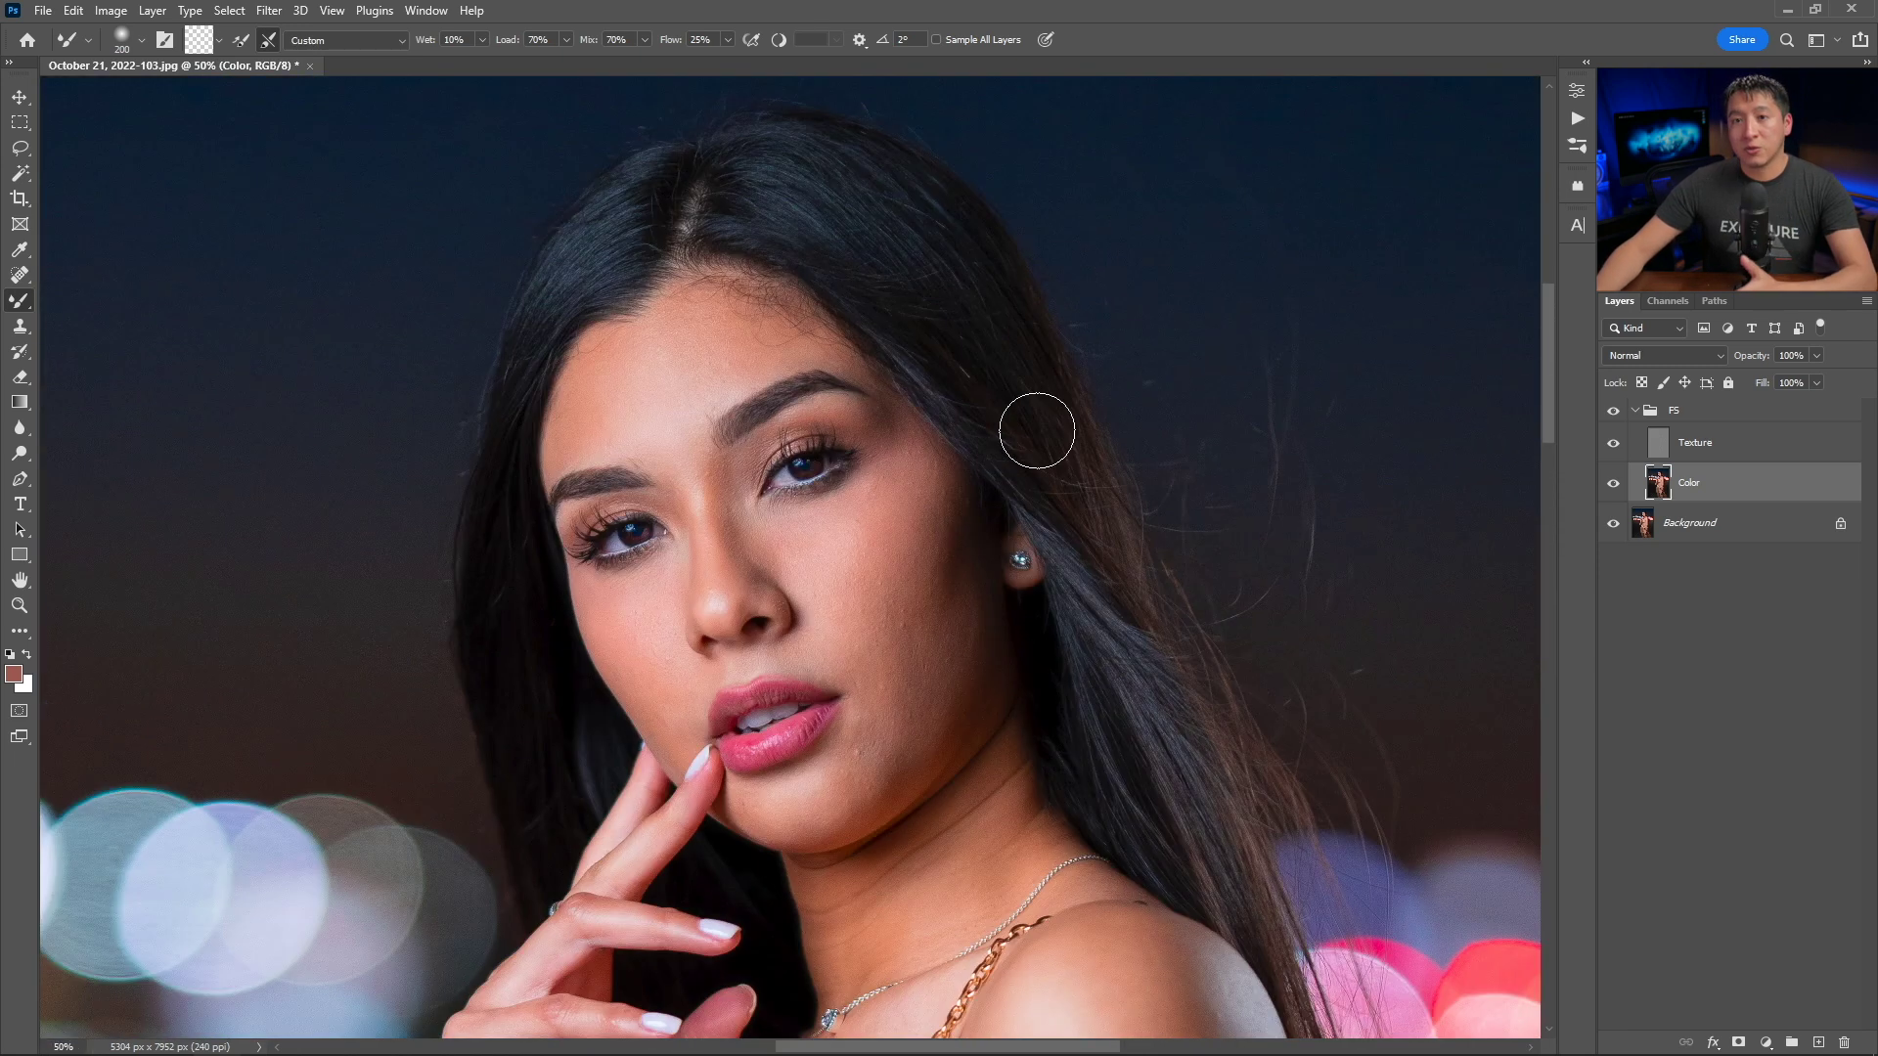
# Lasso a feathered selection around the right cheek beside the nose.
pyautogui.click(26, 148)
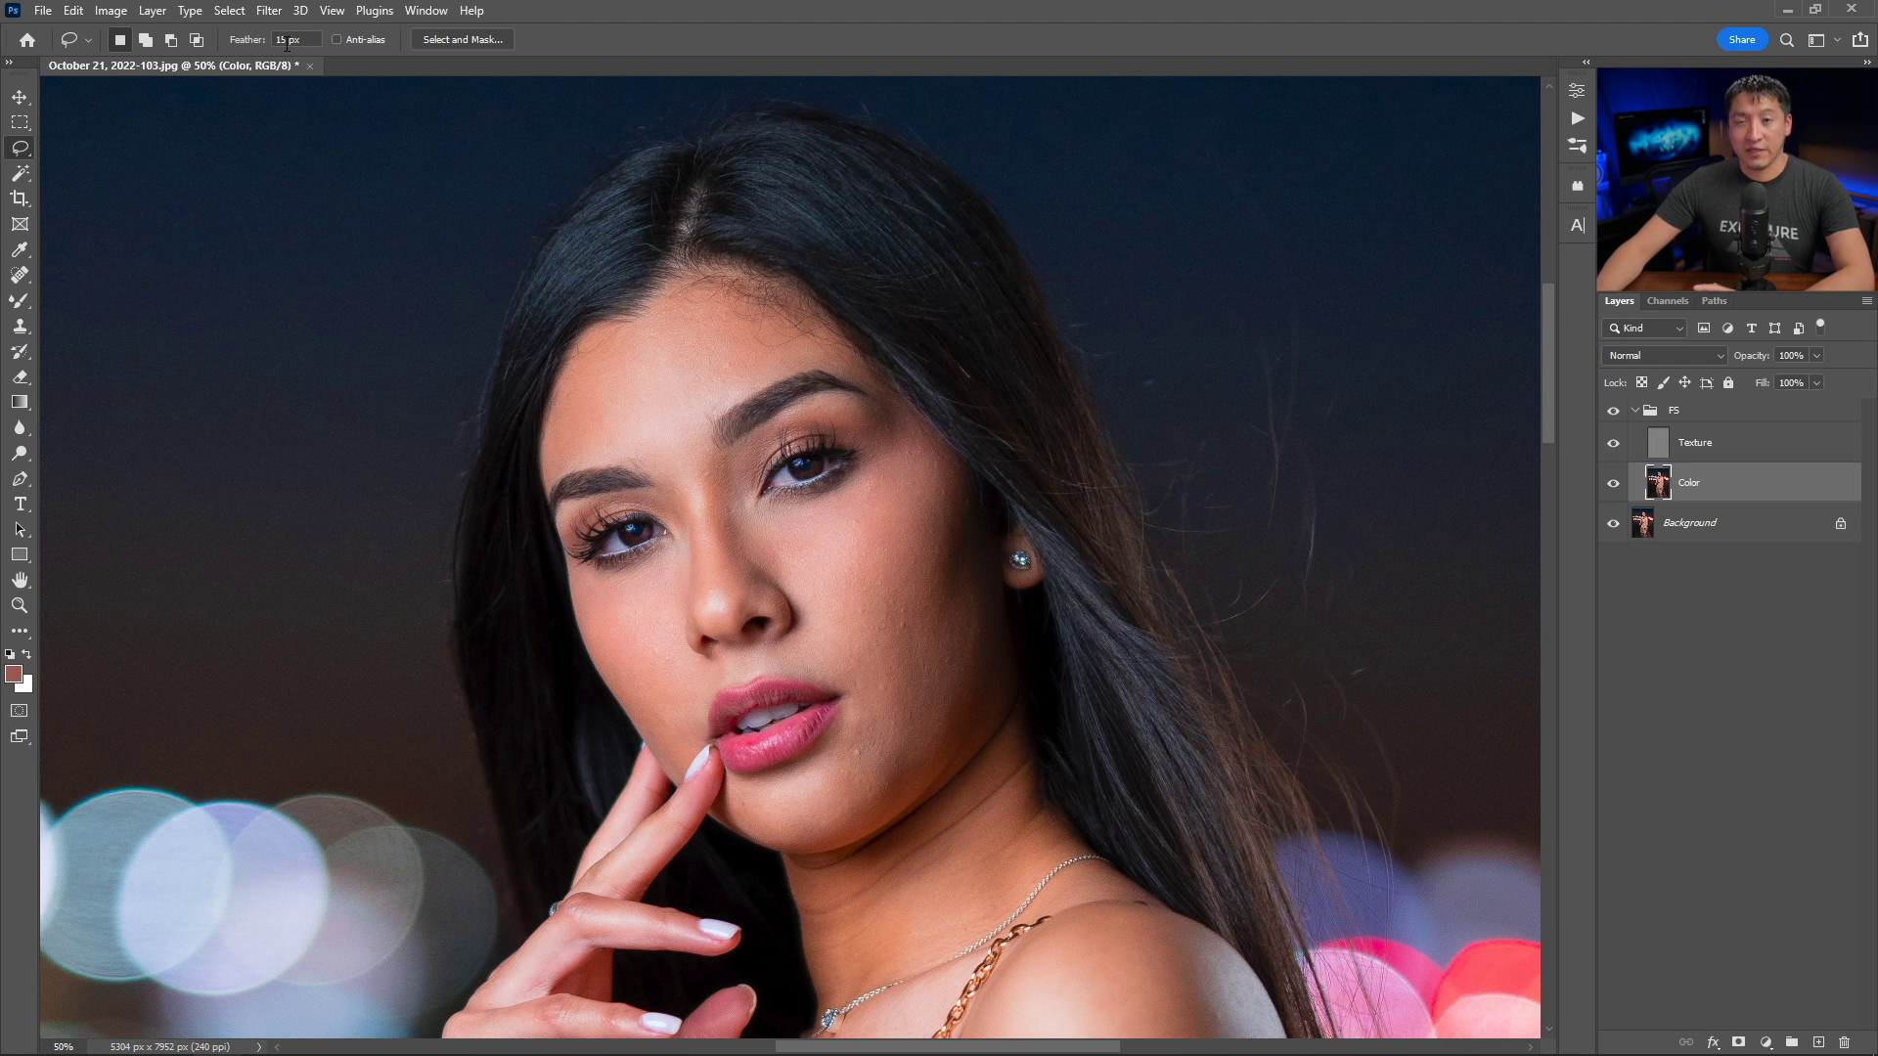
pyautogui.moveTo(901, 434); pyautogui.dragTo(795, 502)
pyautogui.moveTo(794, 620); pyautogui.dragTo(783, 662)
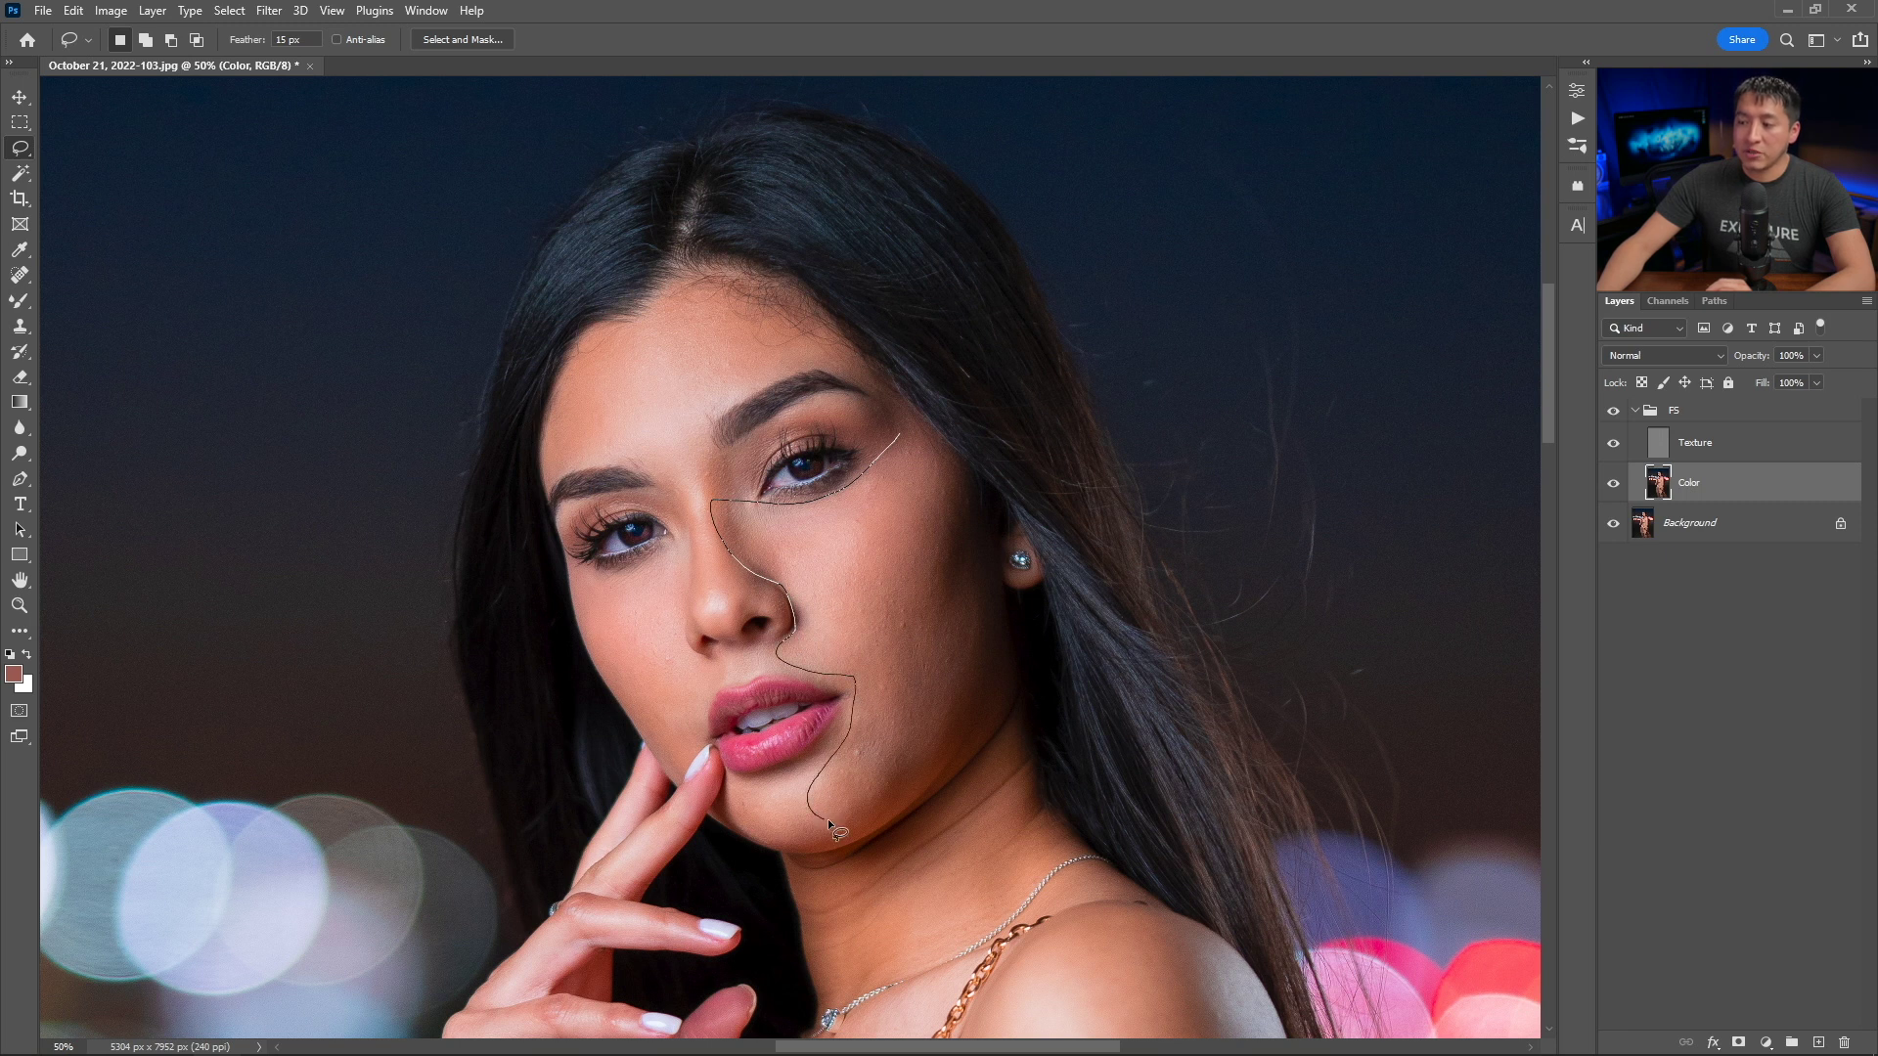
pyautogui.moveTo(997, 643)
pyautogui.mouseDown()
pyautogui.moveTo(965, 494)
pyautogui.moveTo(894, 432)
pyautogui.mouseUp()
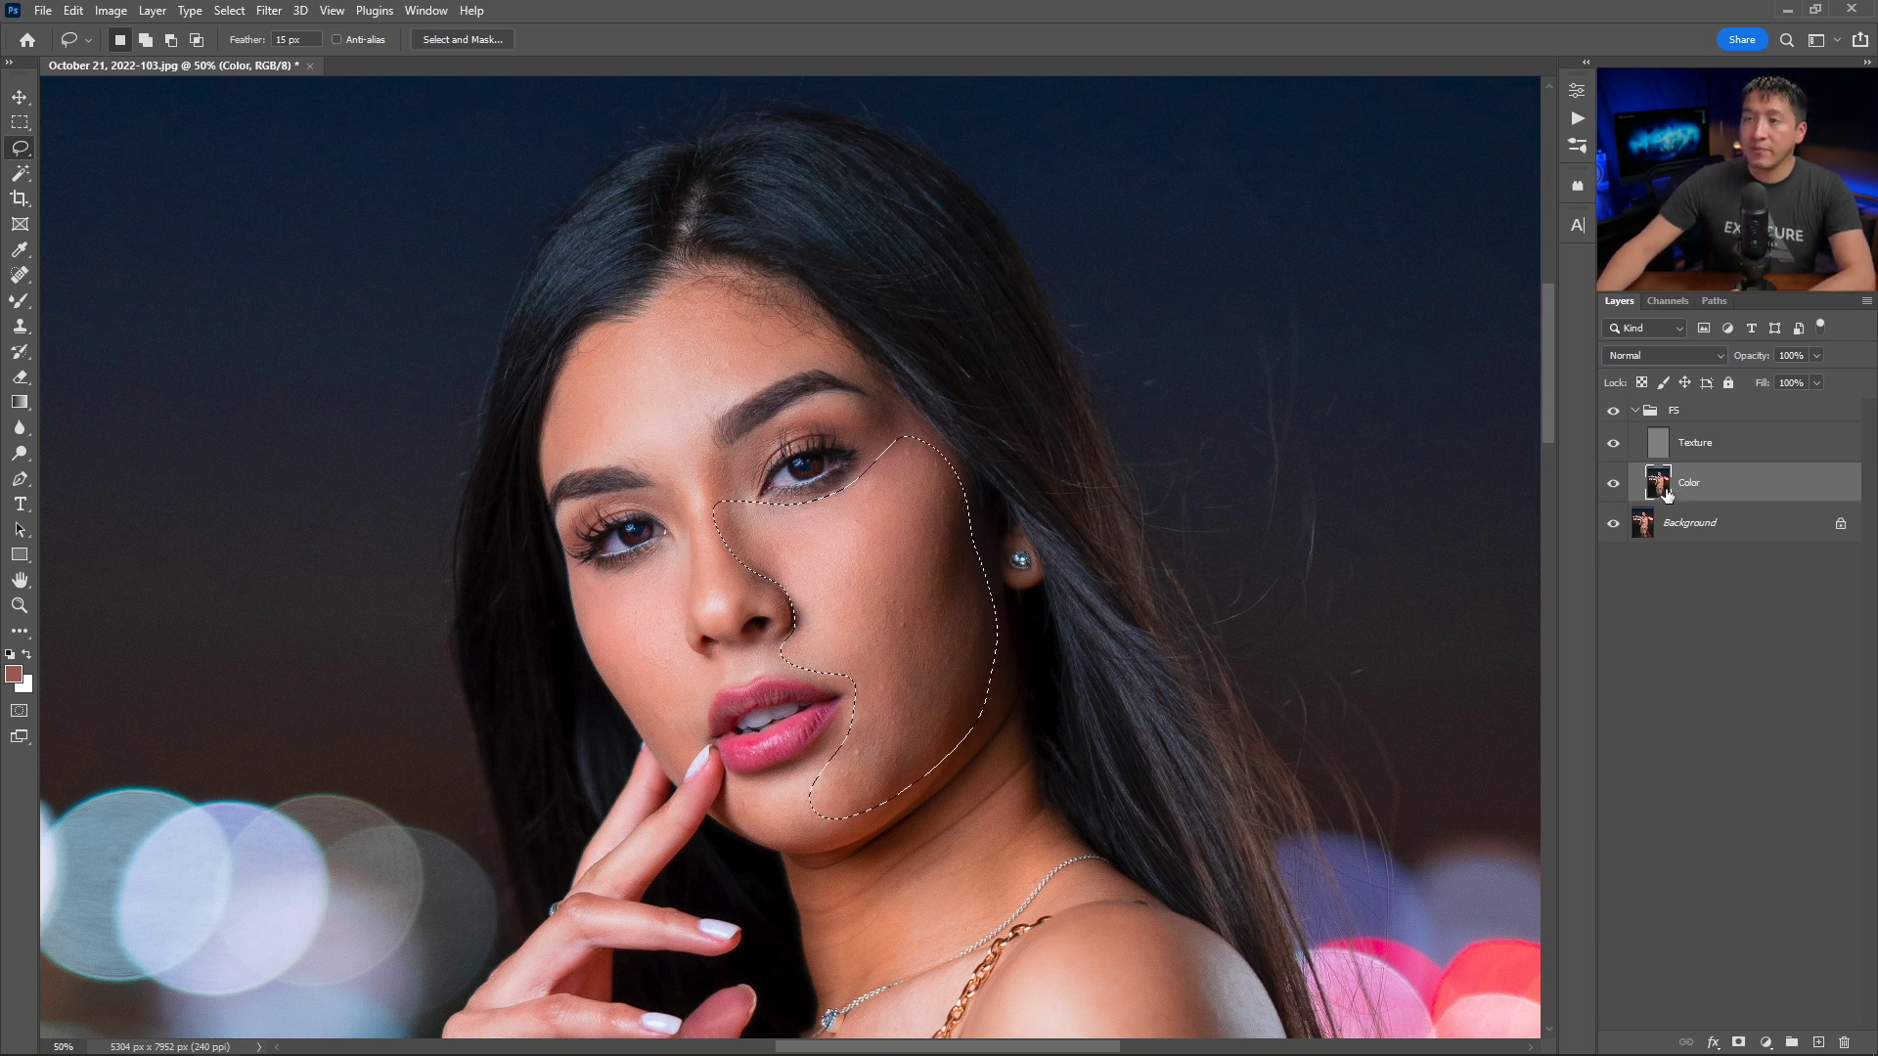
# Apply a 14-pixel Gaussian Blur to the cheek selection and deselect it.
pyautogui.click(272, 13)
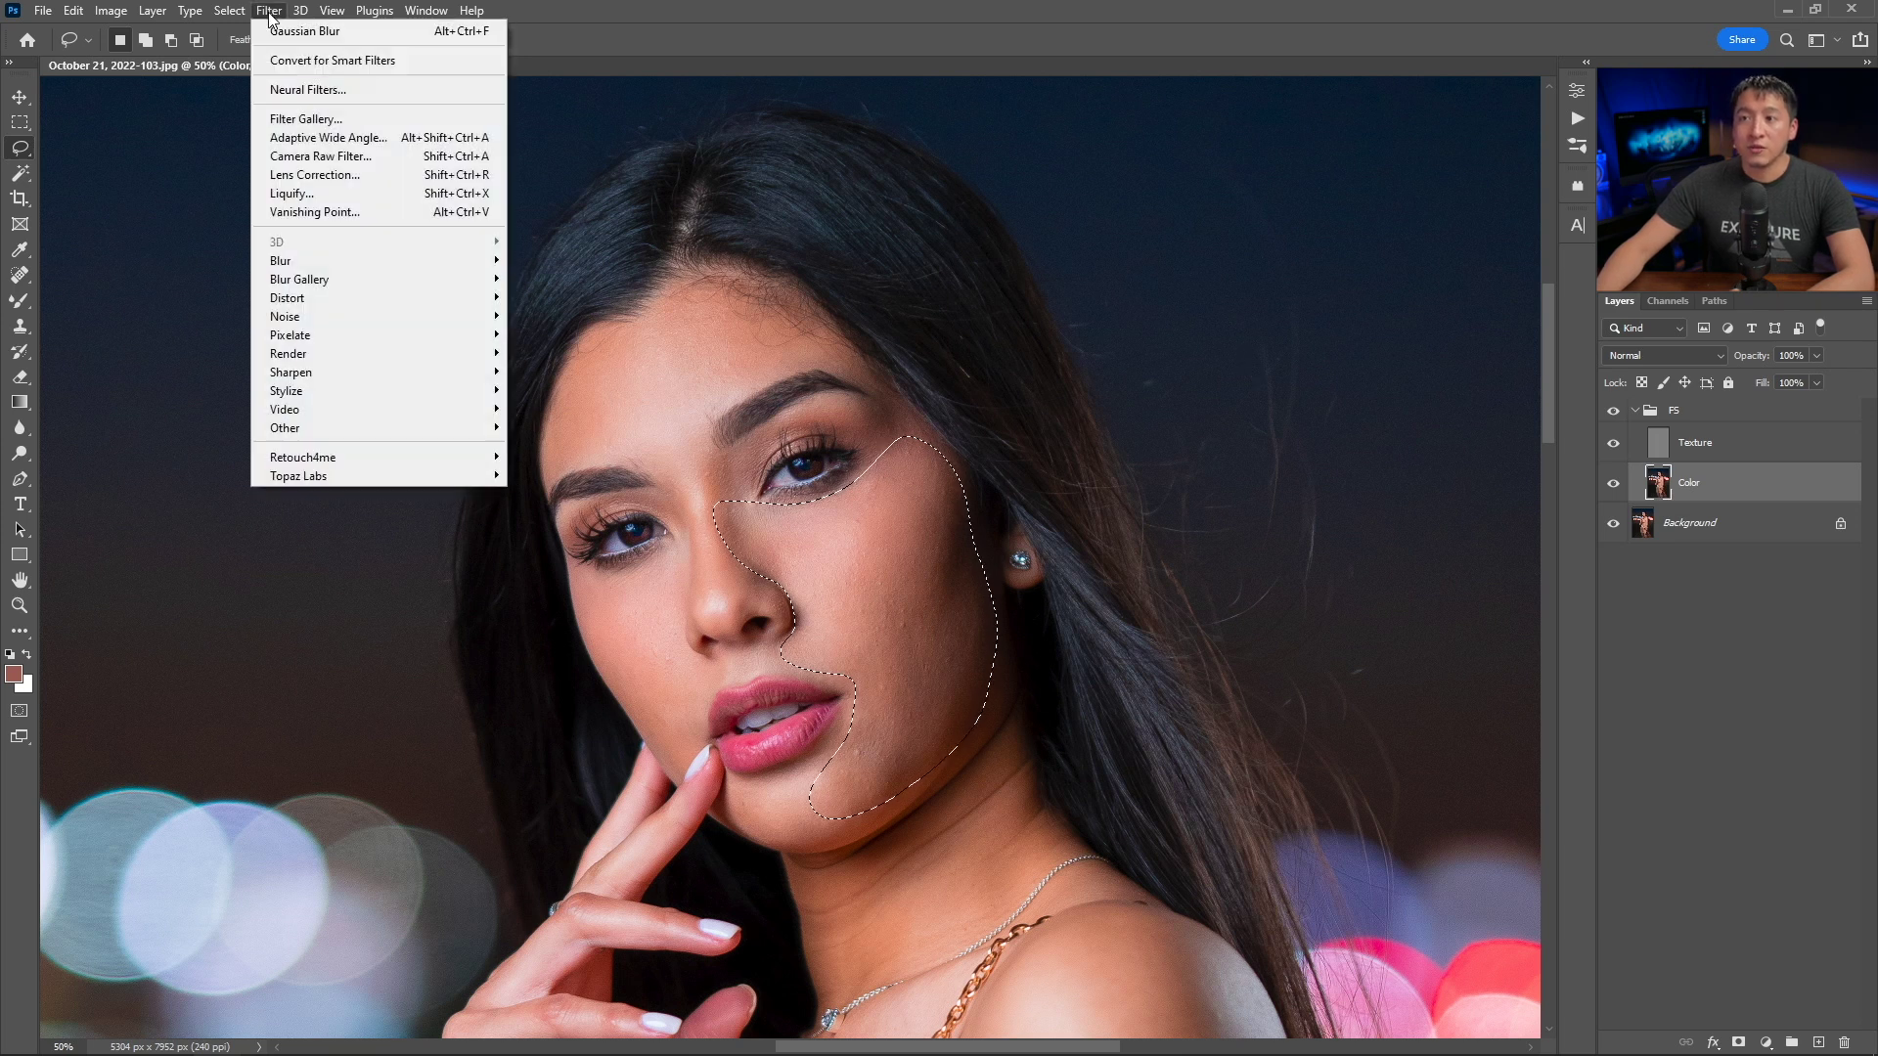
pyautogui.moveTo(486, 272)
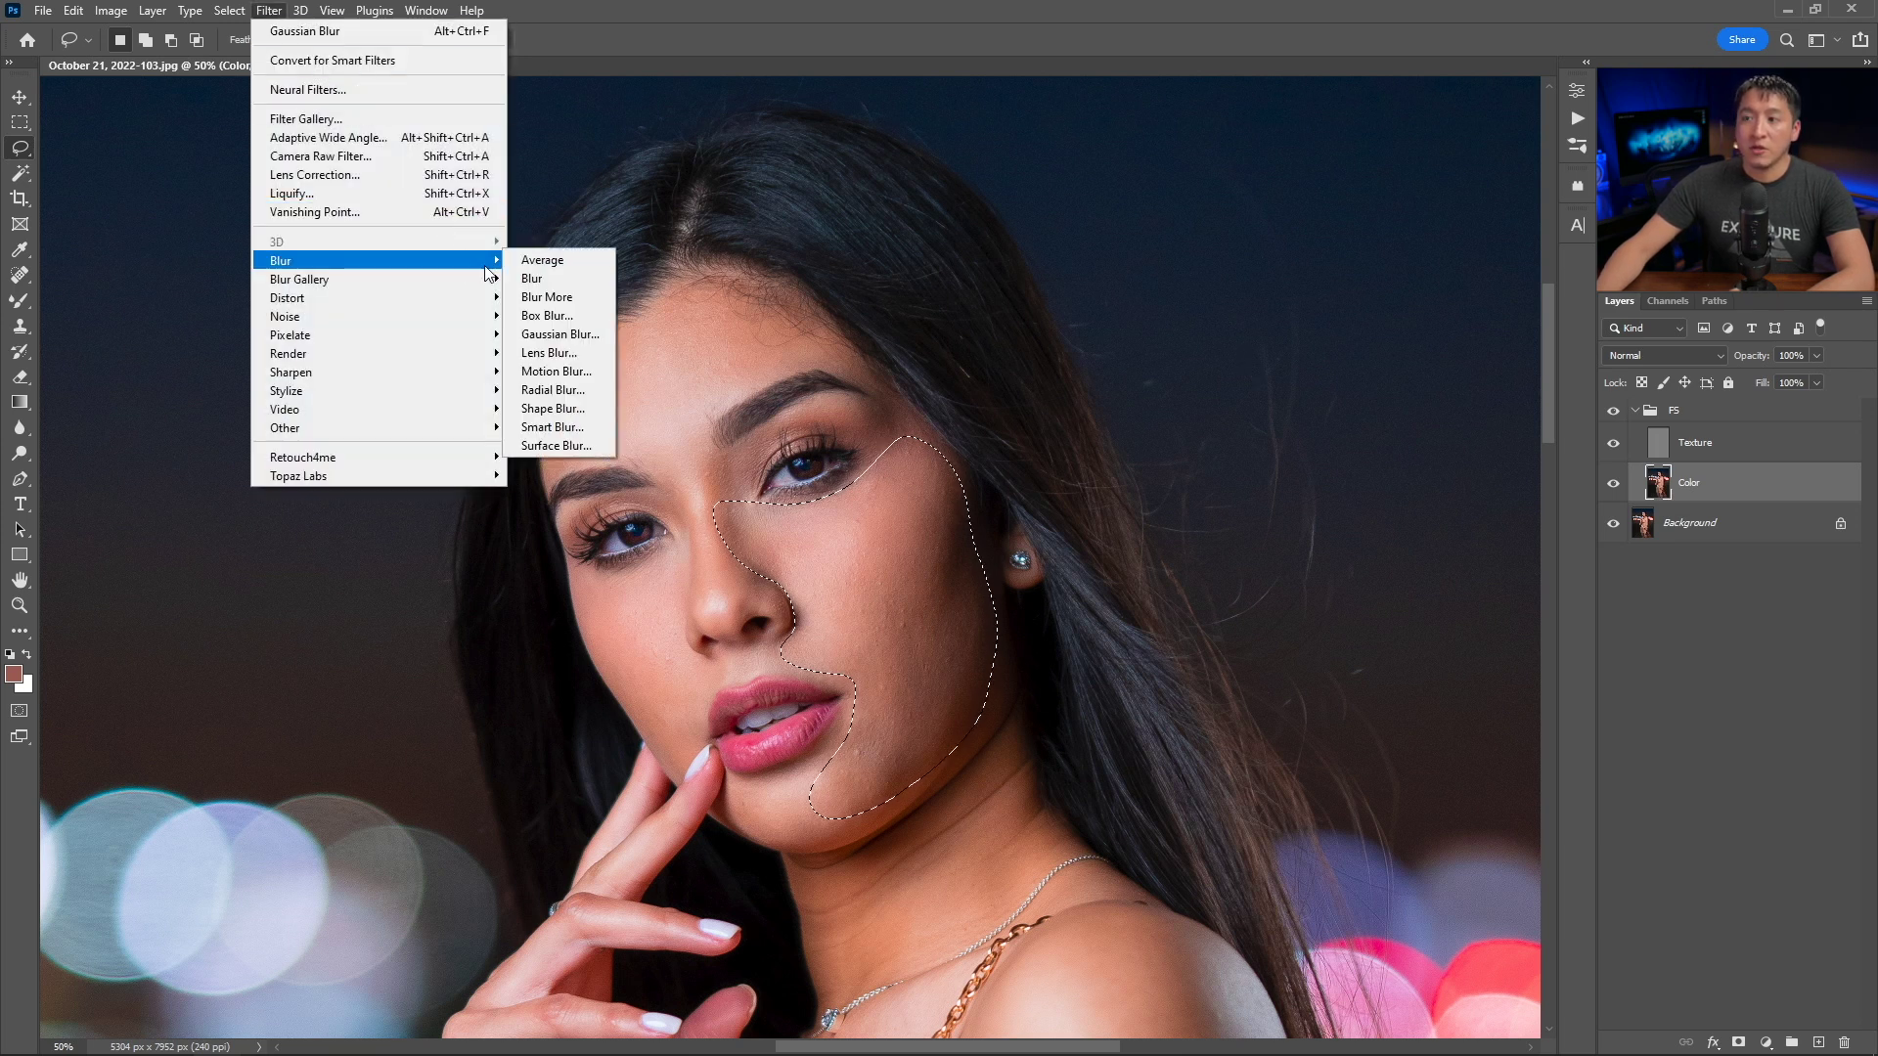
pyautogui.click(577, 335)
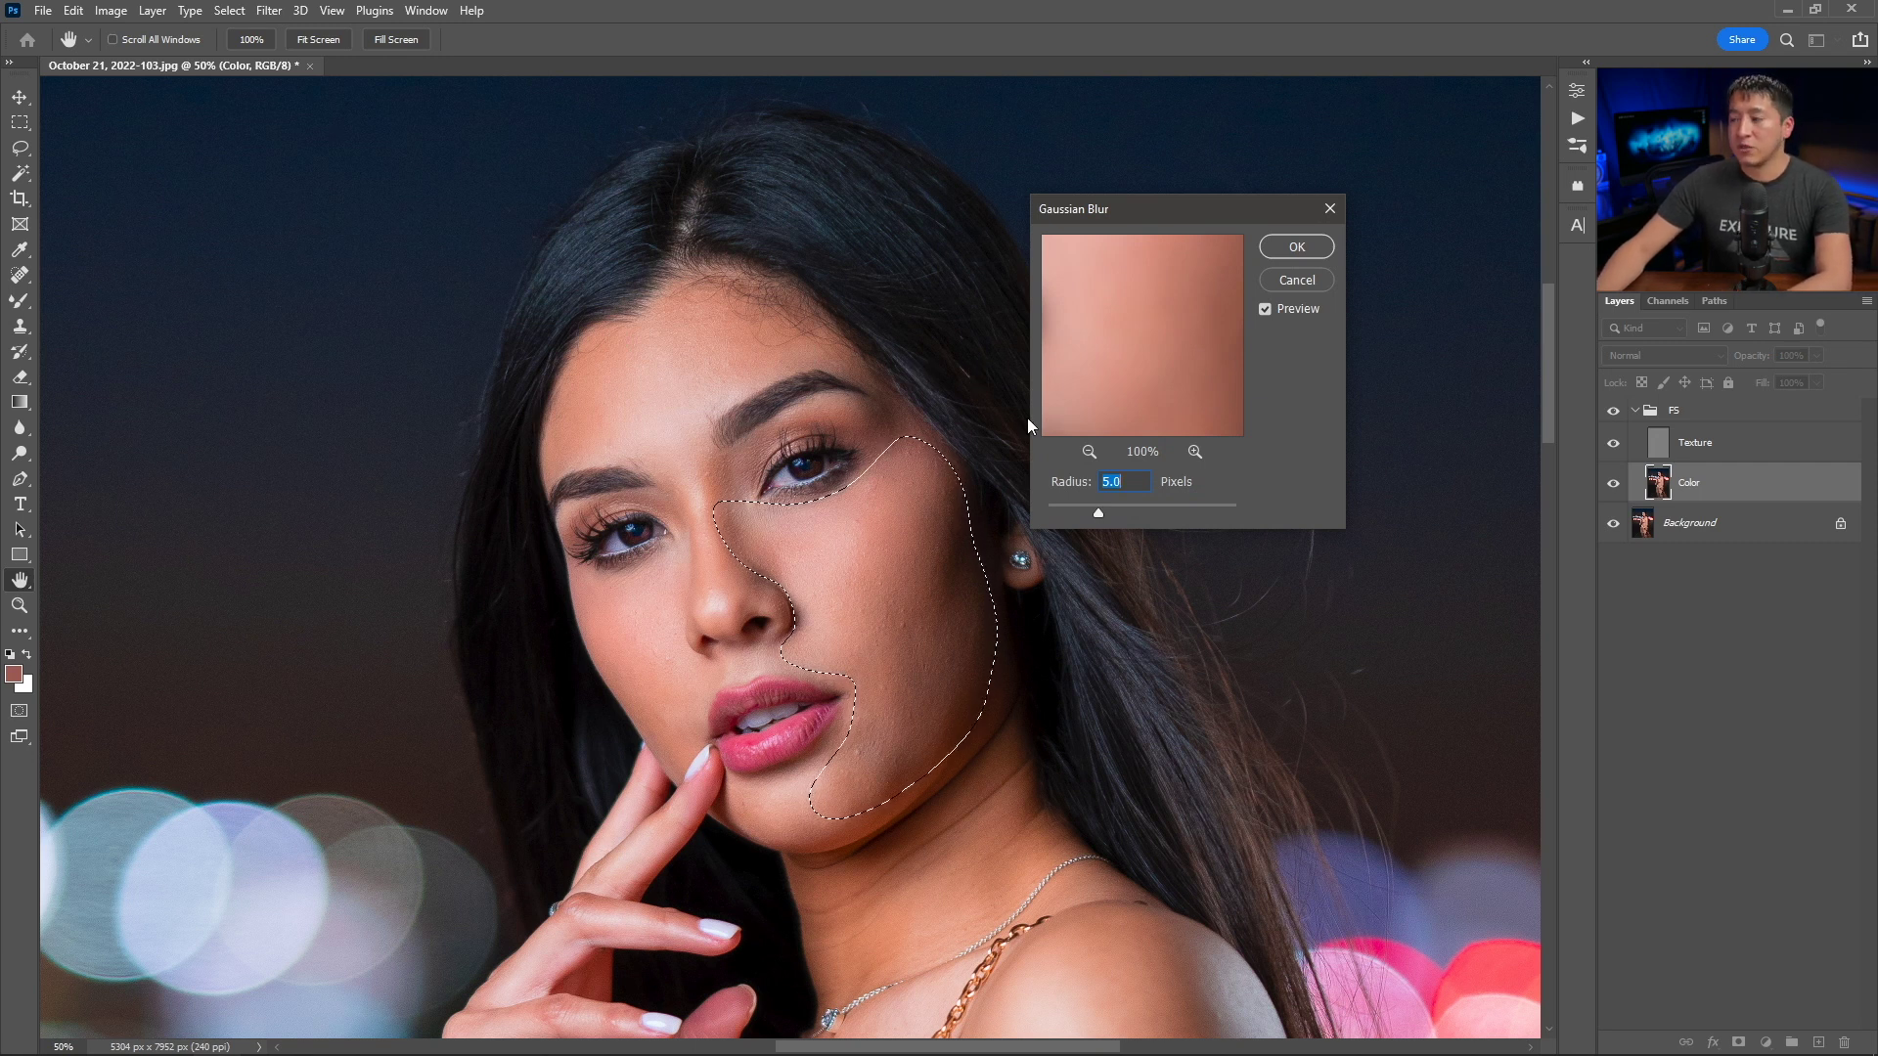
pyautogui.write('20')
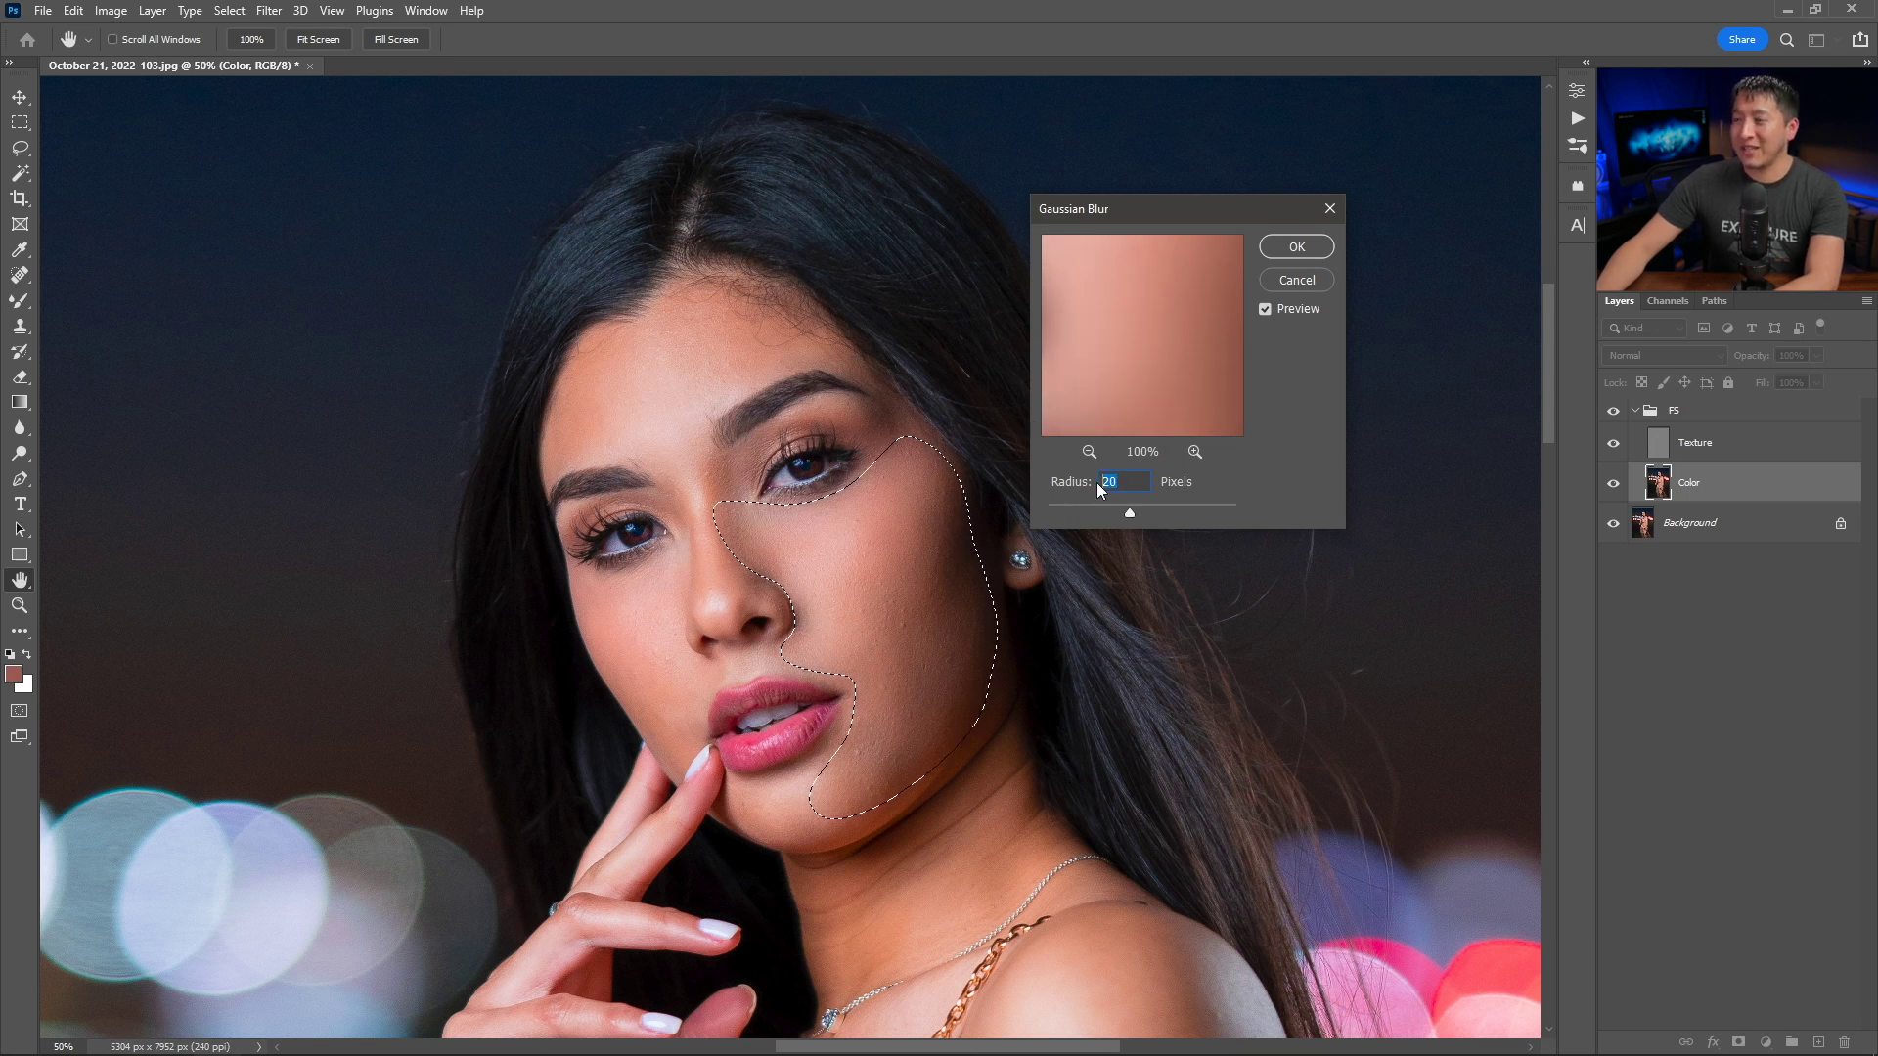
pyautogui.press('BackSpace')
pyautogui.press('BackSpace')
pyautogui.write('14')
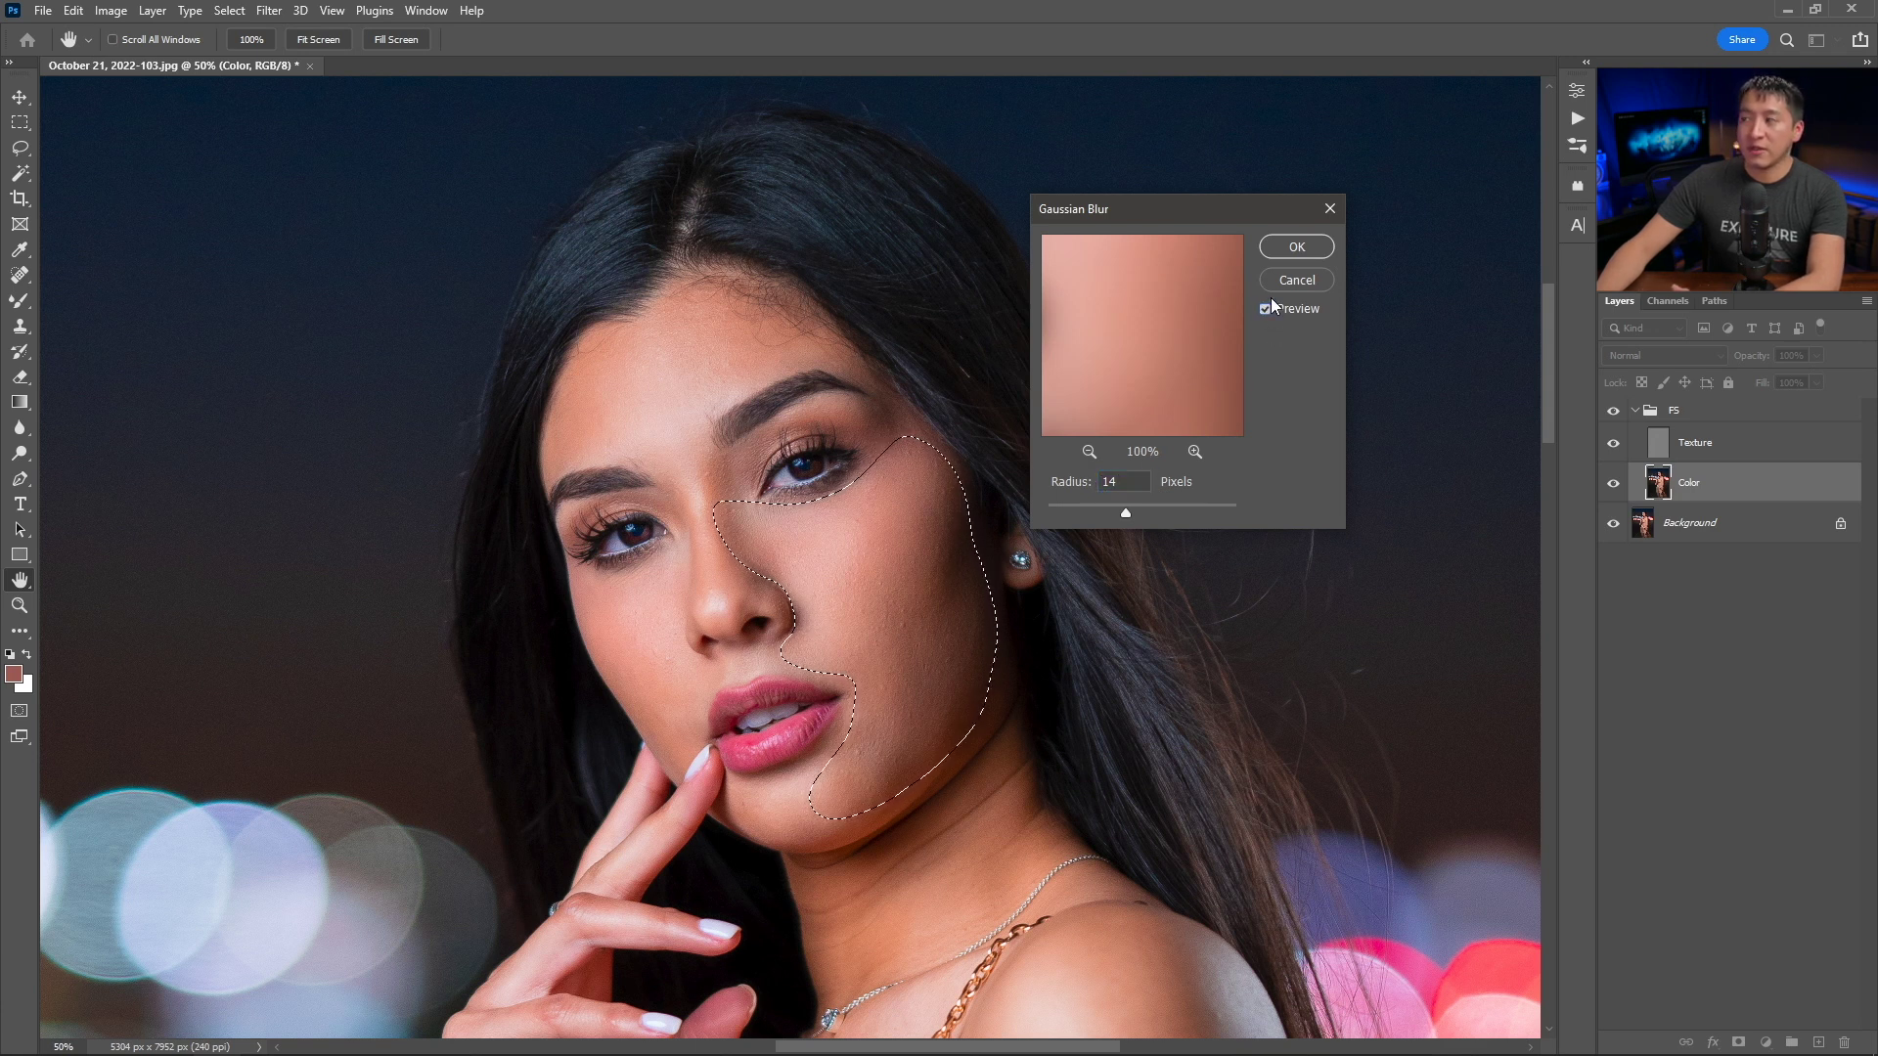
pyautogui.click(1296, 247)
pyautogui.hotkey('ctrl', 'd')
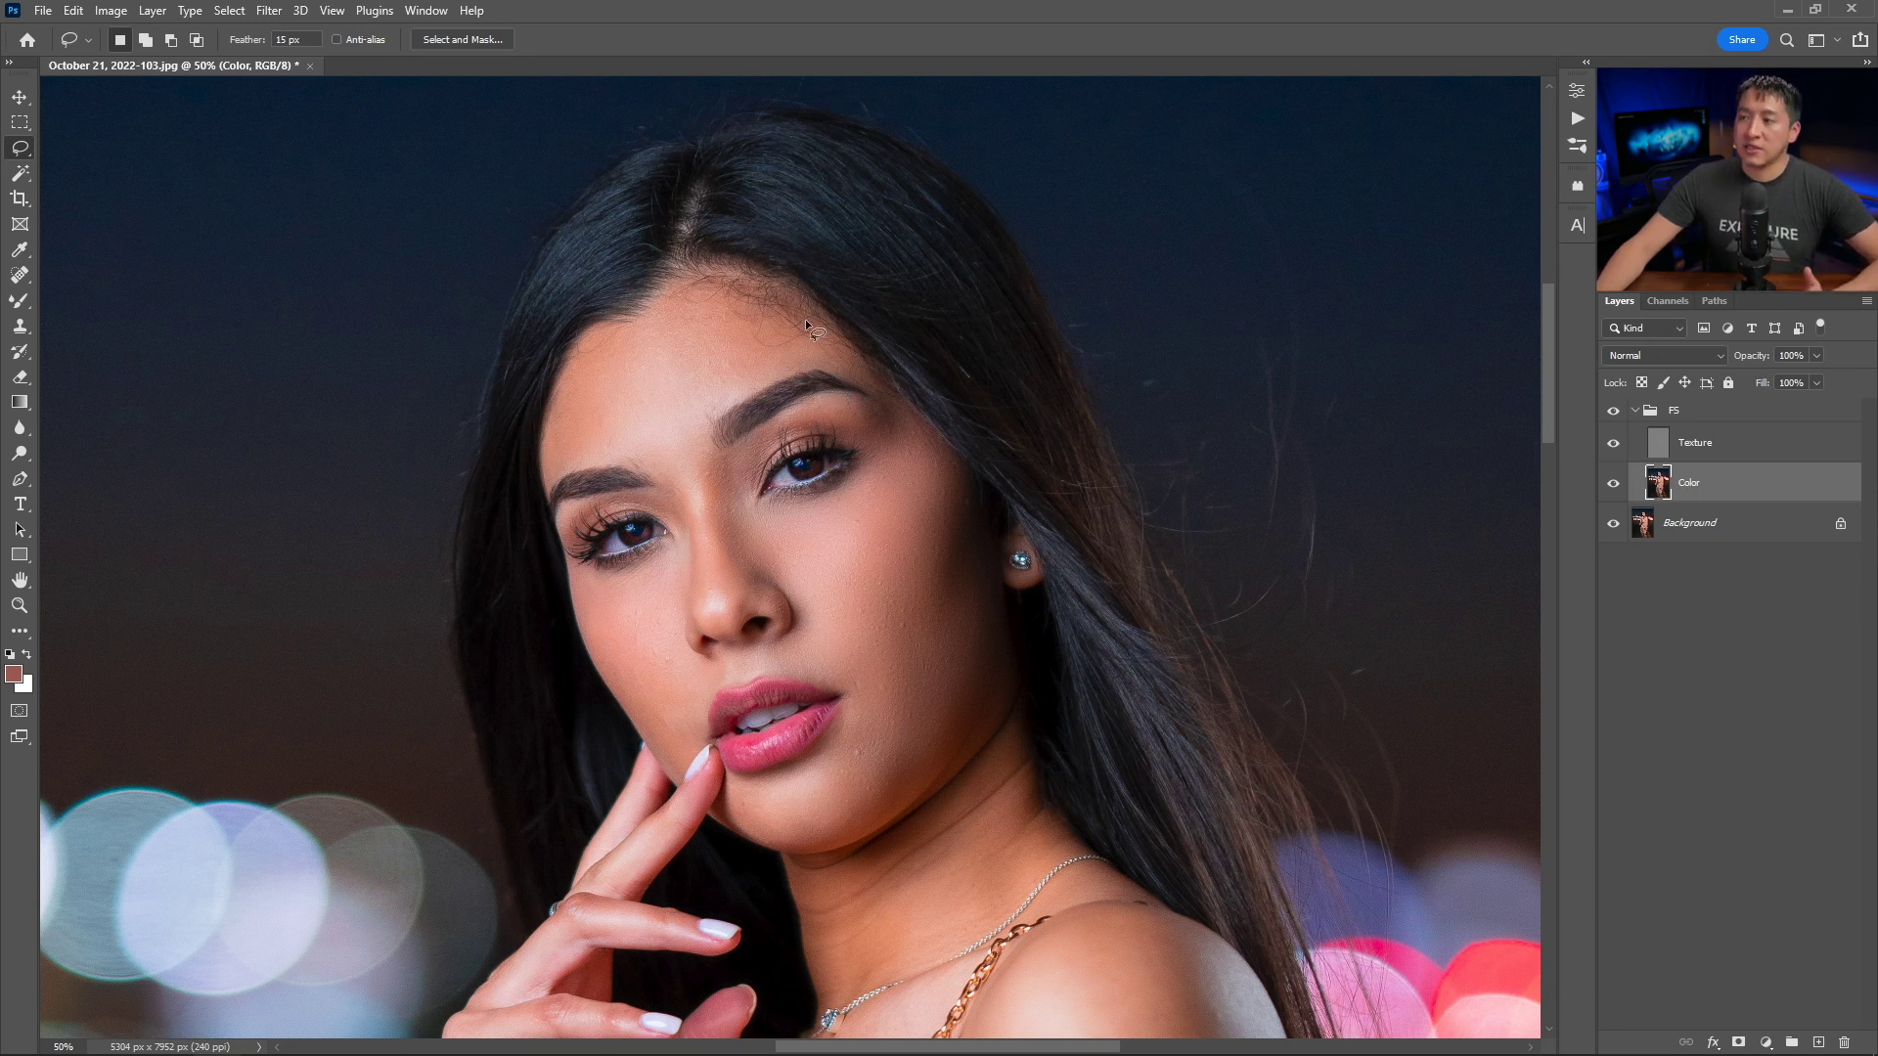
# Lasso the forehead and nose bridge and check the 14-pixel Gaussian Blur settings for it.
pyautogui.moveTo(564, 455)
pyautogui.mouseDown()
pyautogui.moveTo(661, 458)
pyautogui.moveTo(695, 534)
pyautogui.mouseUp()
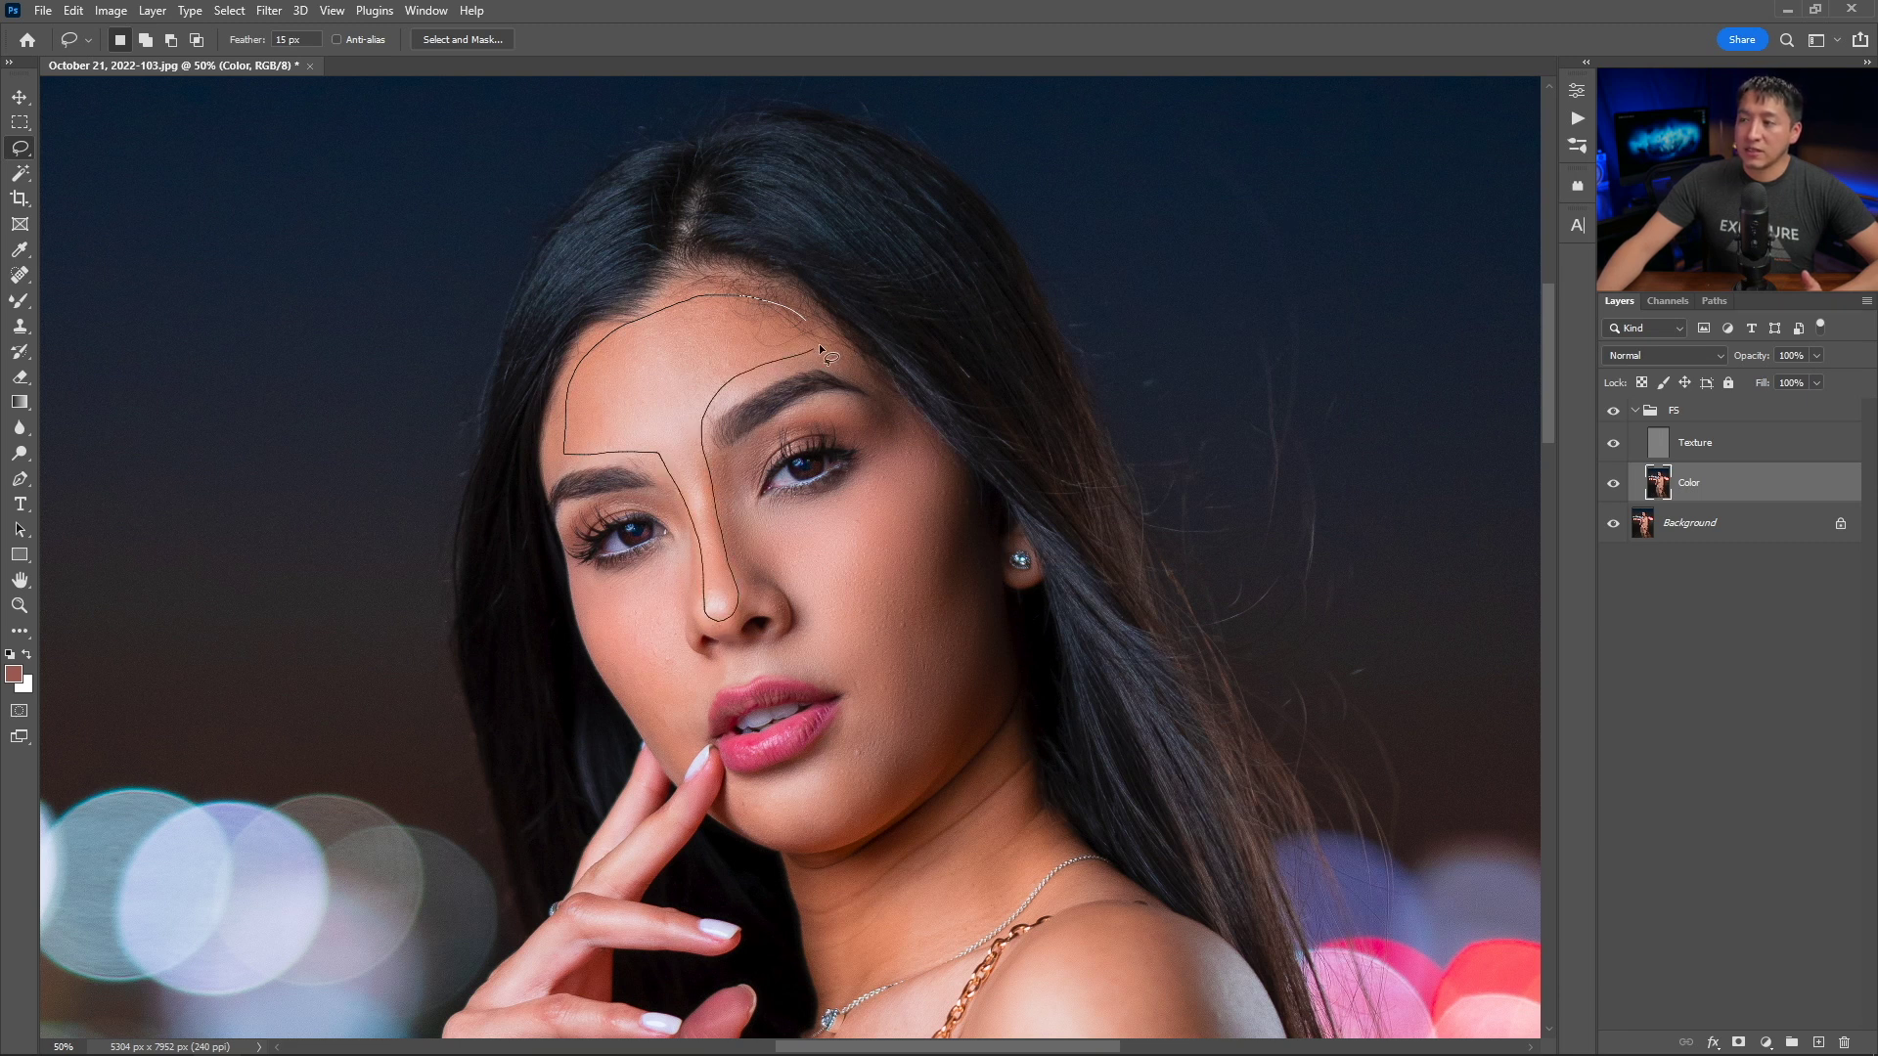
pyautogui.moveTo(810, 321); pyautogui.dragTo(818, 331)
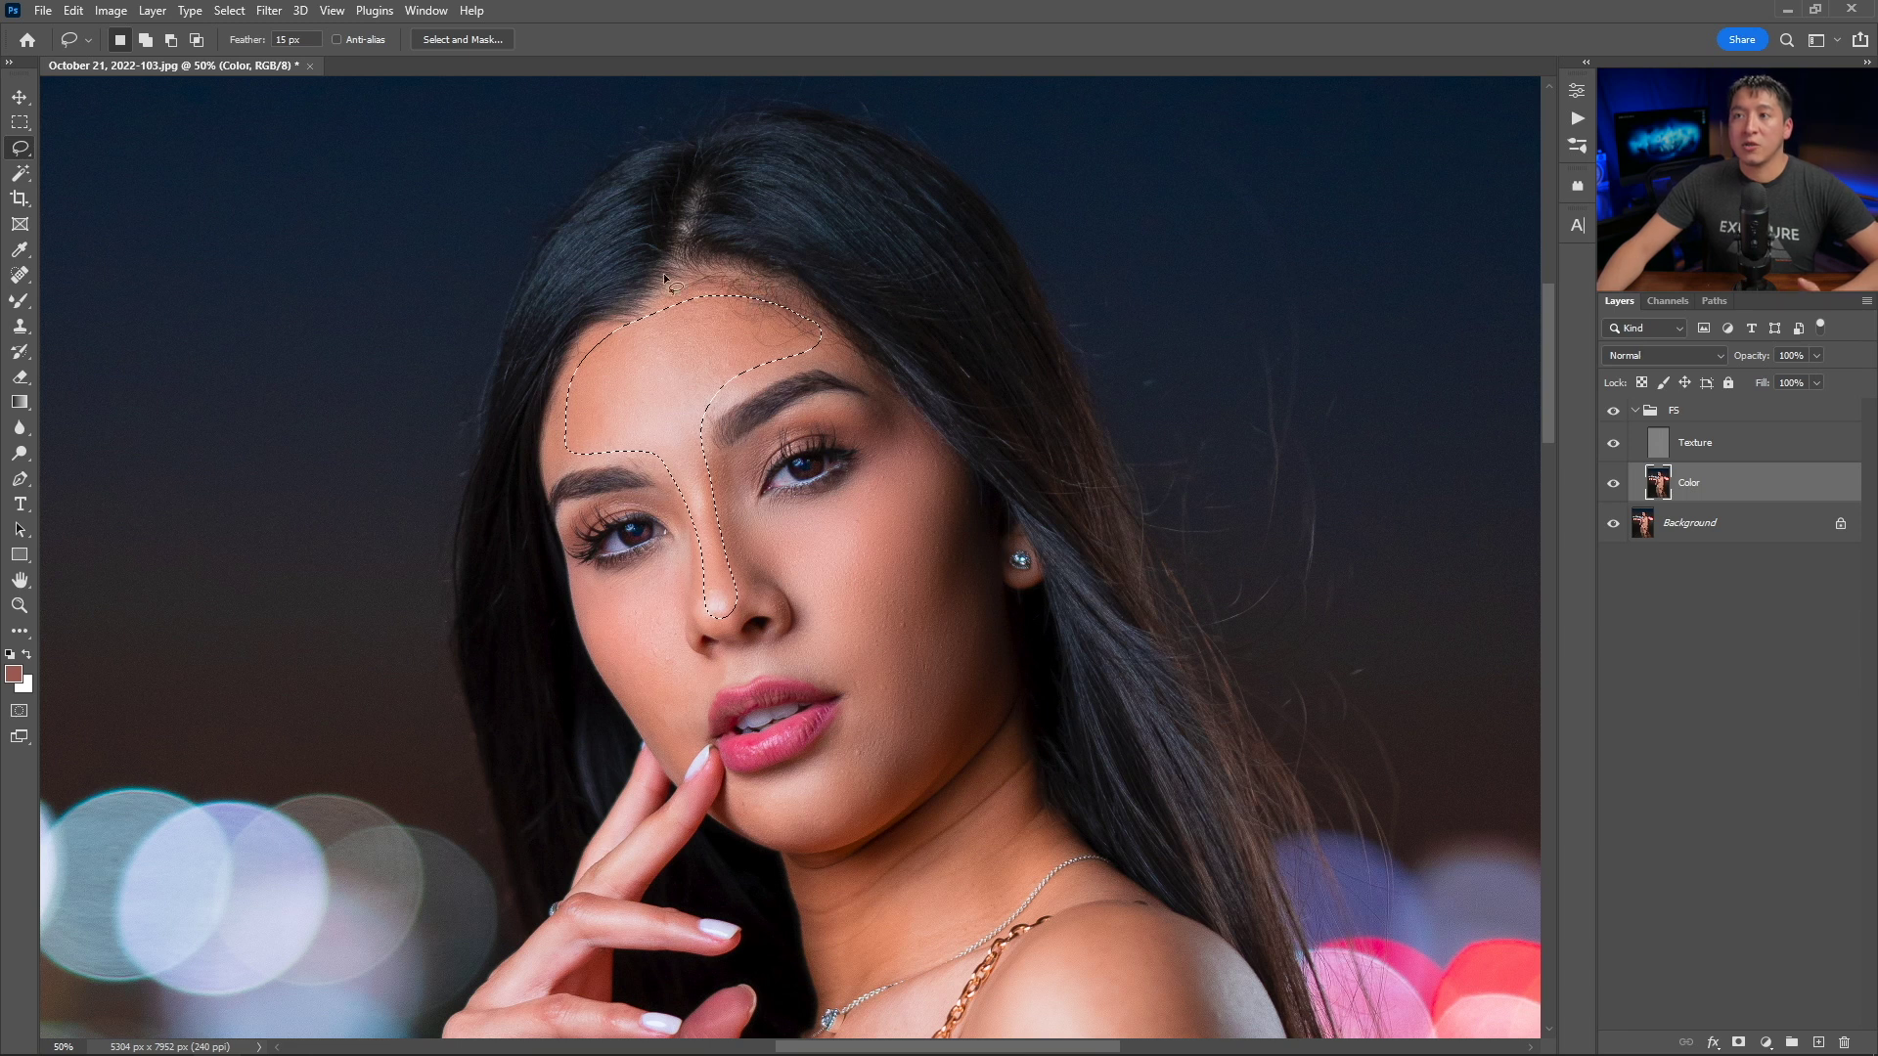
pyautogui.click(269, 9)
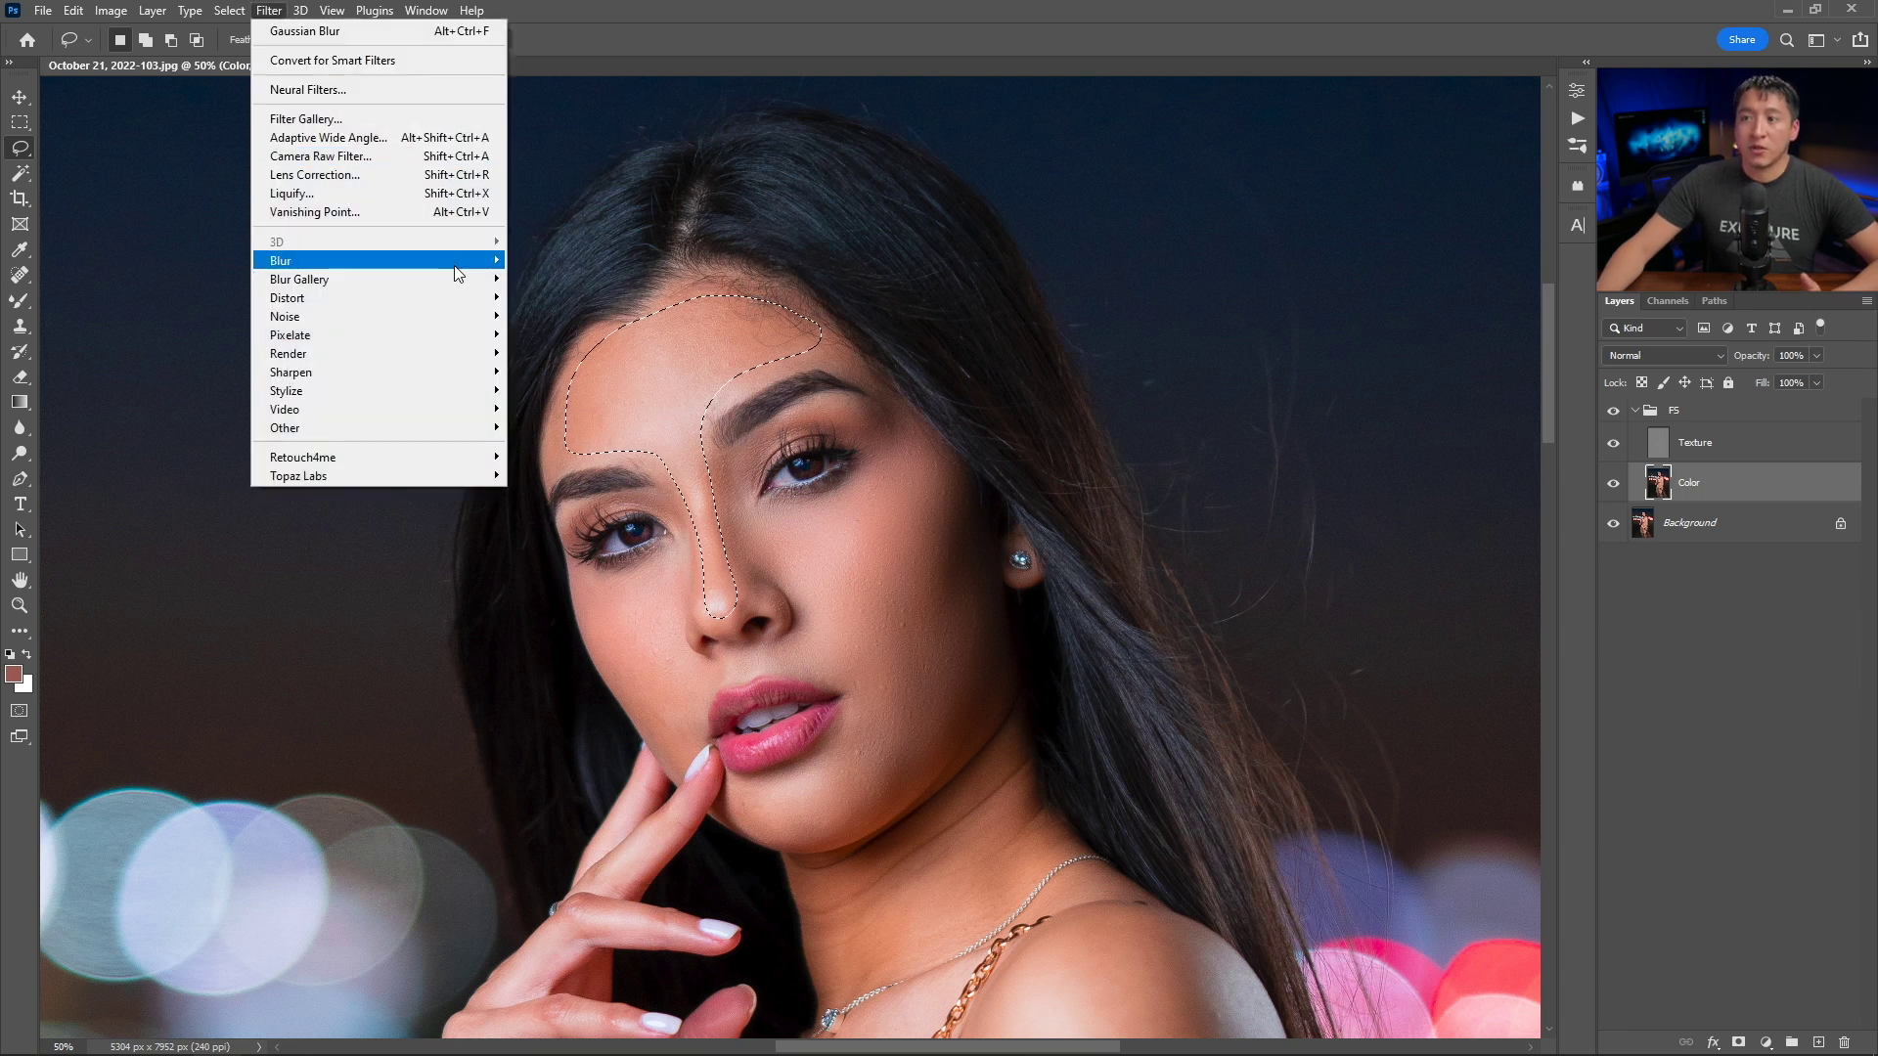
pyautogui.moveTo(484, 266)
pyautogui.click(558, 334)
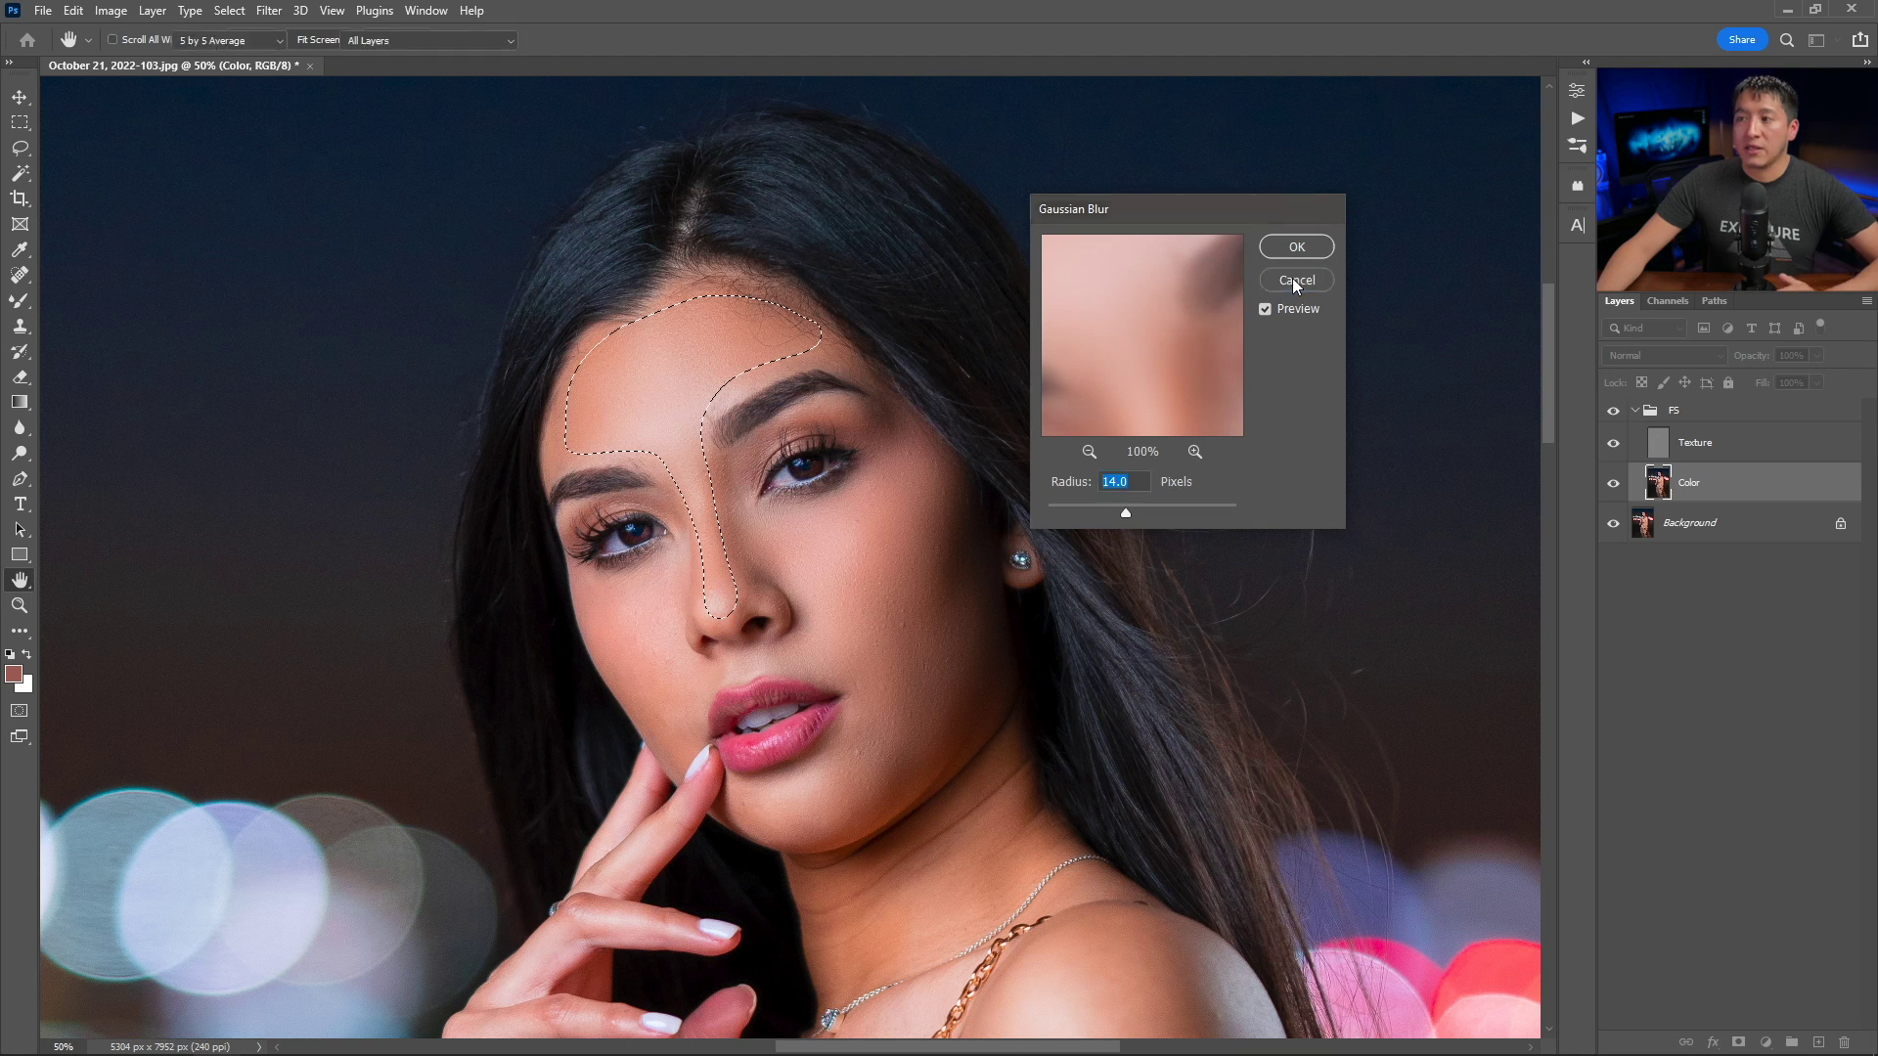
pyautogui.click(1295, 251)
pyautogui.click(269, 11)
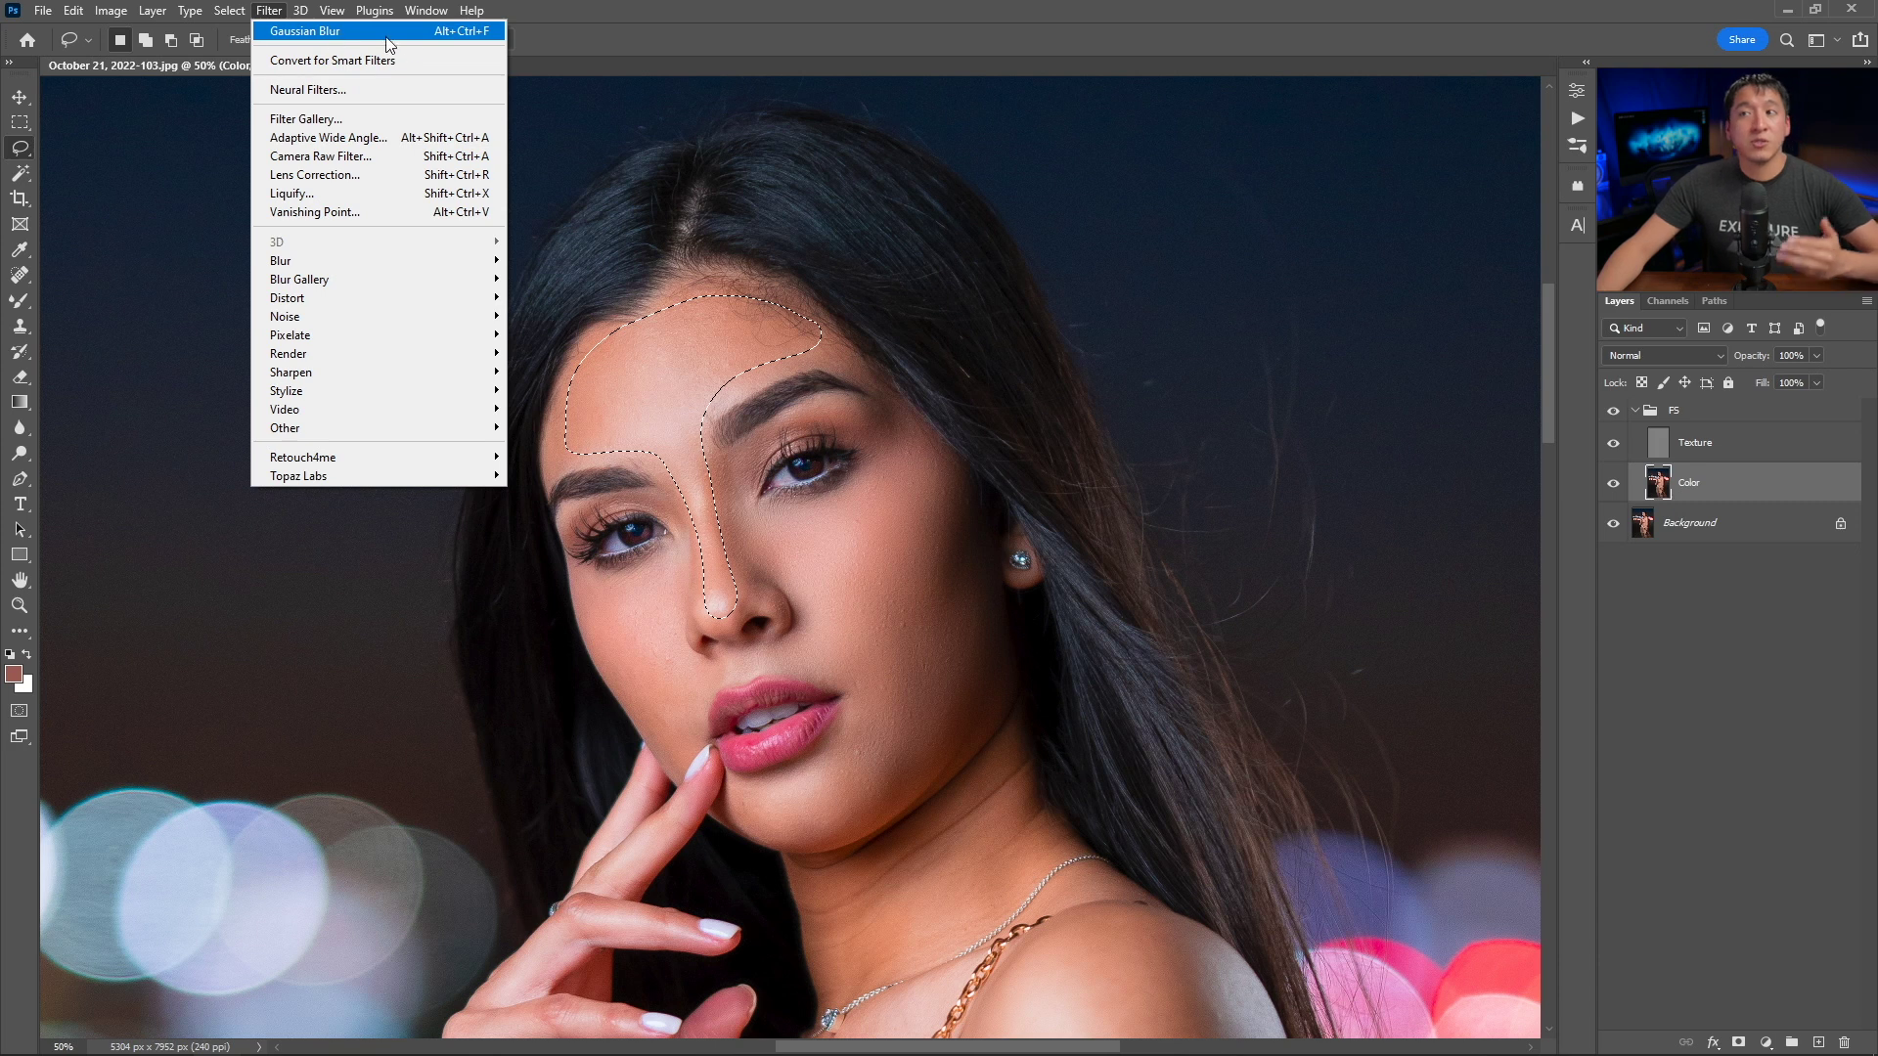
# Reapply the 14-pixel Gaussian Blur to the forehead and nose, then lasso the other cheek.
pyautogui.click(456, 37)
pyautogui.hotkey('ctrl', 'd')
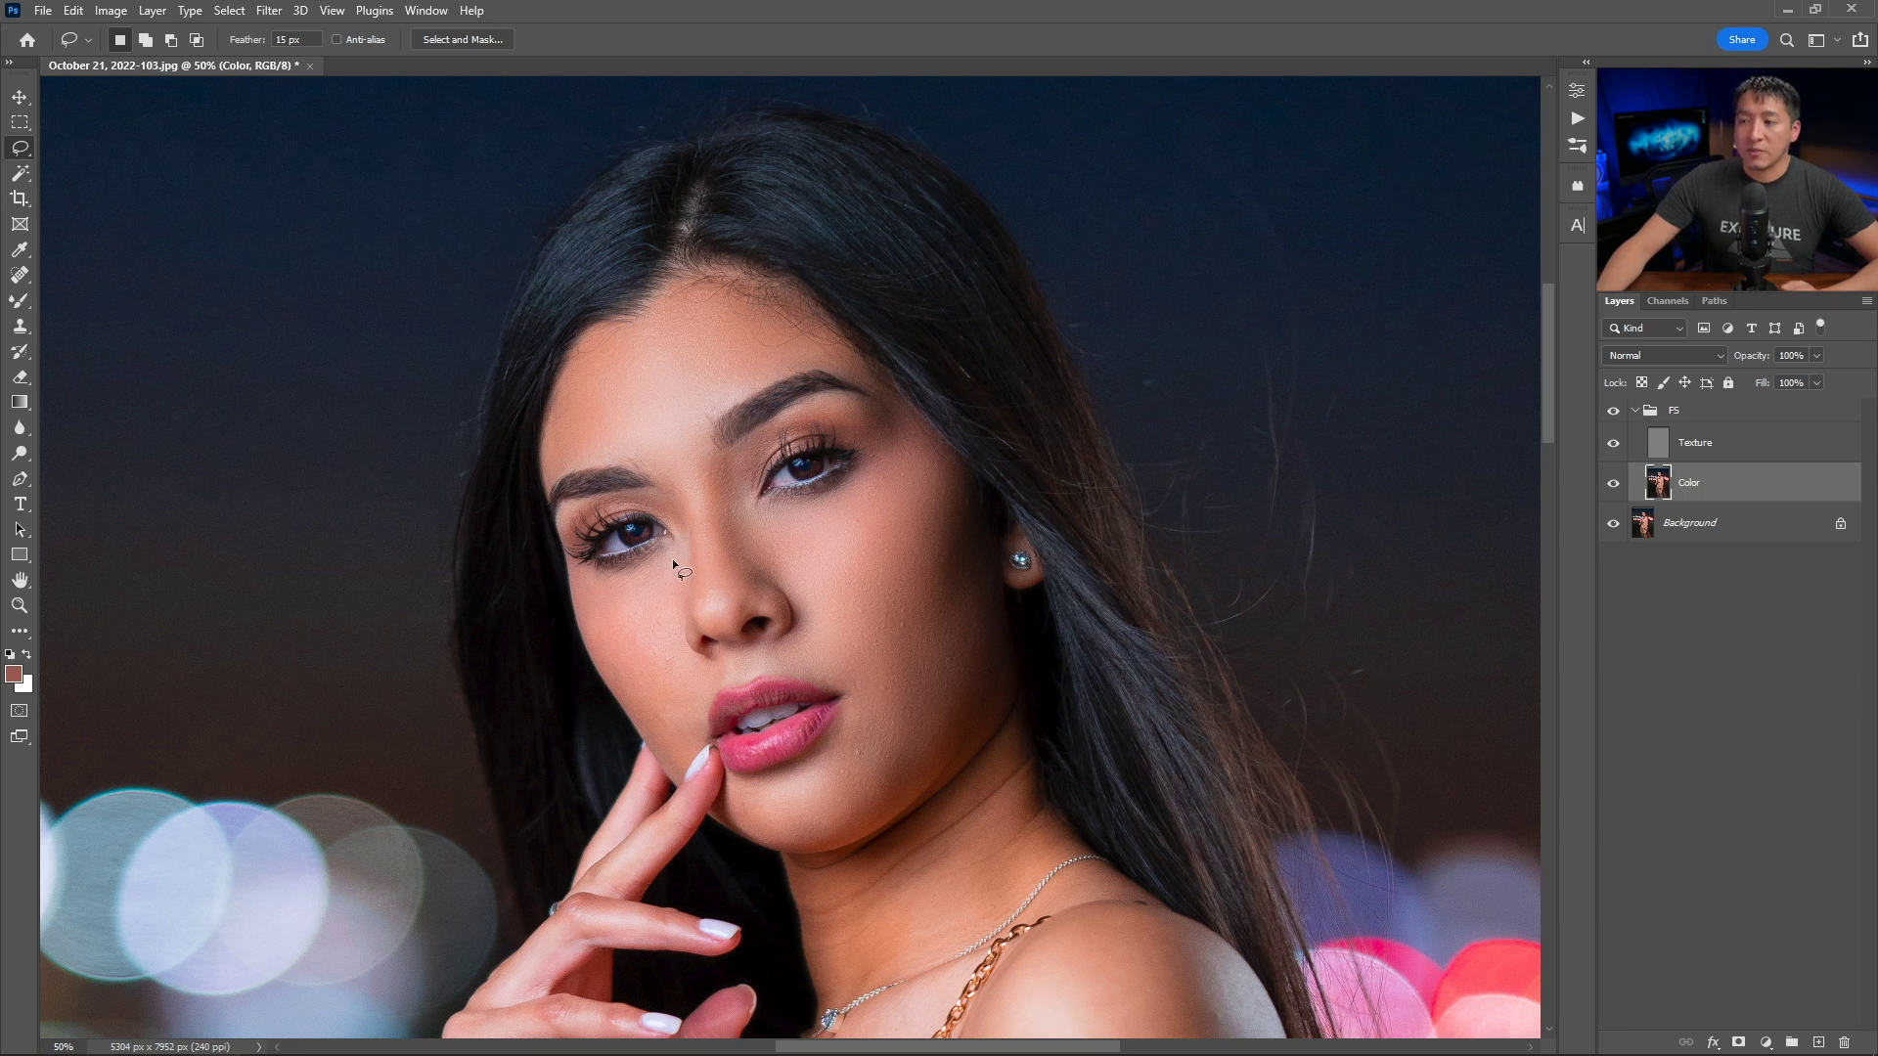
pyautogui.moveTo(676, 553)
pyautogui.mouseDown()
pyautogui.moveTo(589, 585)
pyautogui.moveTo(636, 701)
pyautogui.mouseUp()
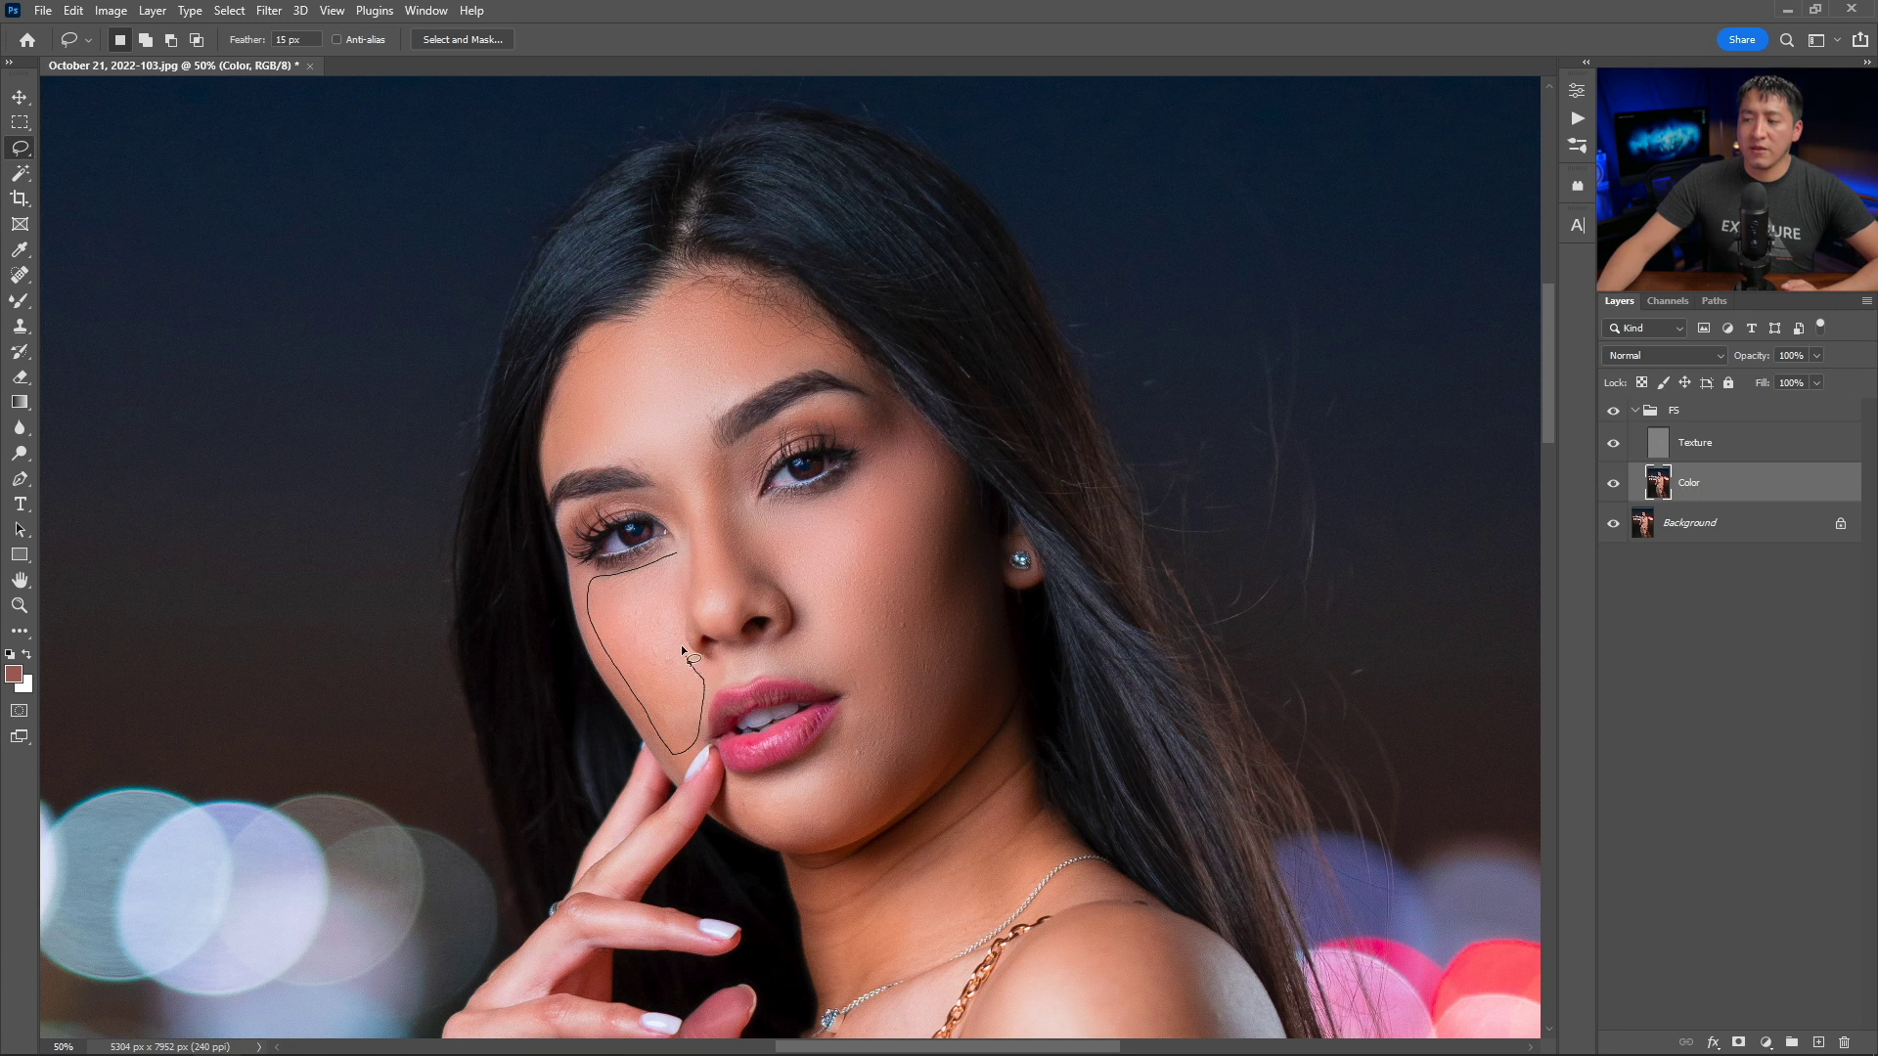
pyautogui.moveTo(685, 585); pyautogui.dragTo(681, 581)
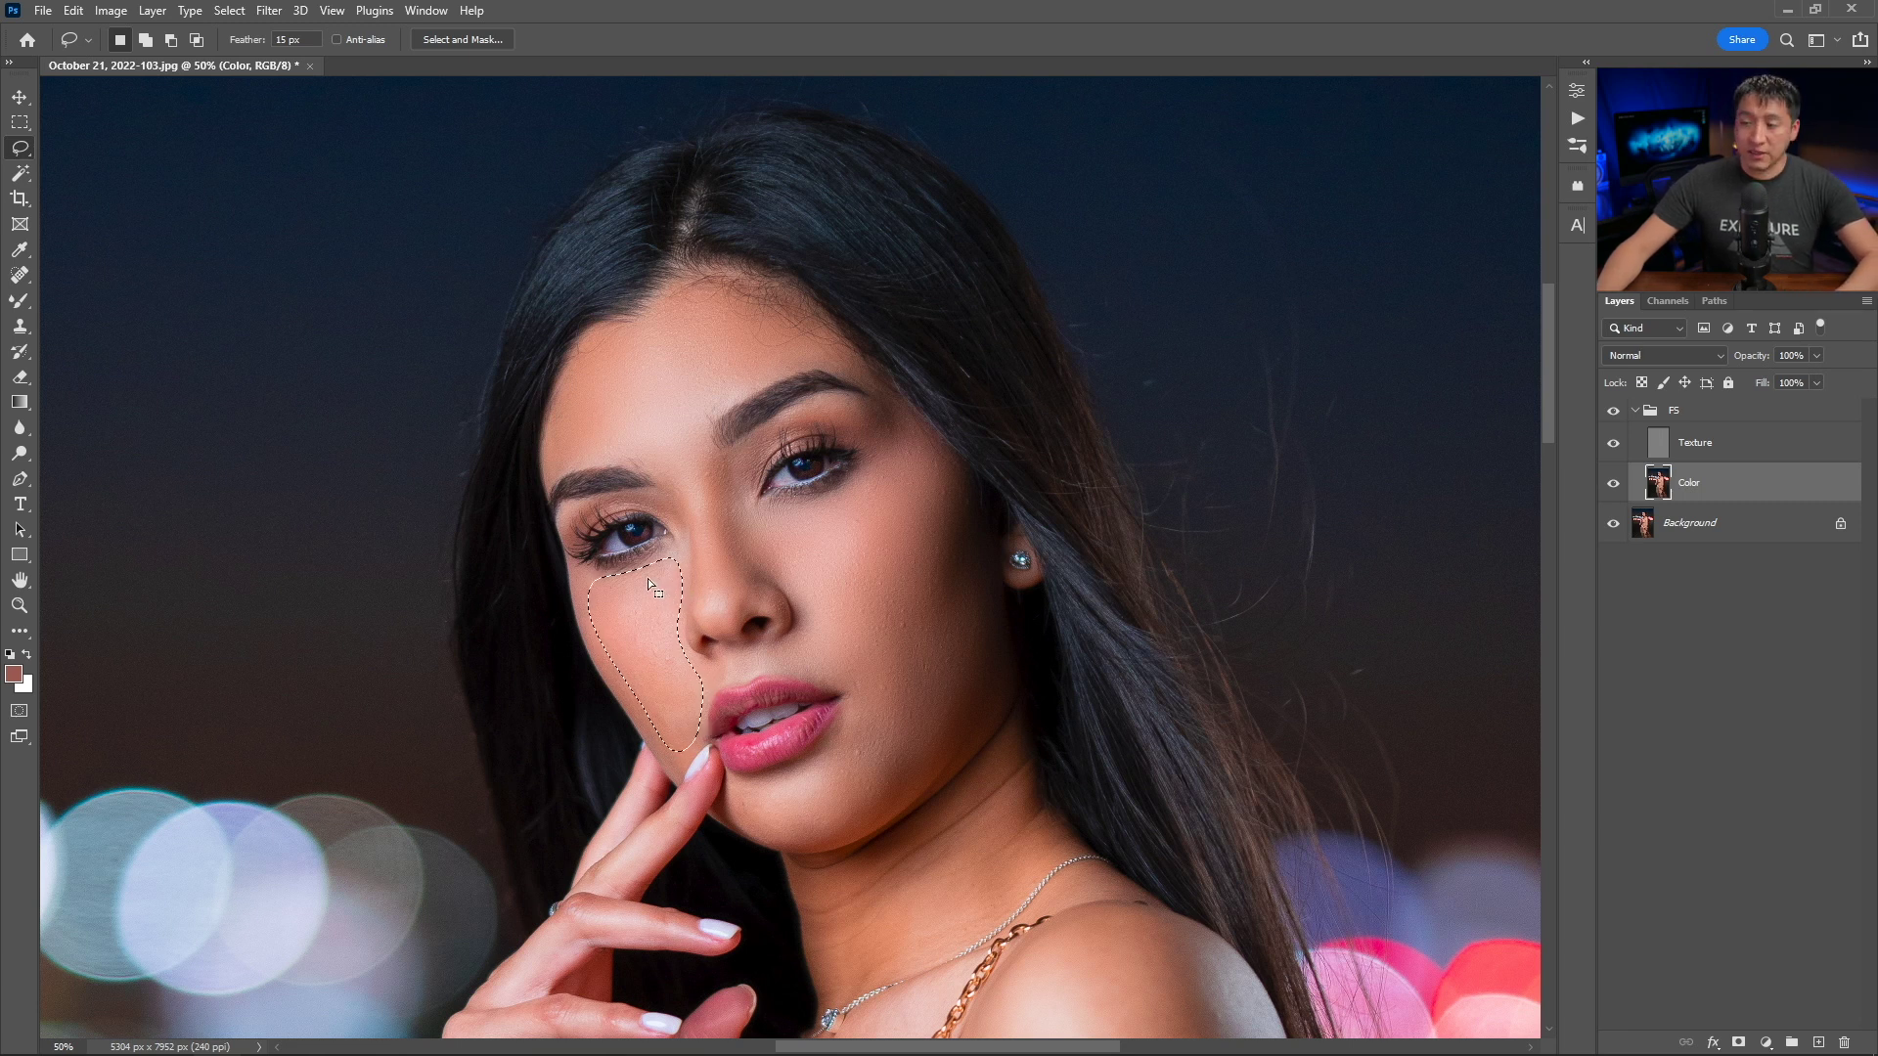
pyautogui.hotkey('ctrl', 'd')
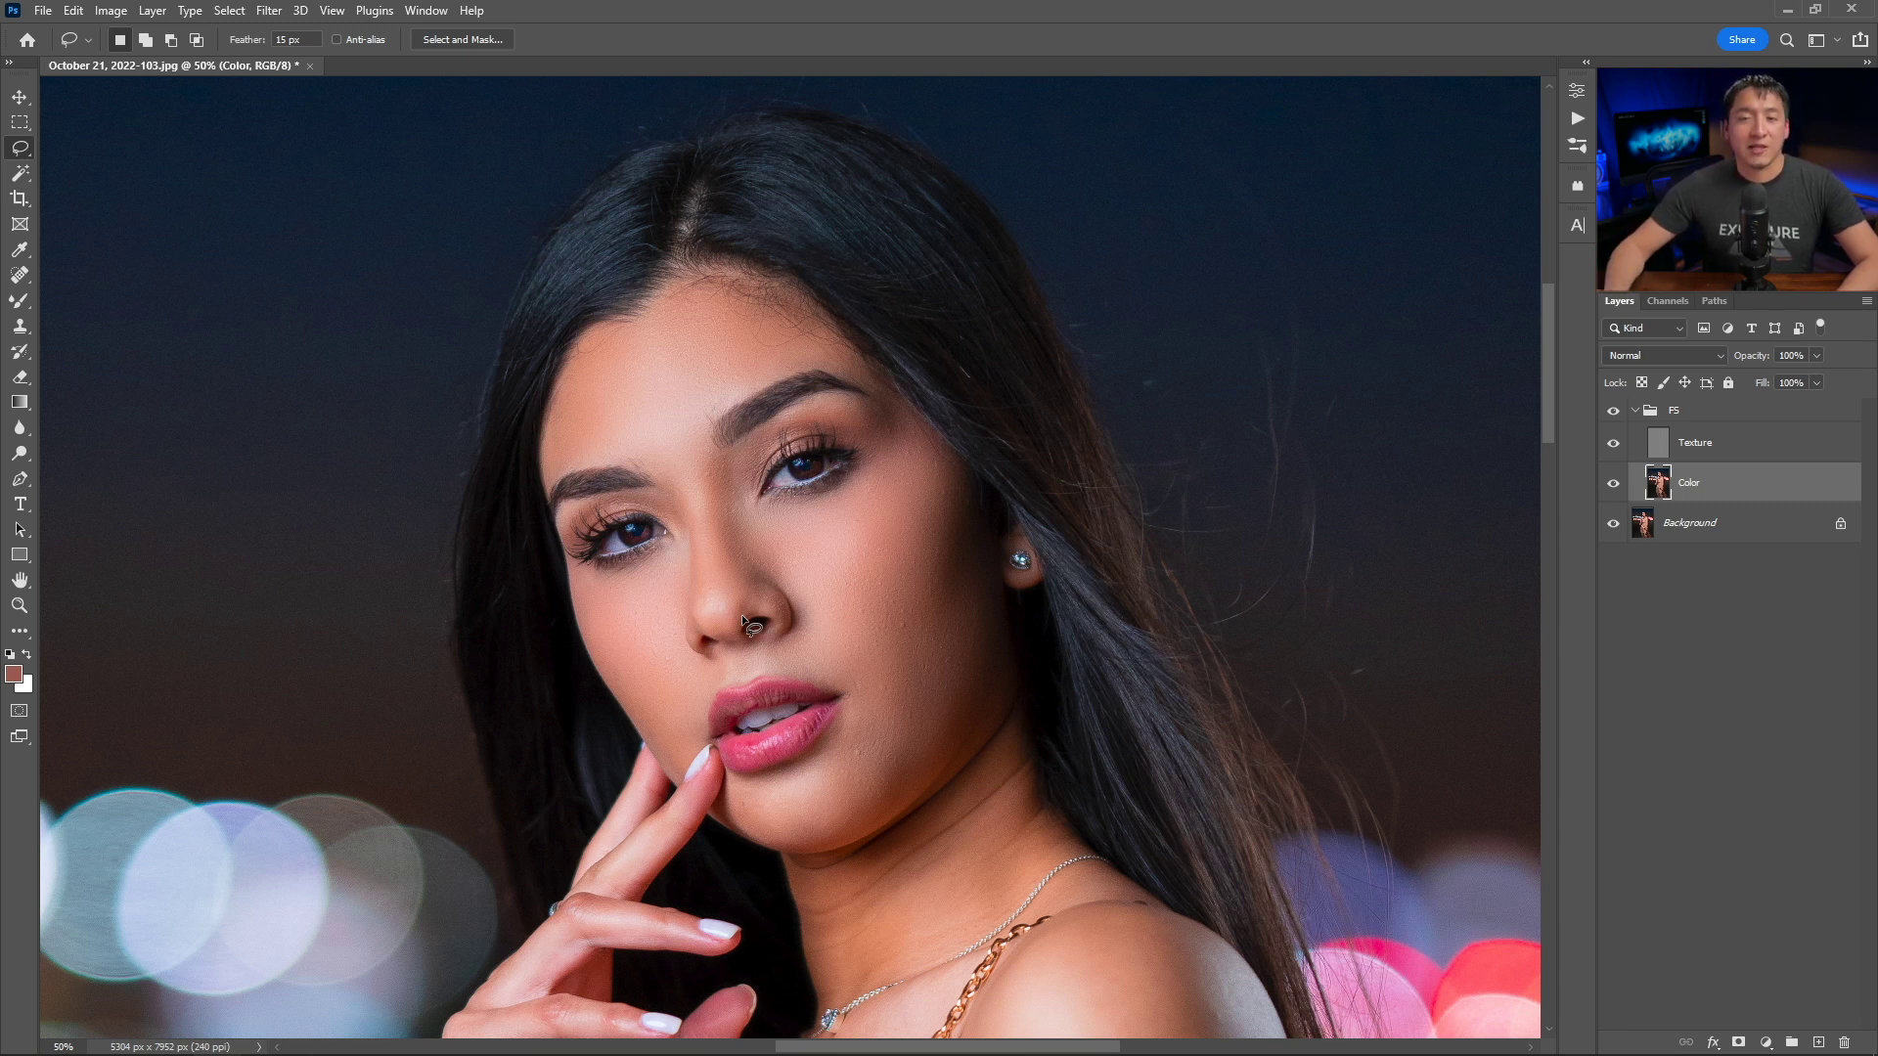
# Lasso the shoulder and arm skin, then hide and show the FS group to compare with the original.
pyautogui.scroll(-8, 741, 614)
pyautogui.moveTo(567, 415); pyautogui.dragTo(560, 542)
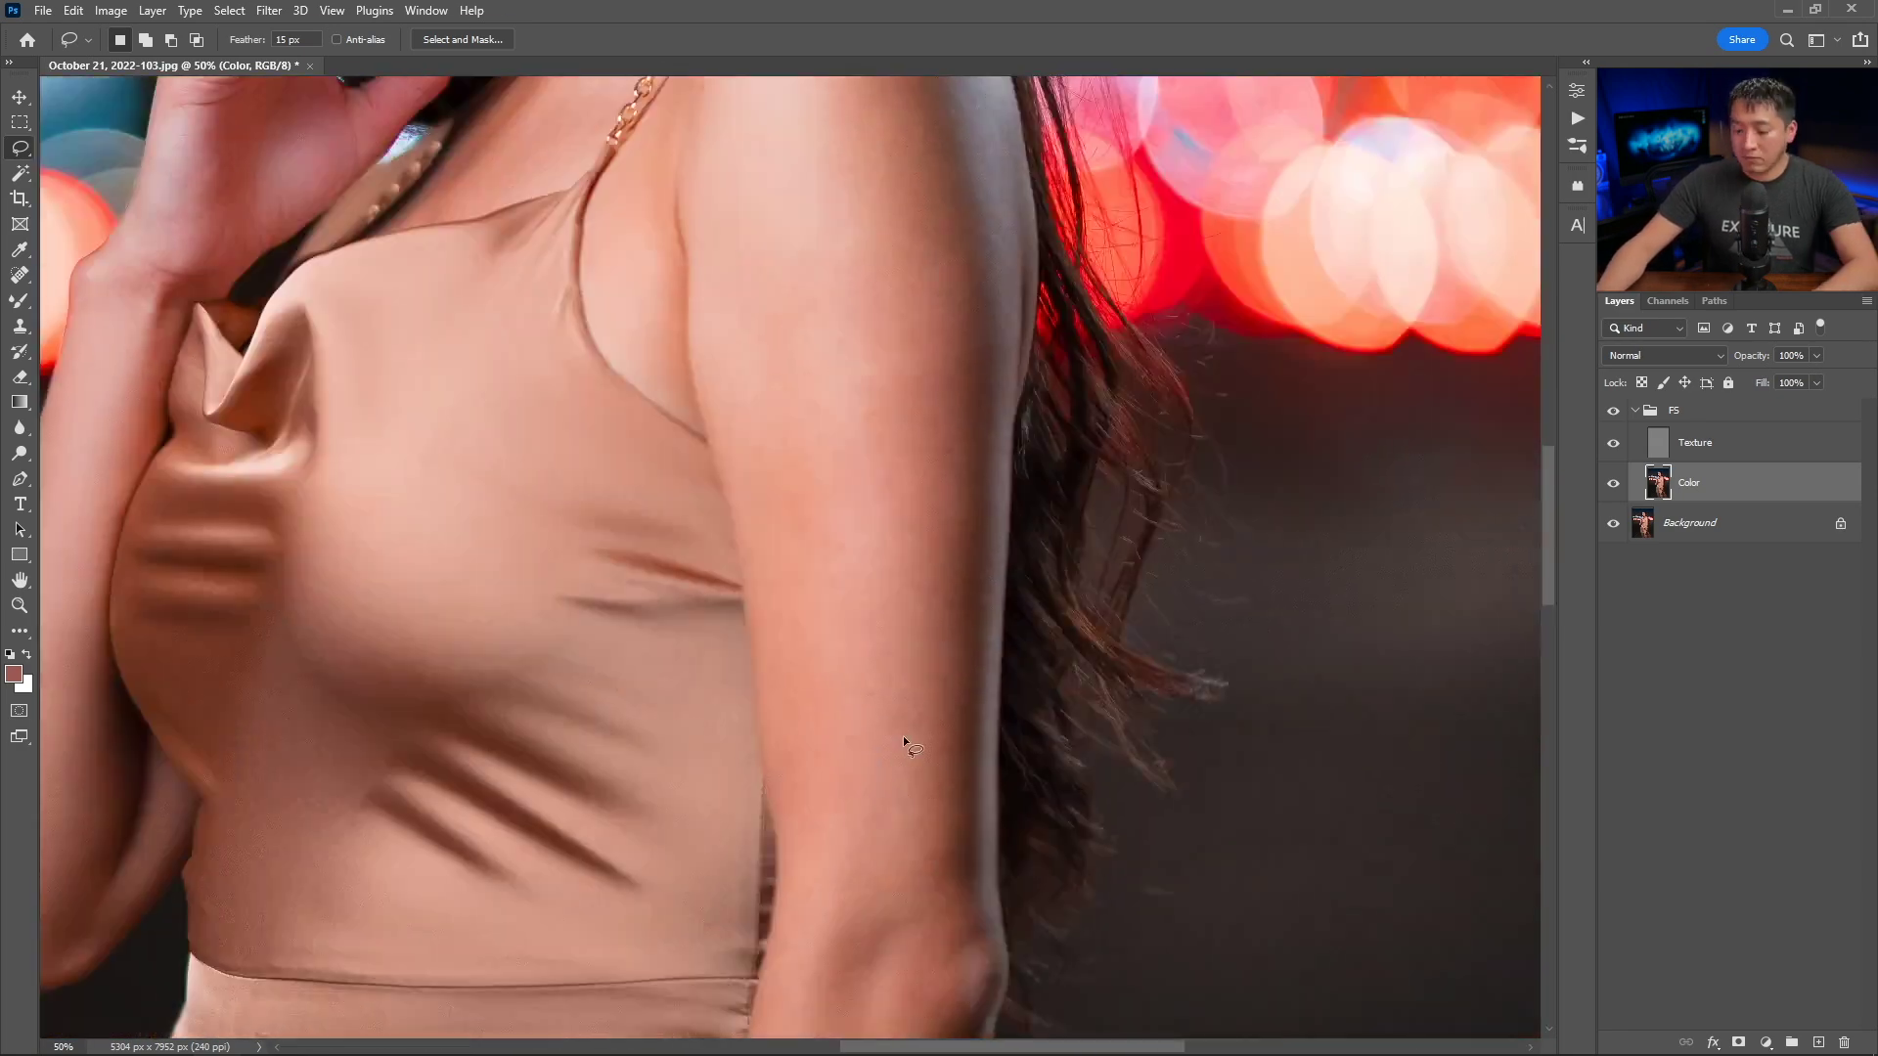
pyautogui.moveTo(814, 195); pyautogui.dragTo(788, 640)
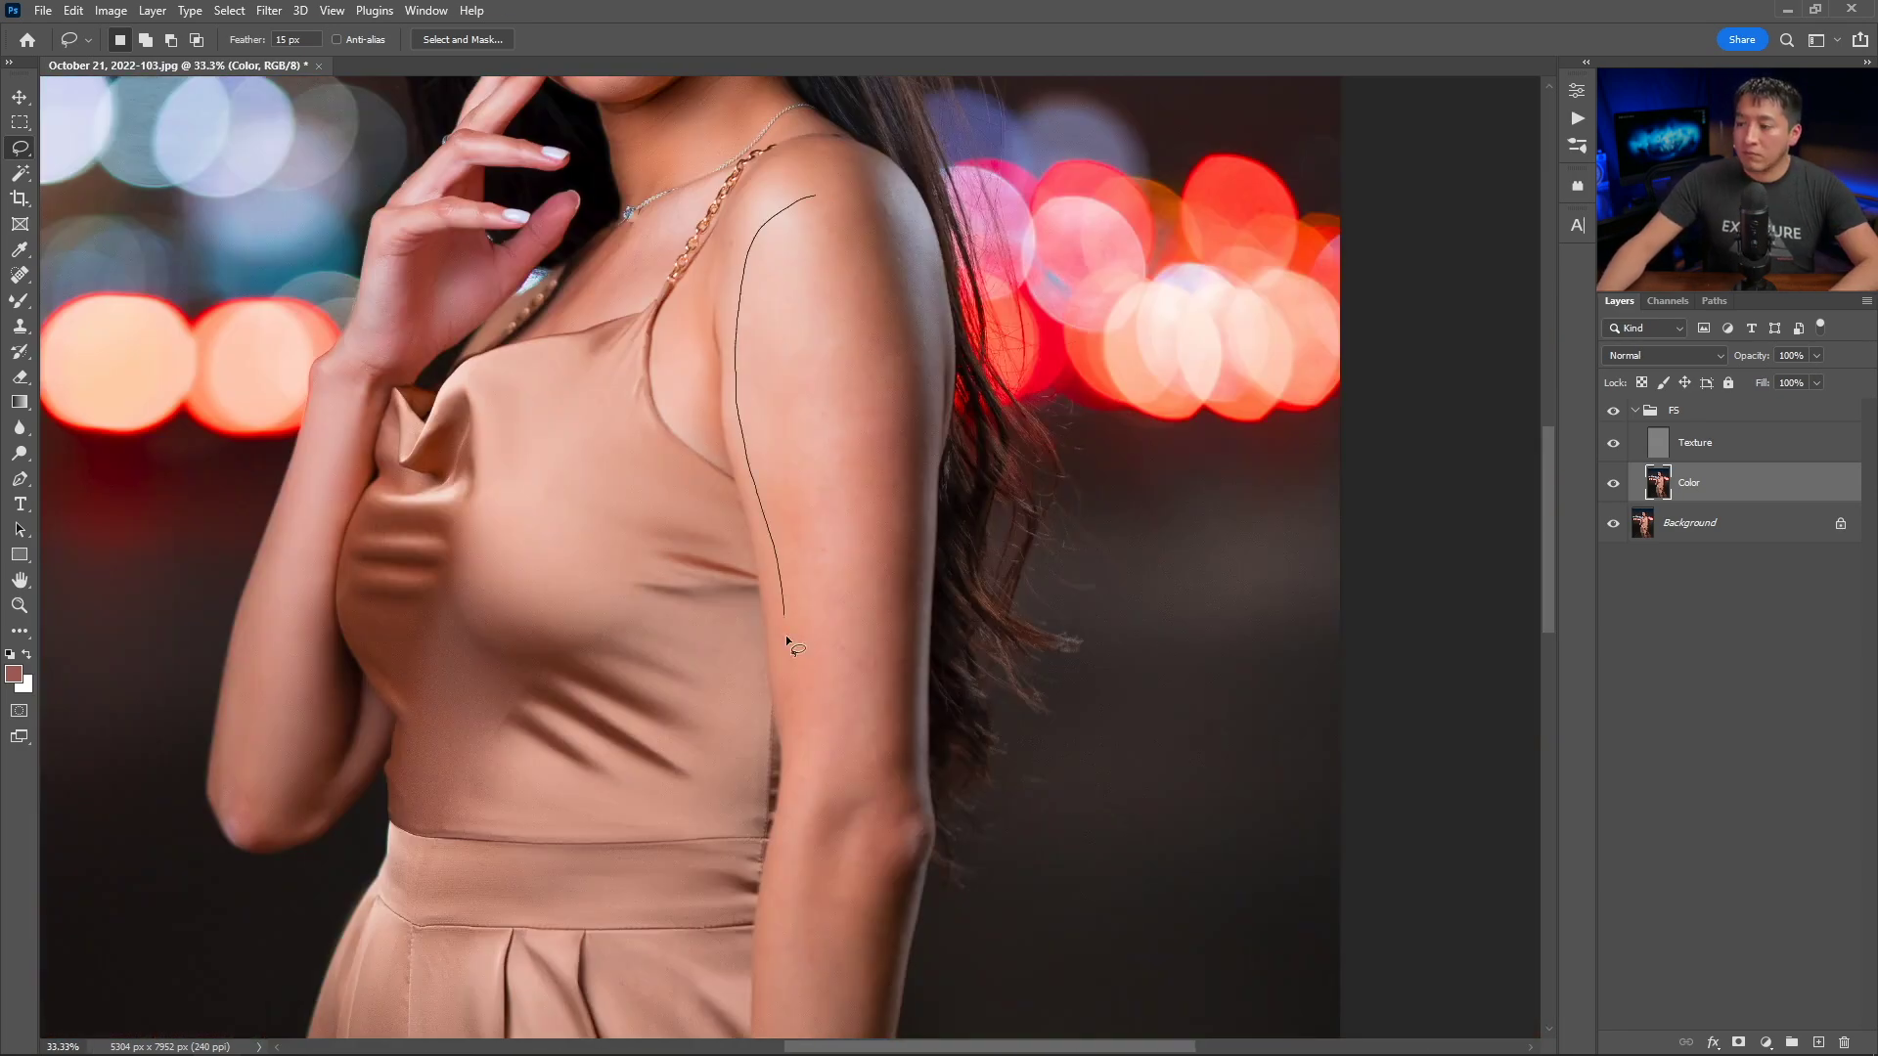
pyautogui.moveTo(836, 607); pyautogui.dragTo(733, 957)
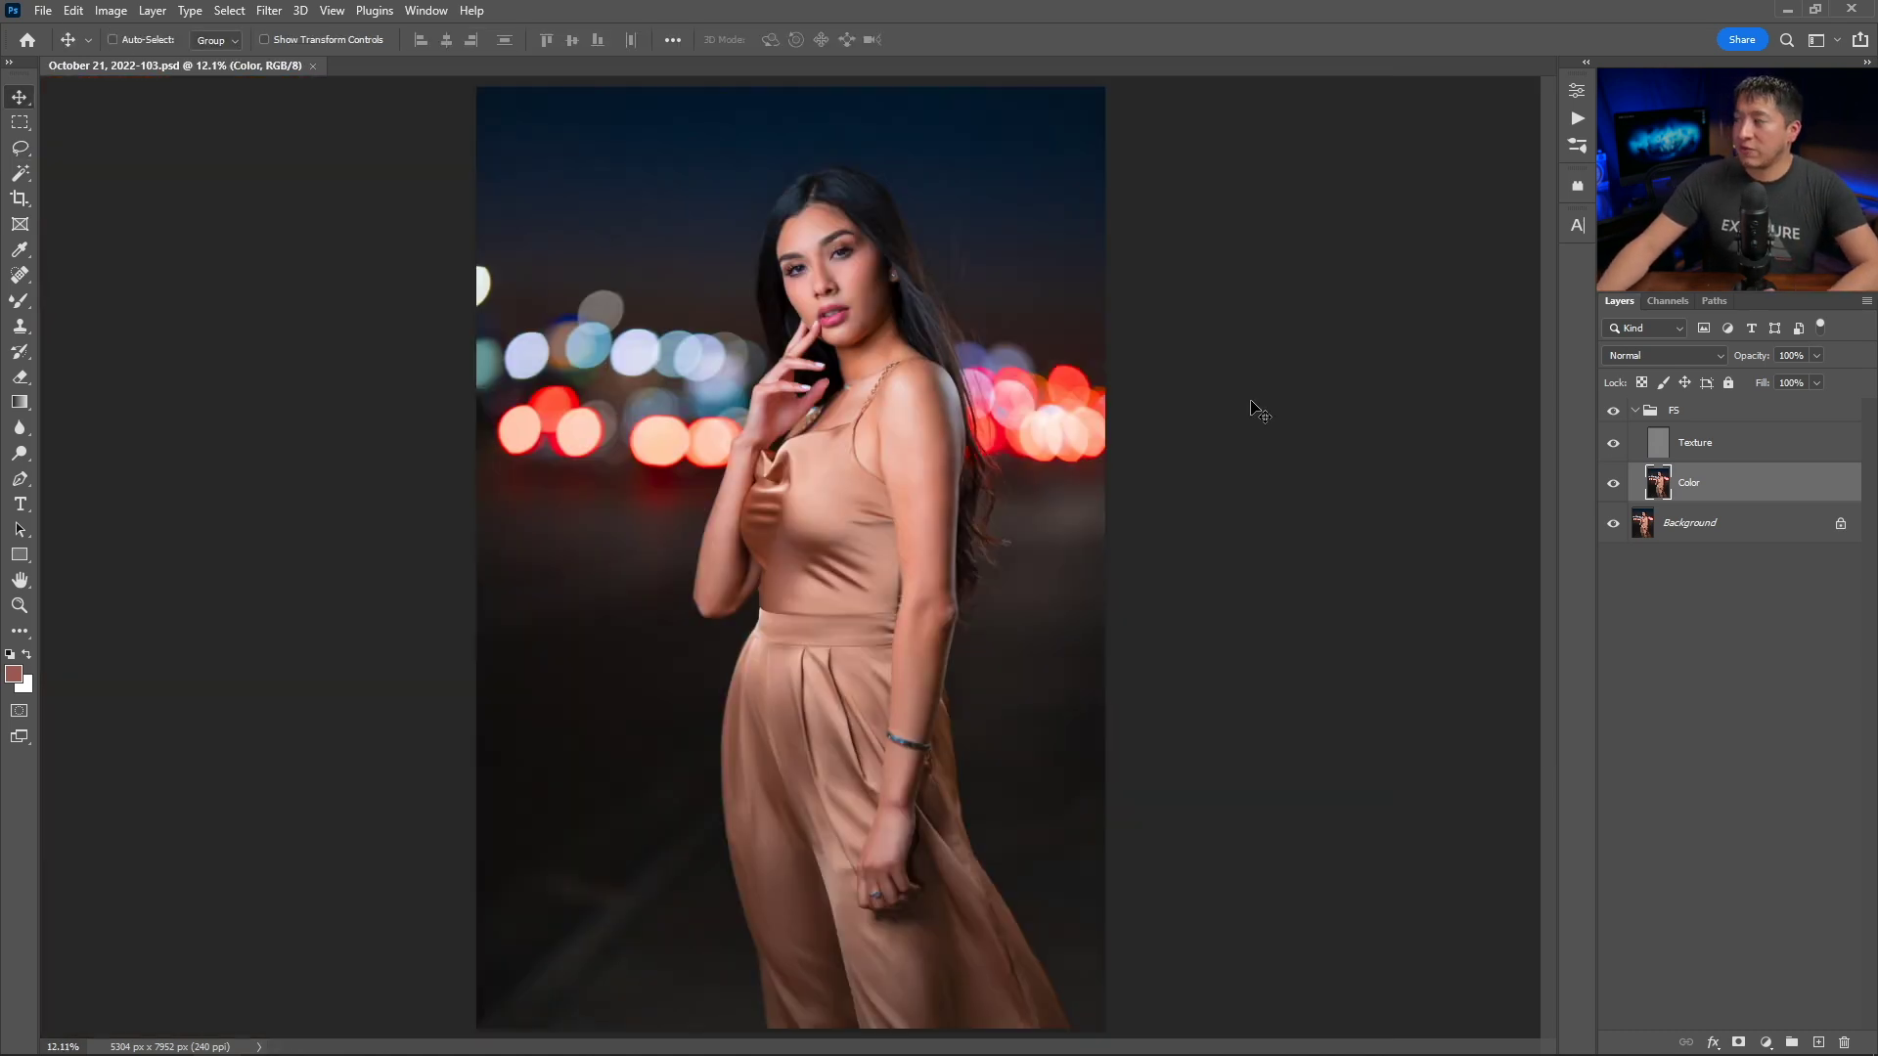
pyautogui.click(1614, 410)
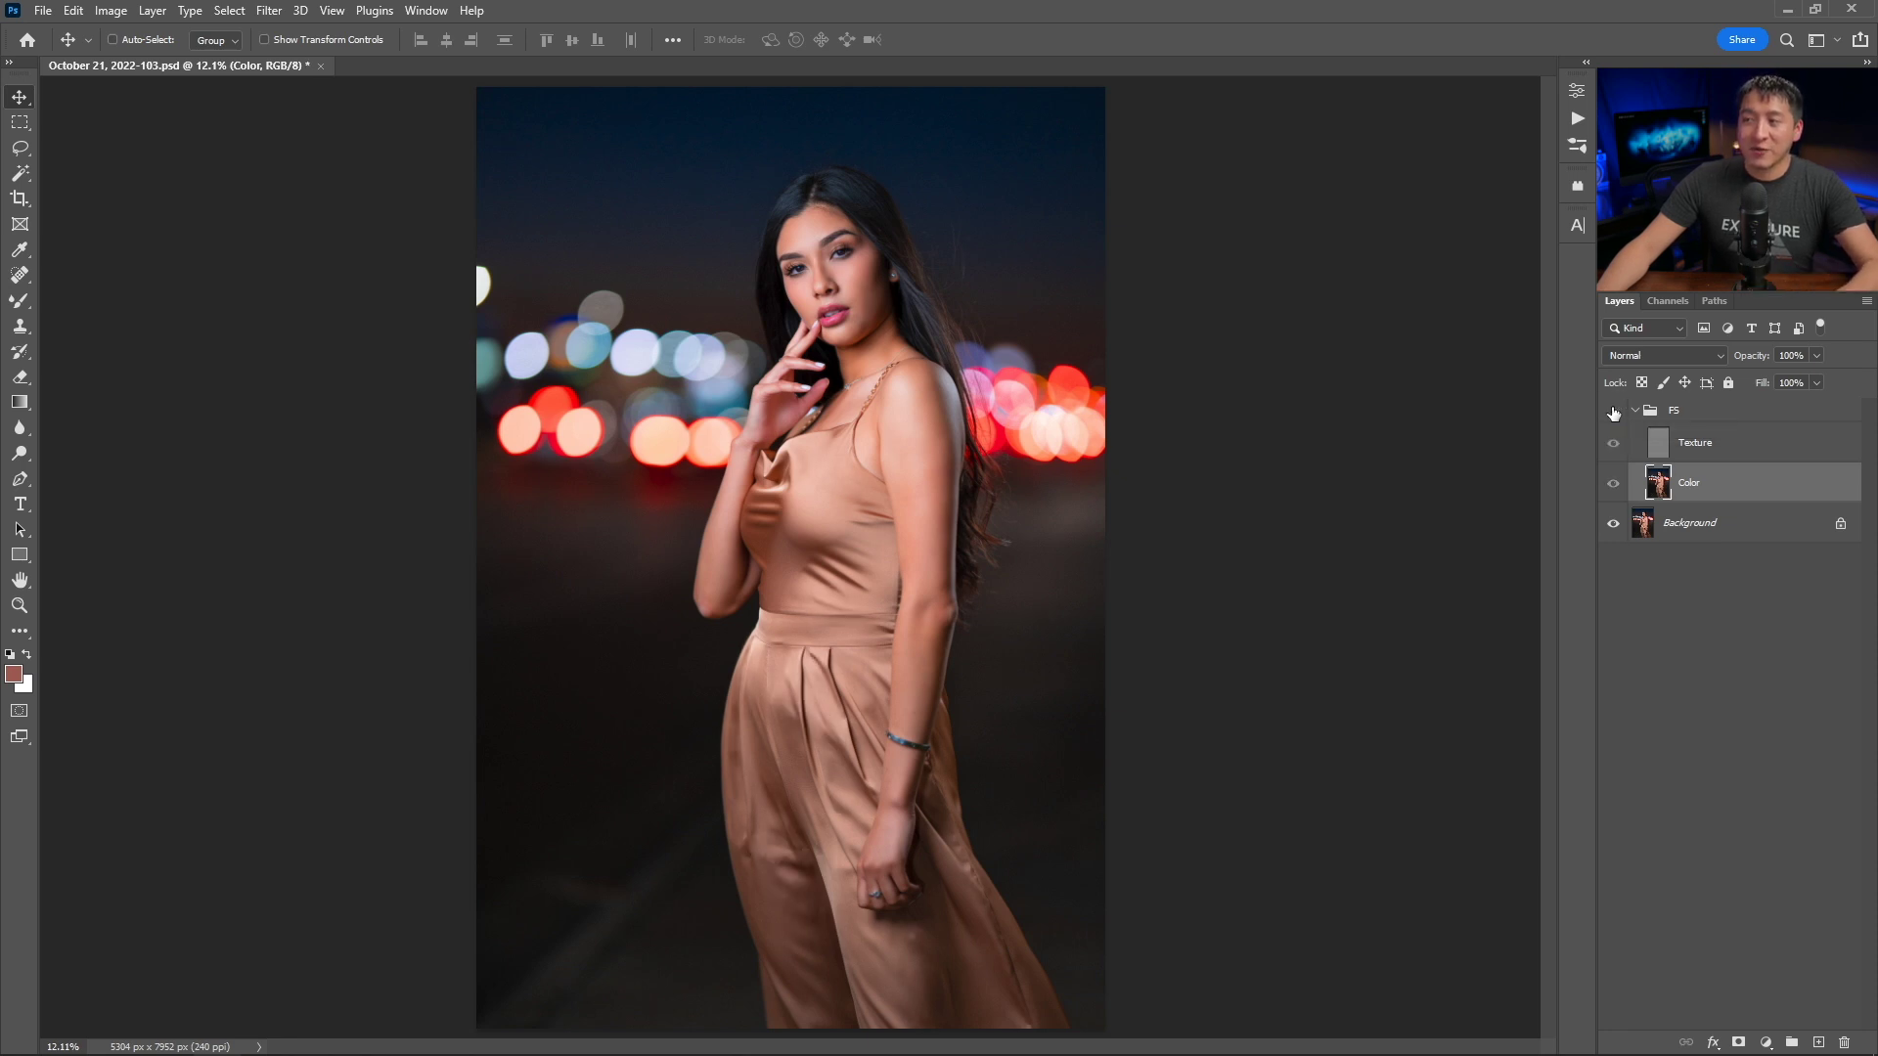
pyautogui.click(1614, 411)
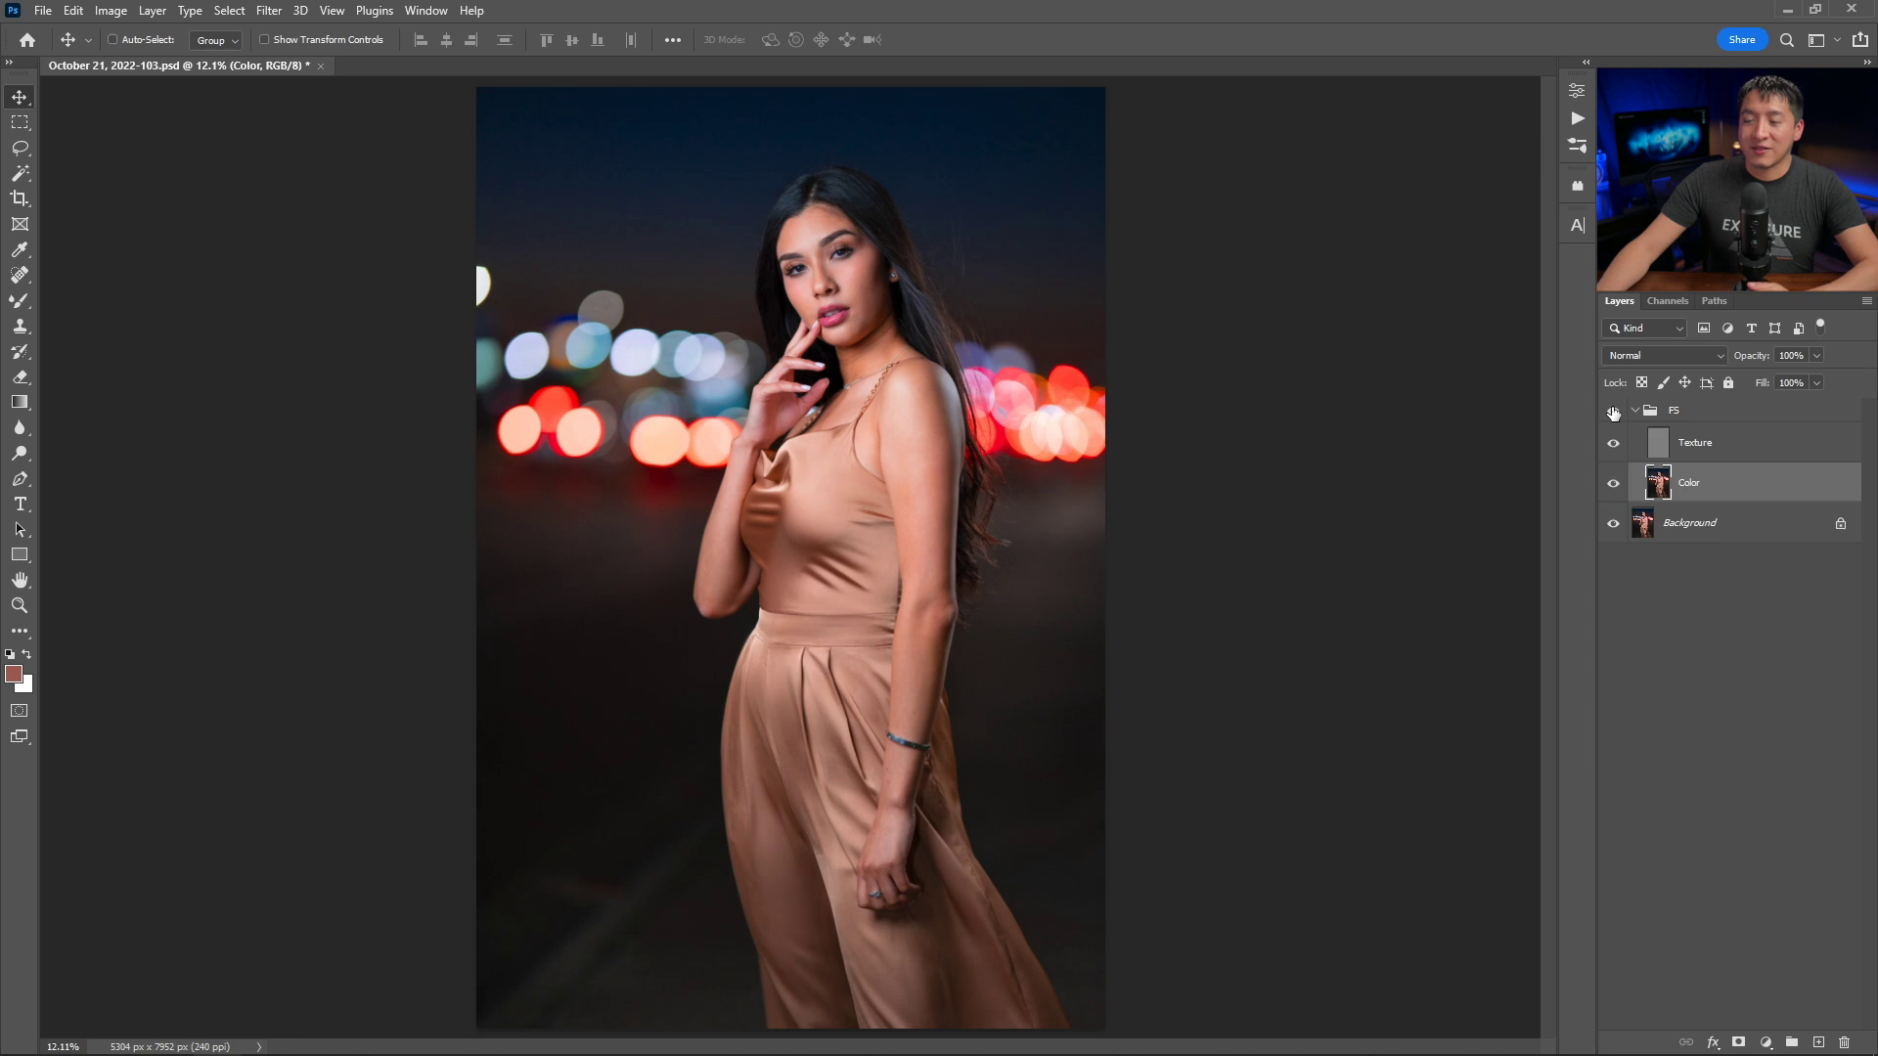